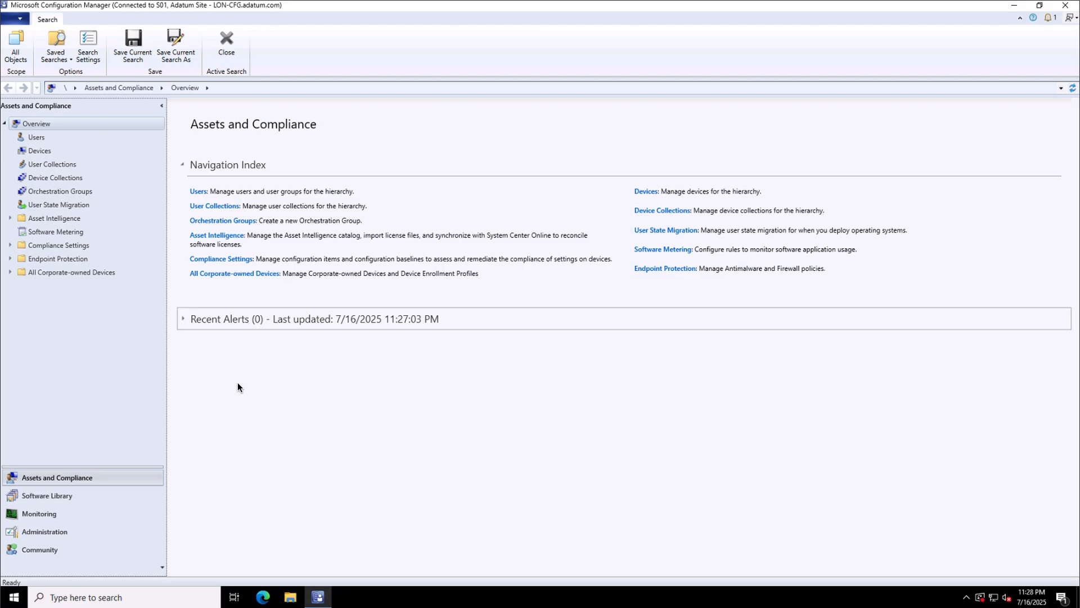
Show LON-CFG's site system roles under Servers and Site System Roles and bring up Distribution point actions.
{"action": "left_click", "coordinate": [41, 532]}
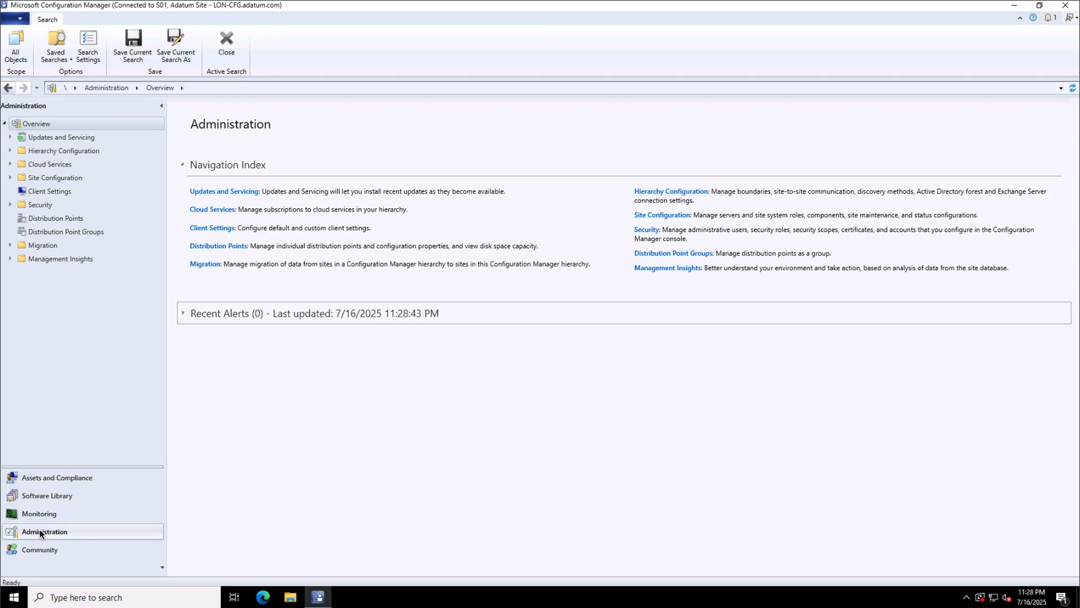
{"action": "left_click", "coordinate": [37, 180]}
{"action": "left_click", "coordinate": [10, 178]}
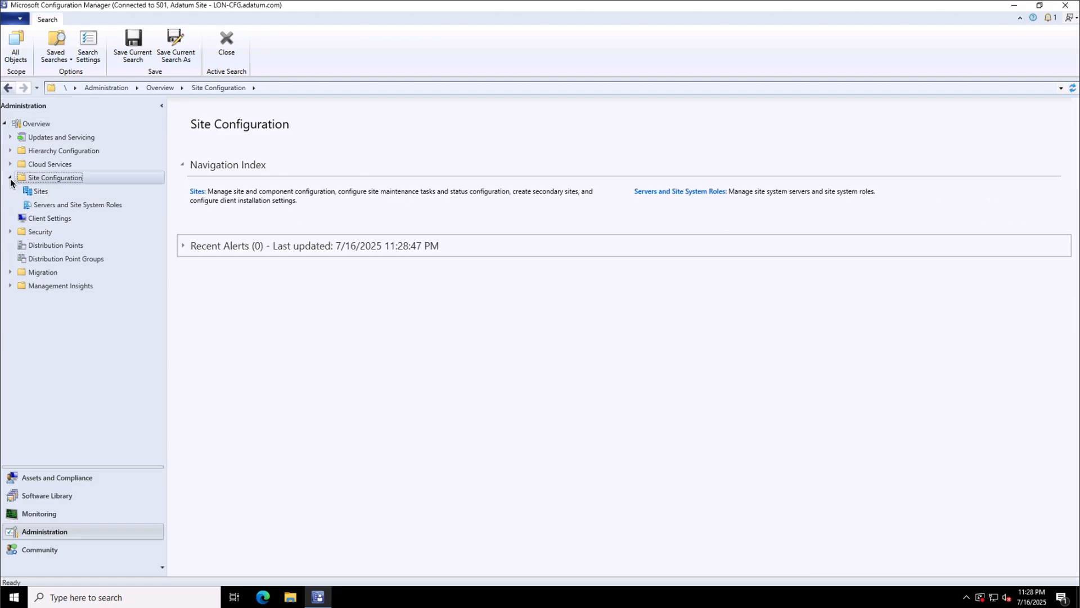
{"action": "left_click", "coordinate": [37, 191]}
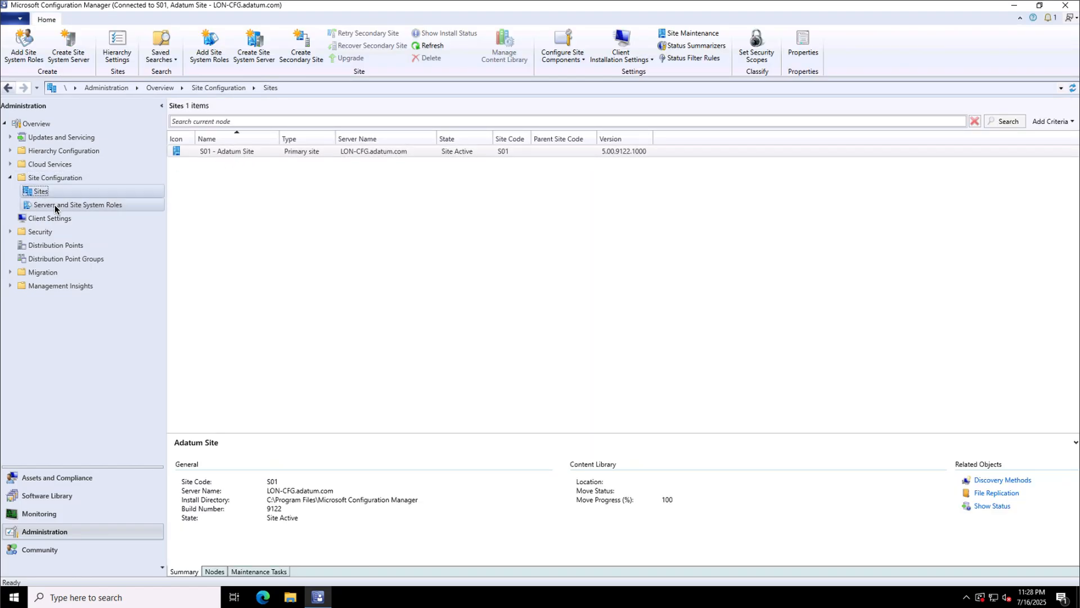
{"action": "left_click", "coordinate": [55, 205]}
{"action": "left_click", "coordinate": [213, 153]}
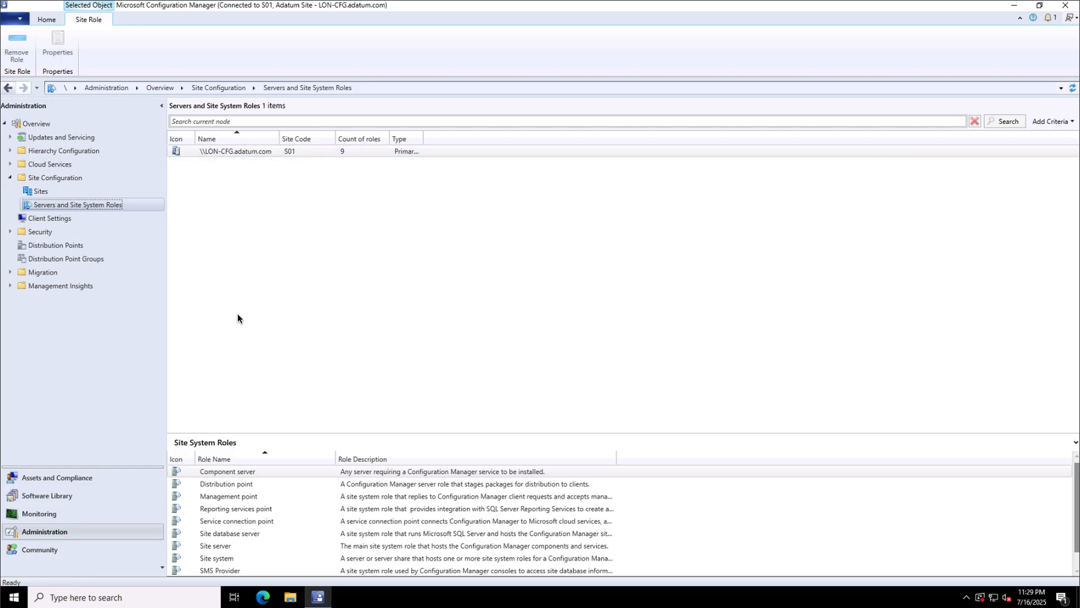
{"action": "left_click", "coordinate": [216, 484]}
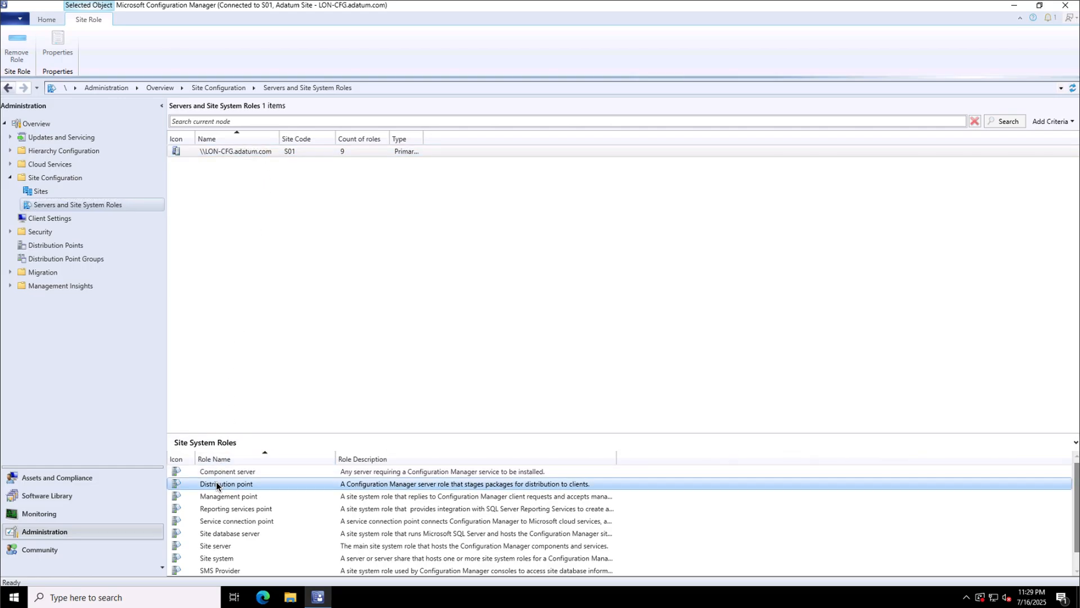
{"action": "right_click", "coordinate": [258, 484]}
Enable PXE support and unknown computer support on the LON-CFG distribution point.
{"action": "left_click", "coordinate": [282, 511]}
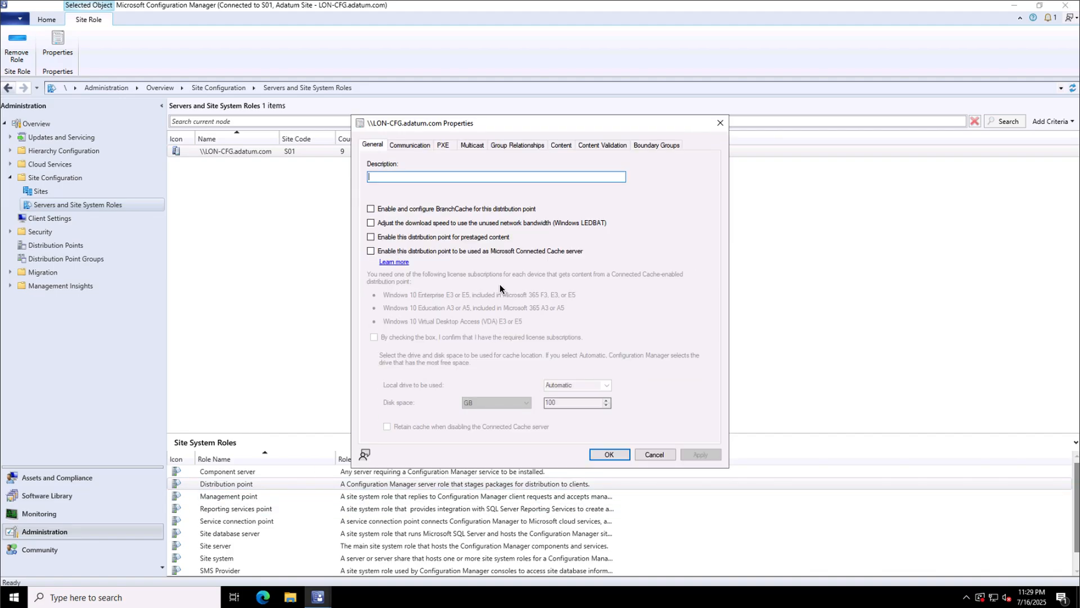
{"action": "left_click", "coordinate": [443, 147]}
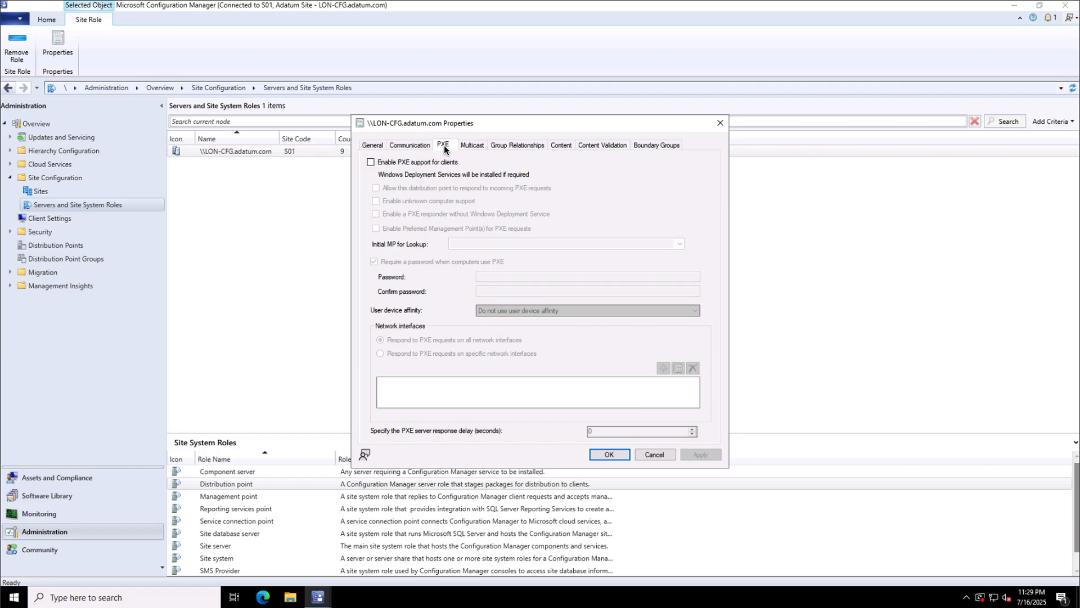
{"action": "left_click", "coordinate": [414, 162]}
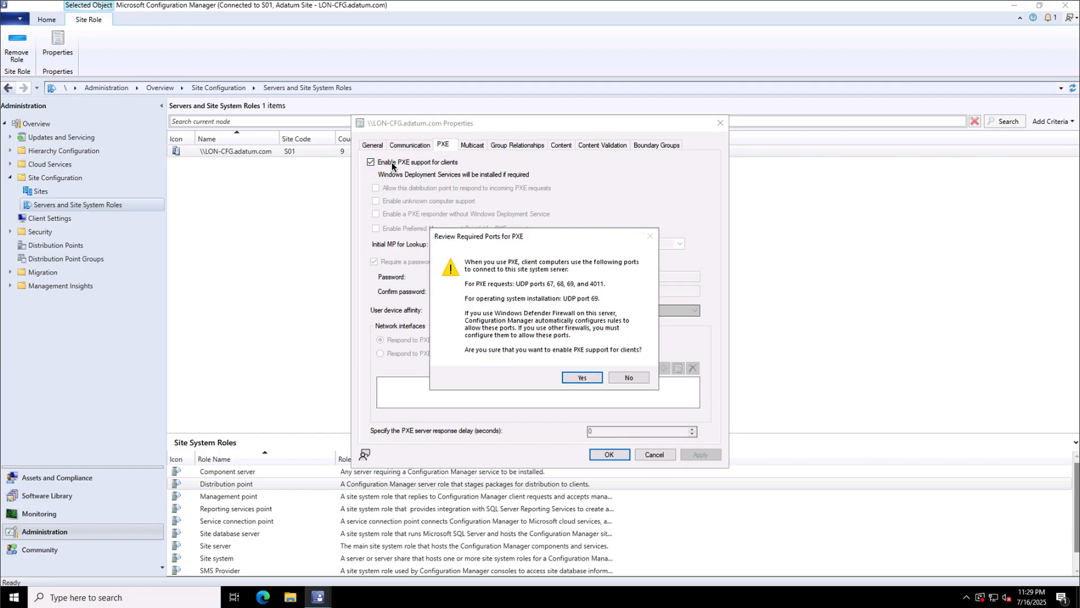
{"action": "left_click", "coordinate": [575, 377]}
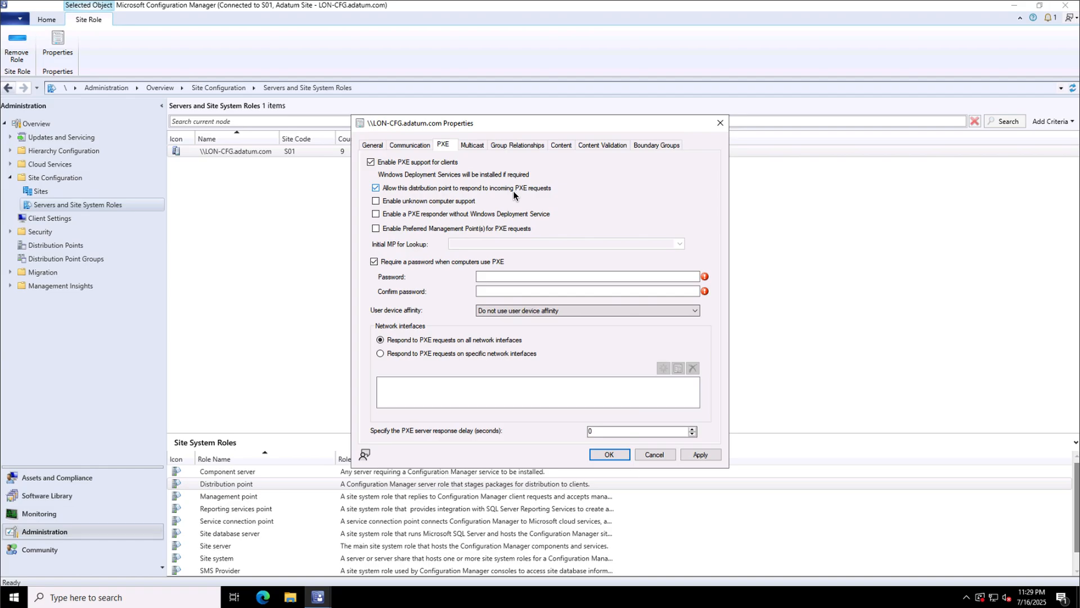
{"action": "left_click", "coordinate": [450, 206]}
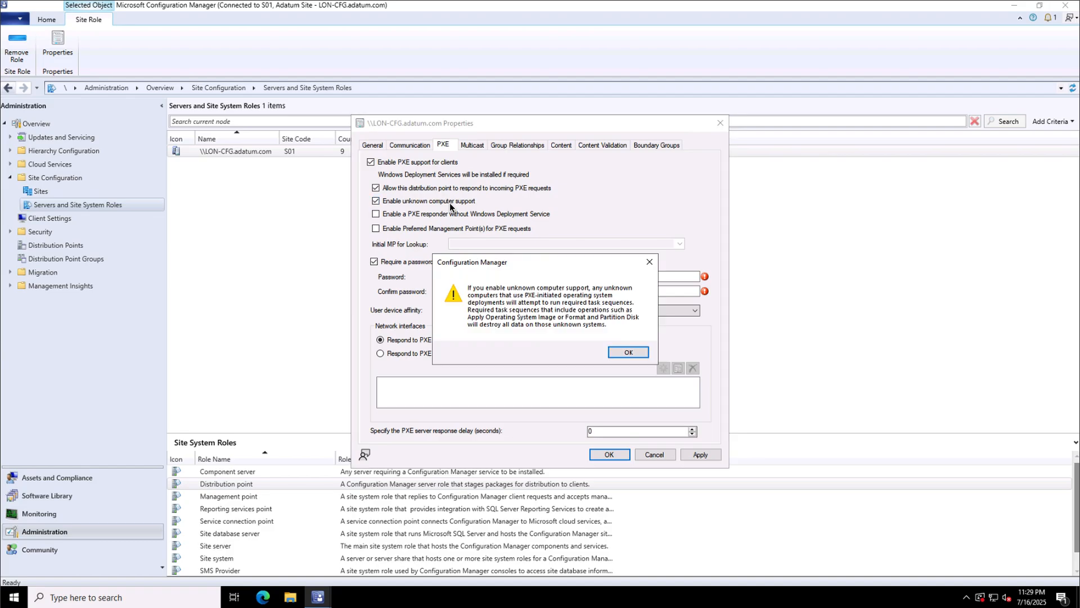
{"action": "left_click", "coordinate": [625, 353]}
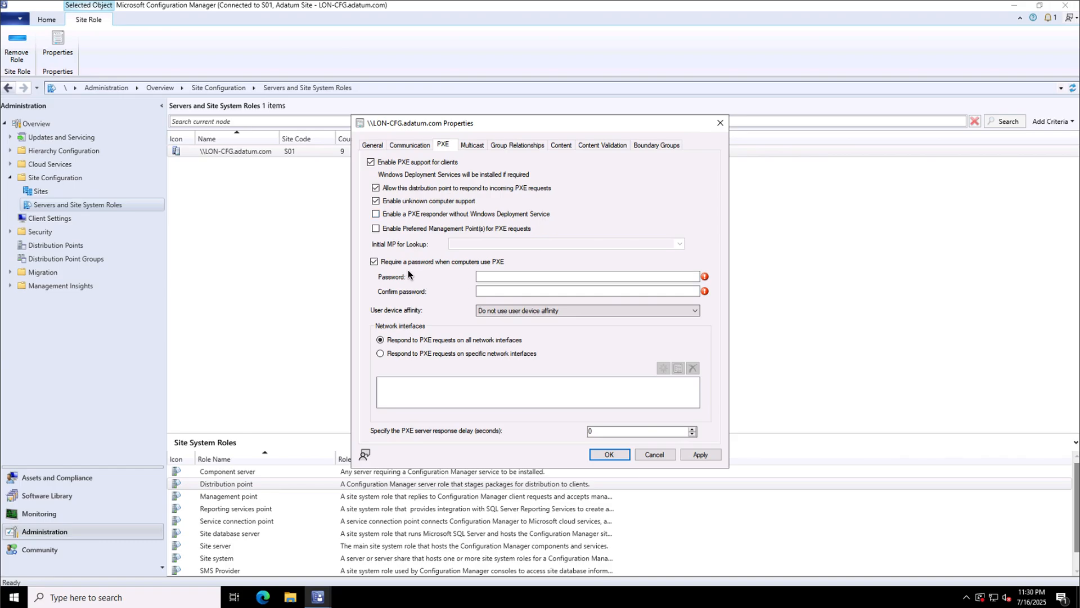
Set and confirm the PXE password, allow user device affinity with manual approval, and save.
{"action": "left_click", "coordinate": [493, 275]}
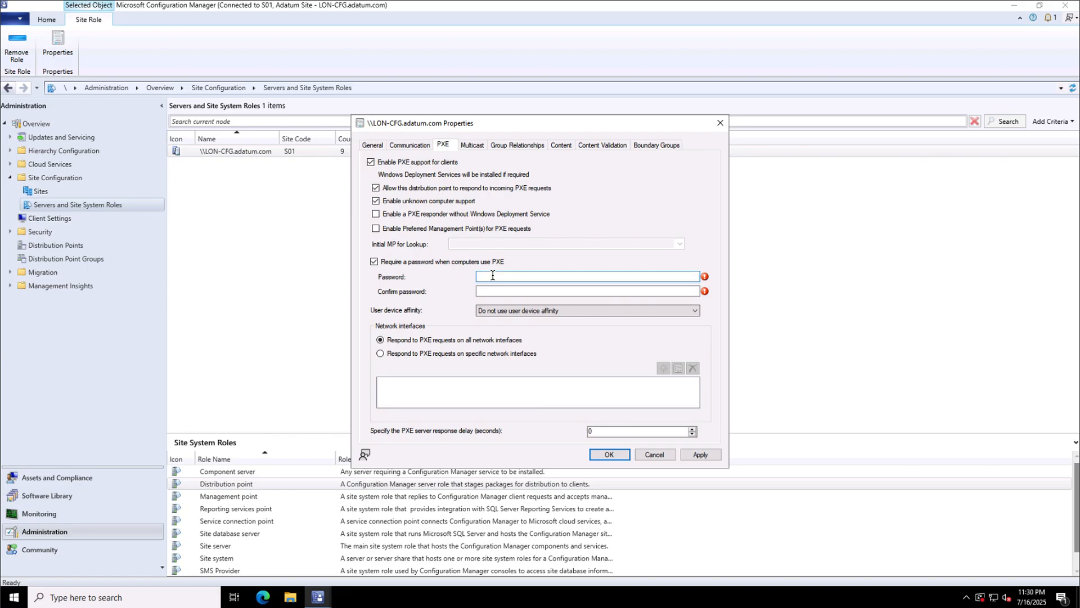
{"action": "type", "text": "Pa$$w0rd"}
{"action": "left_click", "coordinate": [499, 292]}
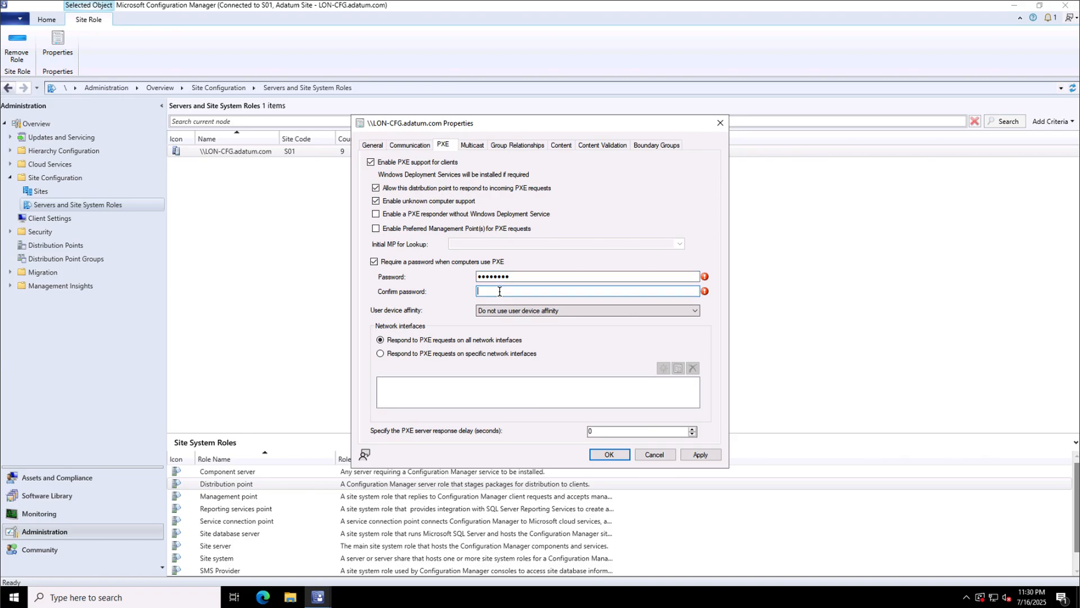
{"action": "type", "text": "Pa$$w0rd"}
{"action": "left_click", "coordinate": [514, 311]}
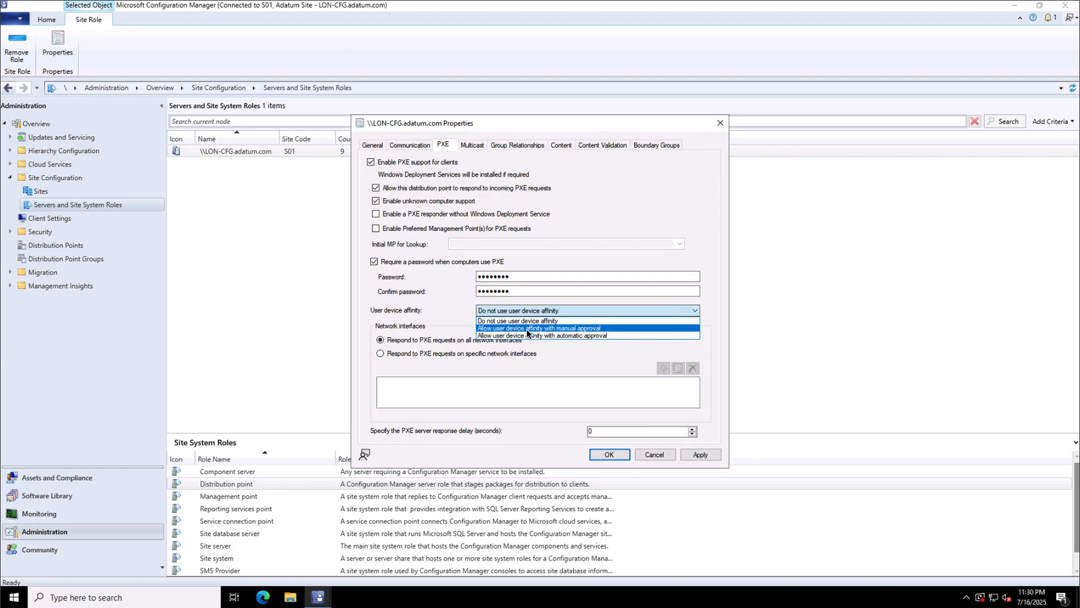
{"action": "left_click", "coordinate": [614, 330]}
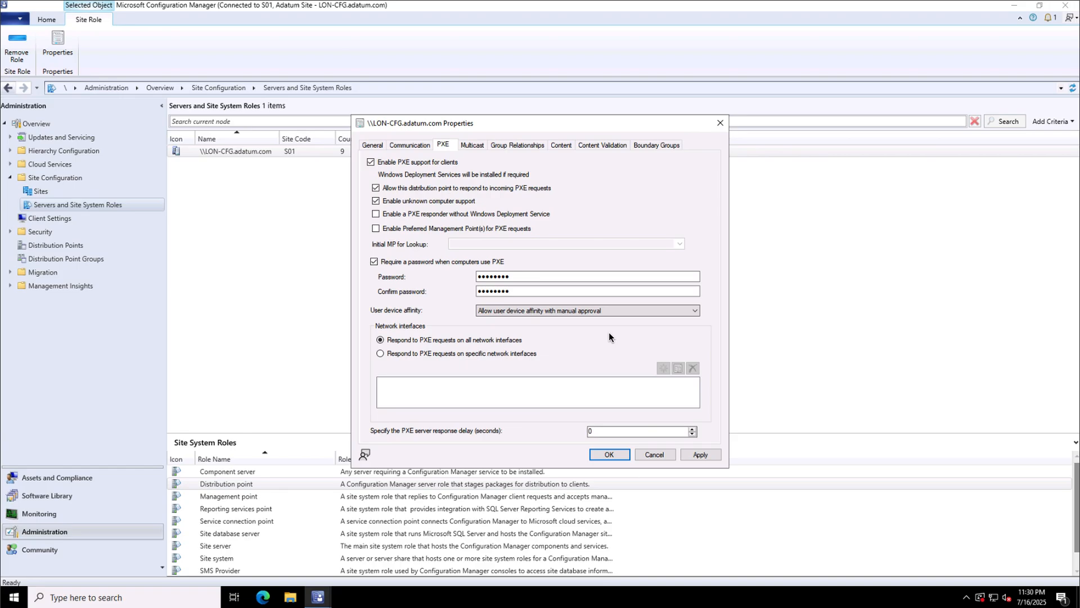
{"action": "left_click", "coordinate": [606, 454]}
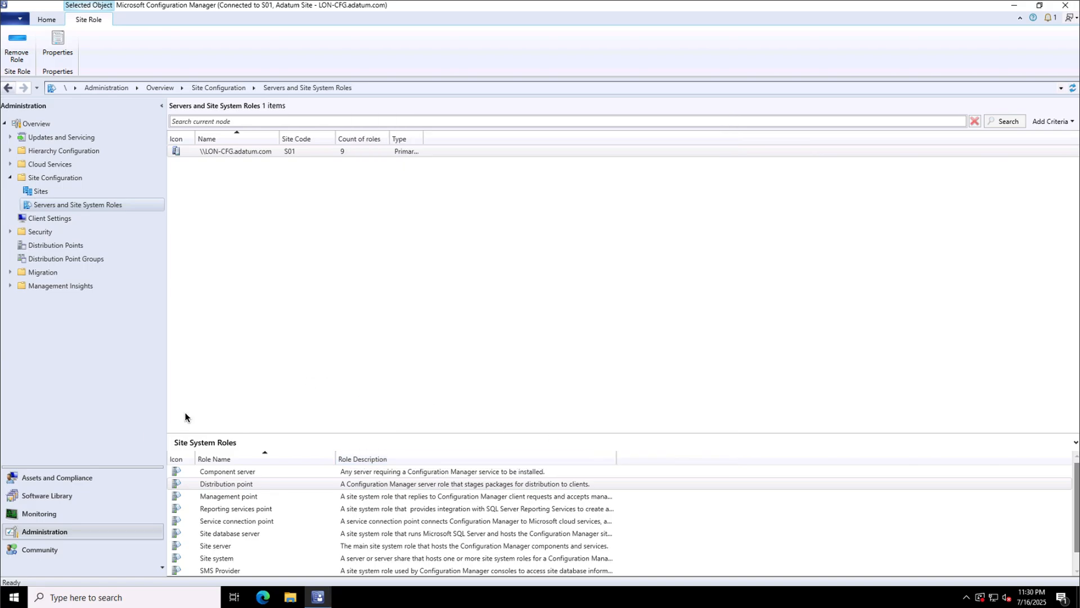
{"action": "left_click", "coordinate": [39, 510]}
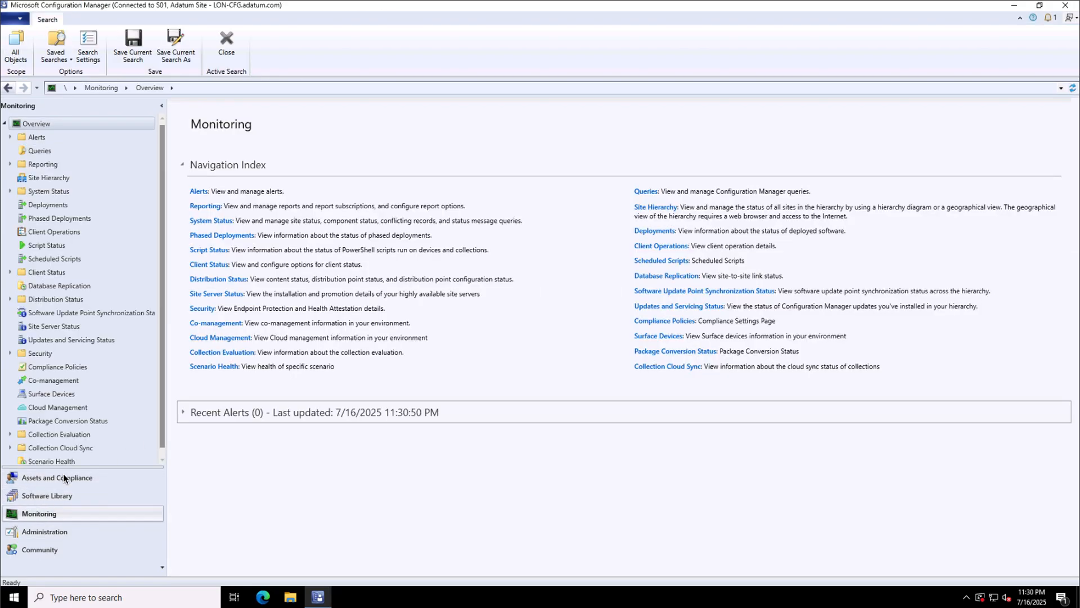
{"action": "left_click", "coordinate": [70, 302]}
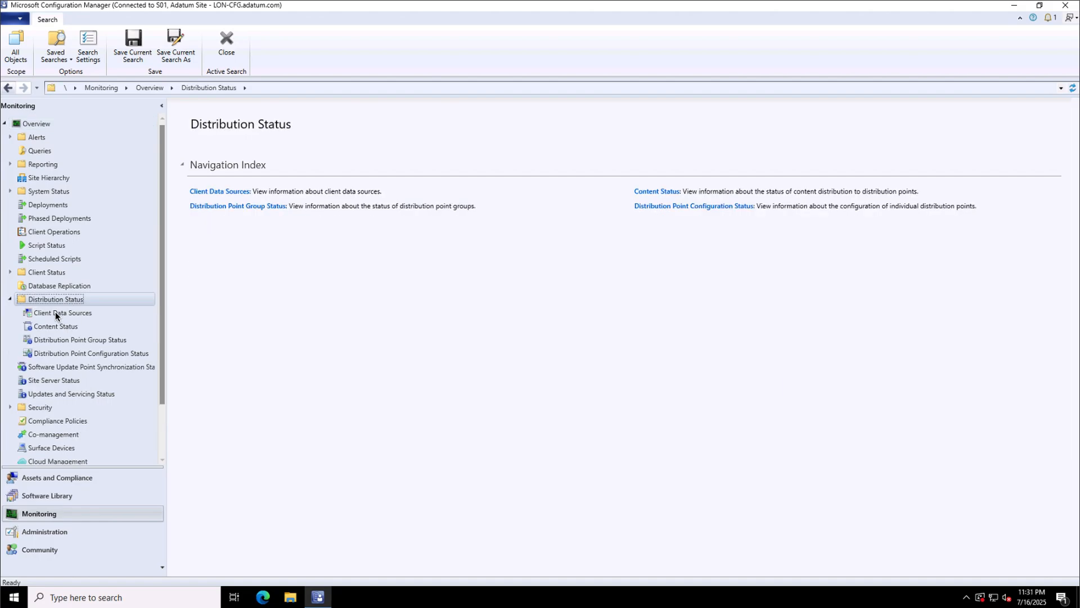
{"action": "left_click", "coordinate": [113, 354]}
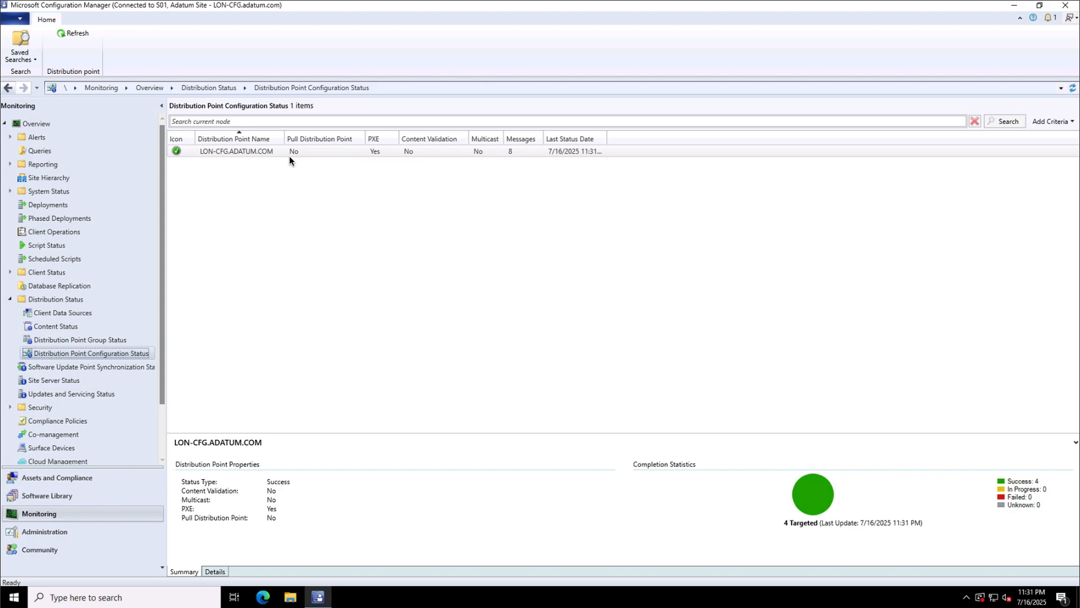
{"action": "left_click", "coordinate": [285, 153]}
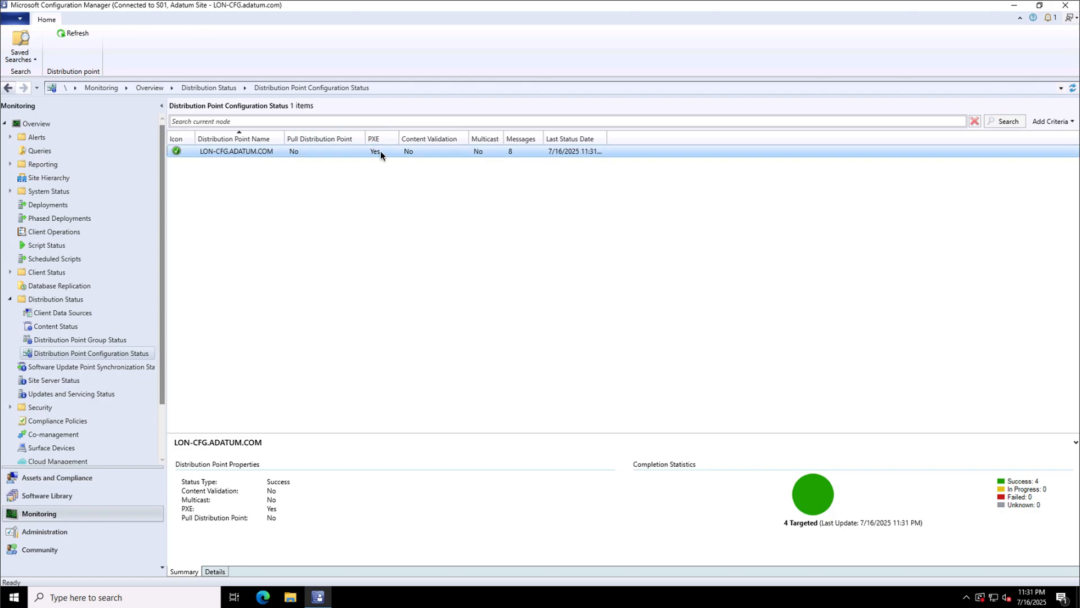
{"action": "right_click", "coordinate": [260, 151]}
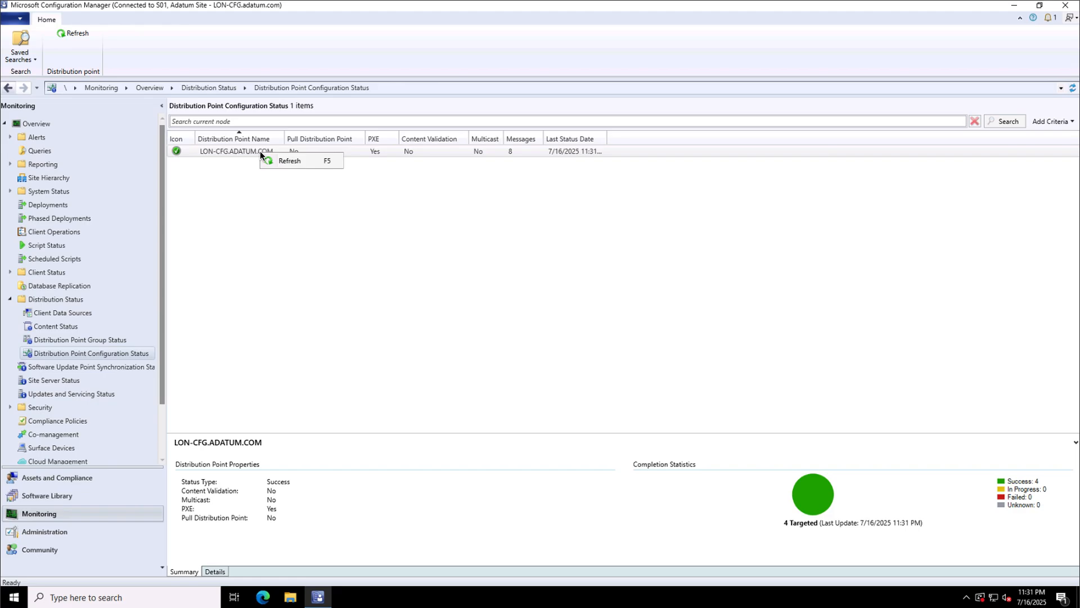
{"action": "left_click", "coordinate": [275, 160]}
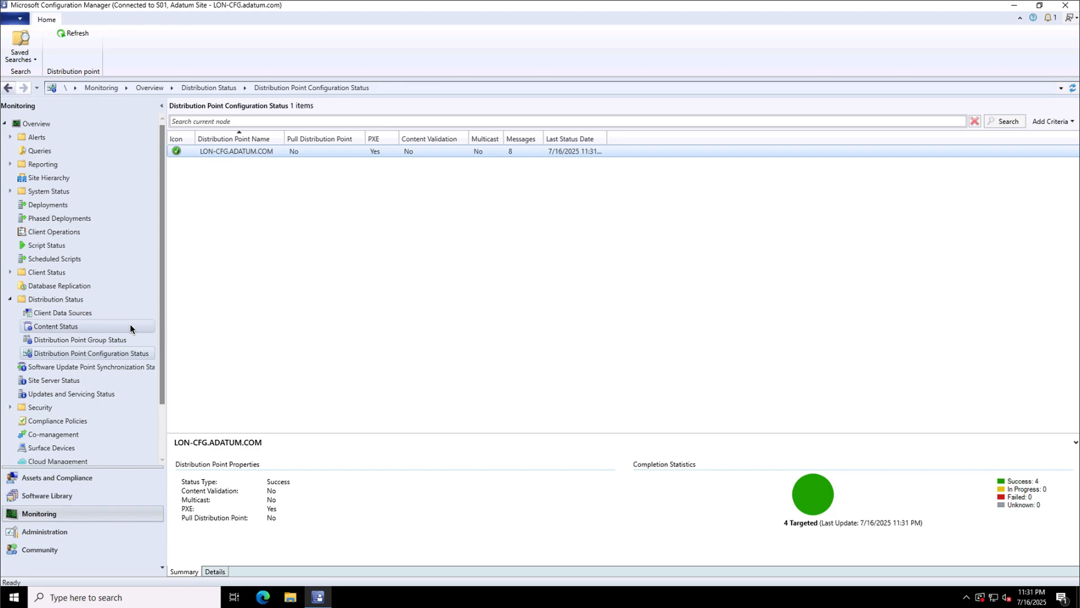
{"action": "left_click", "coordinate": [42, 531]}
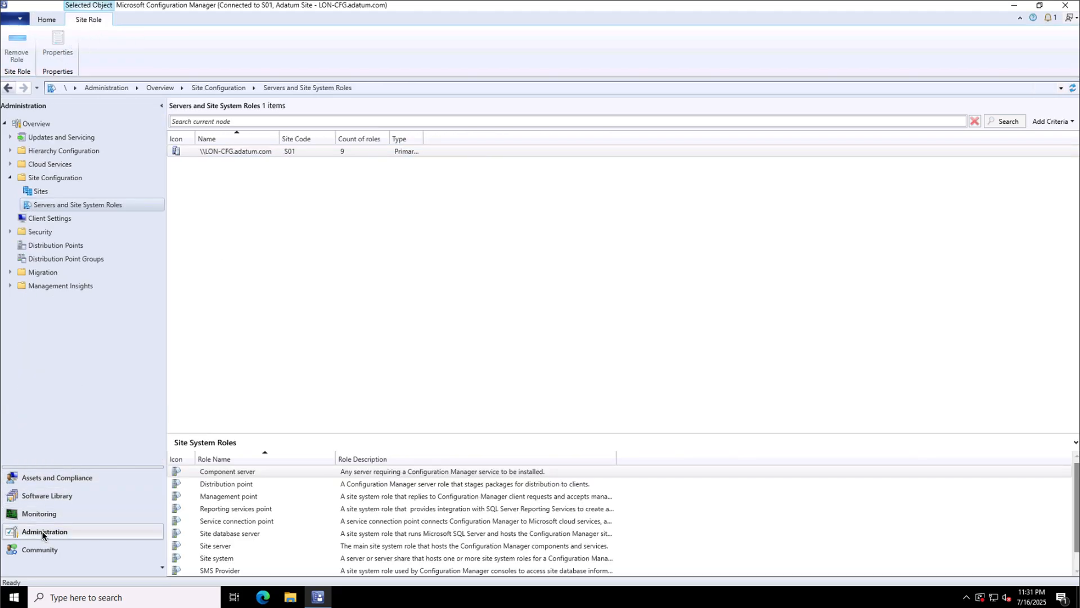
Open the Software Distribution component properties of the S01 - Adatum Site.
{"action": "left_click", "coordinate": [45, 192]}
{"action": "left_click", "coordinate": [259, 153]}
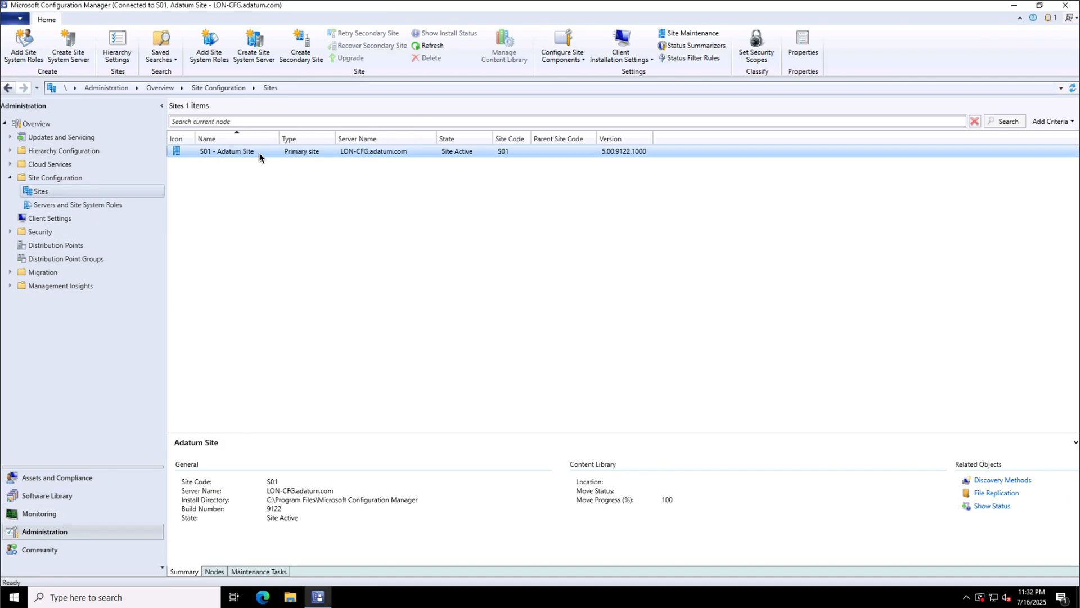
{"action": "right_click", "coordinate": [258, 153]}
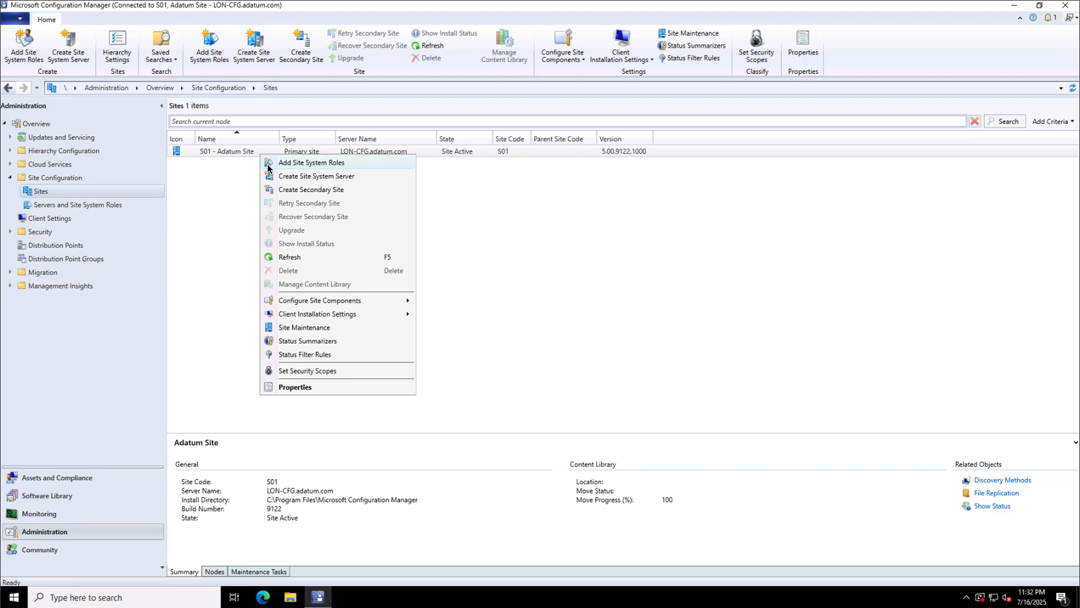
{"action": "mouse_move", "coordinate": [337, 301]}
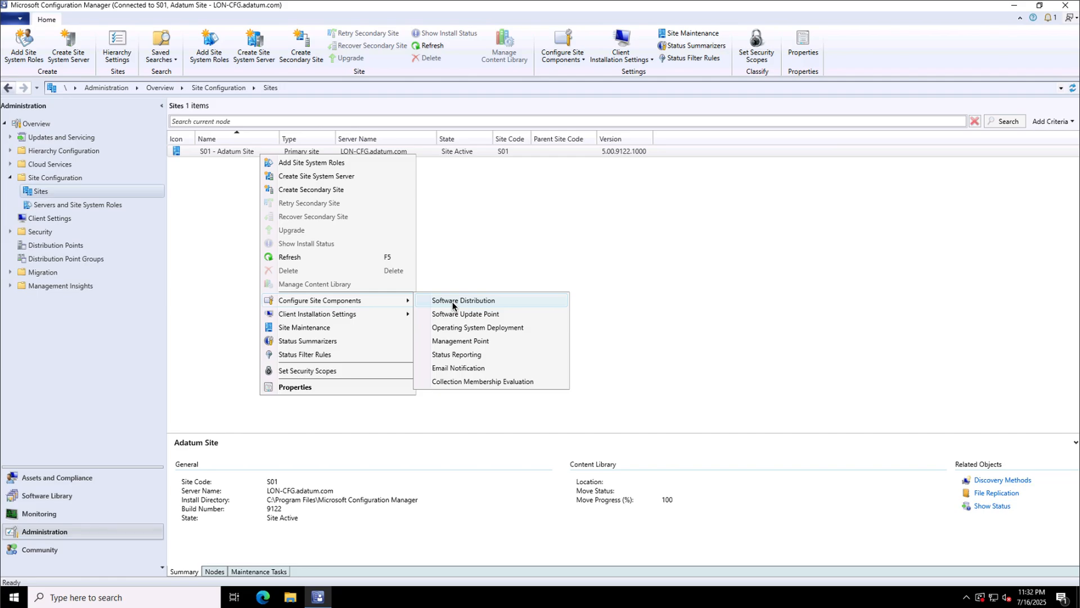
{"action": "left_click", "coordinate": [452, 302]}
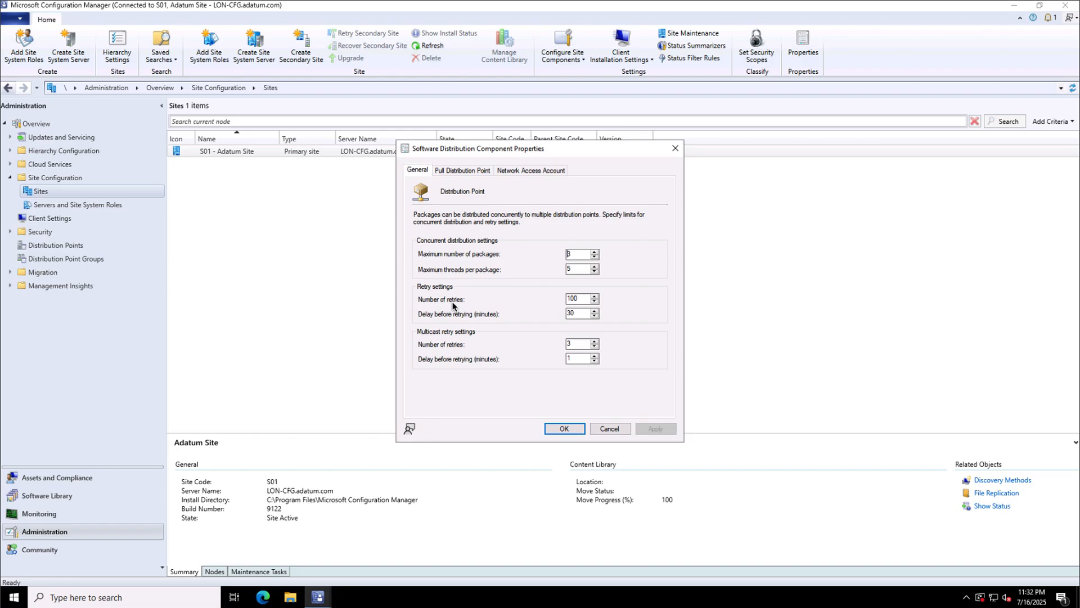
Choose to specify a network access account and start a new Windows user account.
{"action": "left_click", "coordinate": [530, 171]}
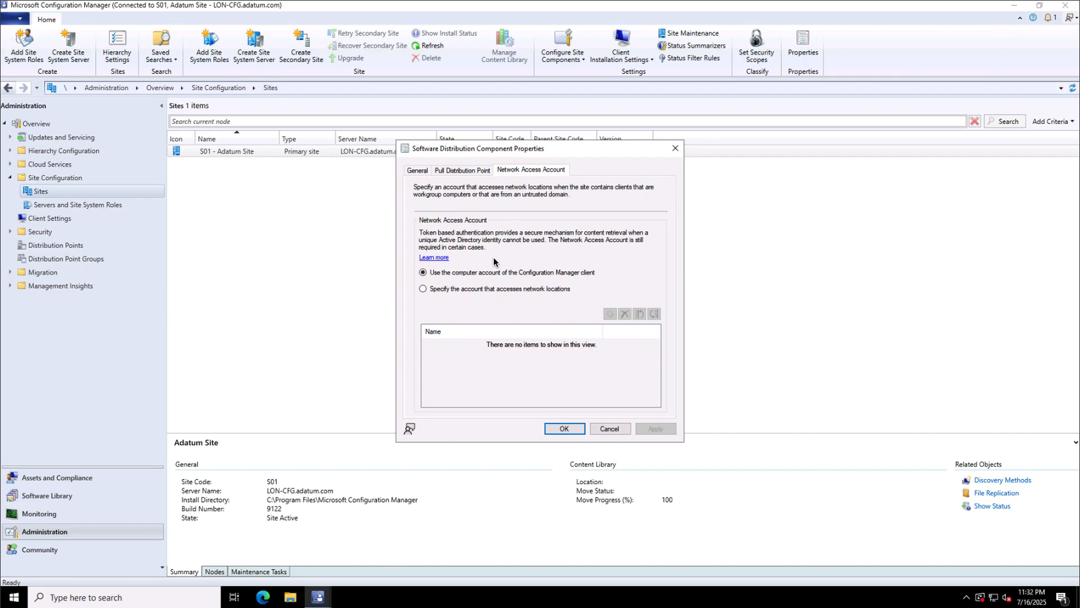
{"action": "left_click", "coordinate": [487, 287]}
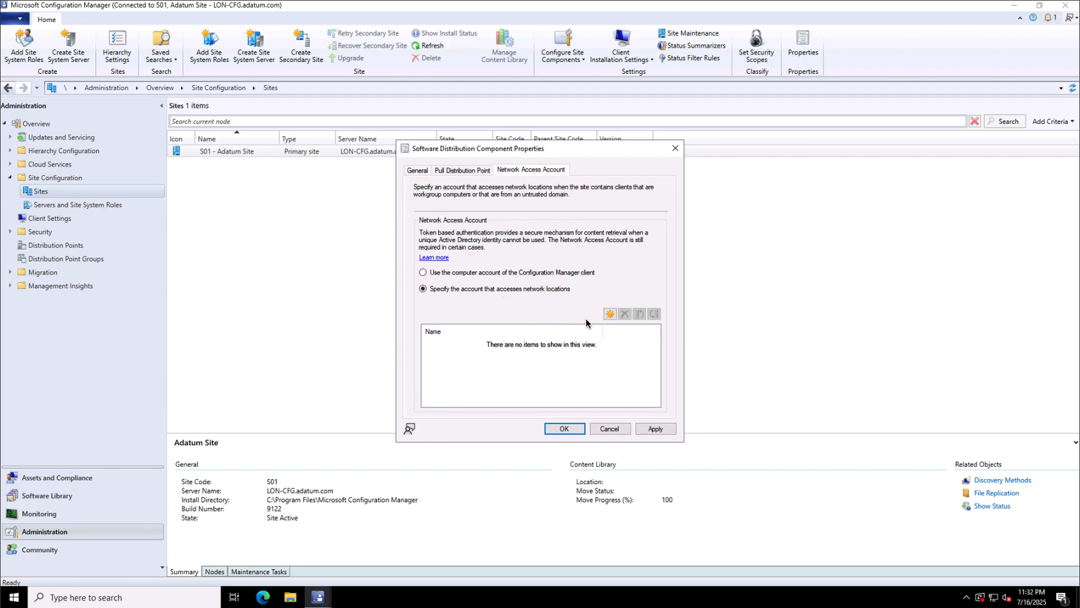
{"action": "left_click", "coordinate": [609, 315]}
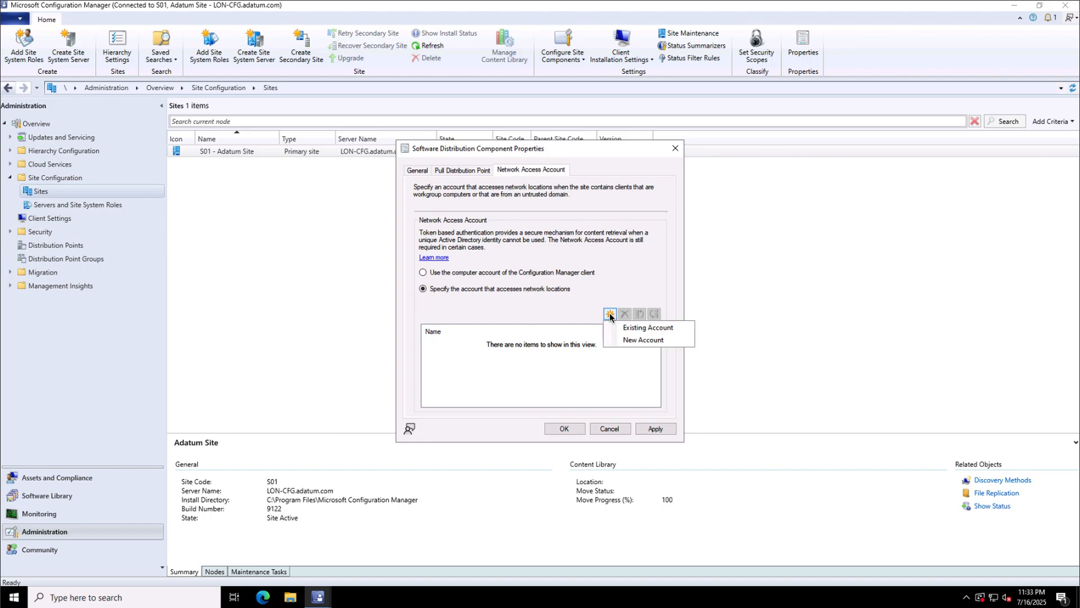
{"action": "left_click", "coordinate": [650, 339]}
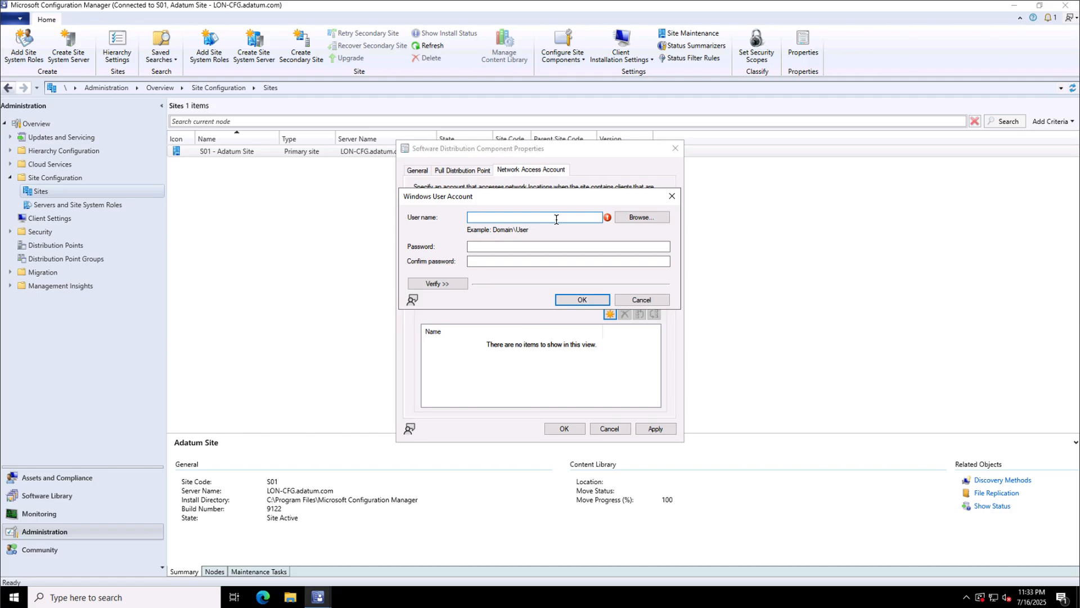
Select the domain network access user from the directory and enter its password twice.
{"action": "left_click", "coordinate": [636, 218]}
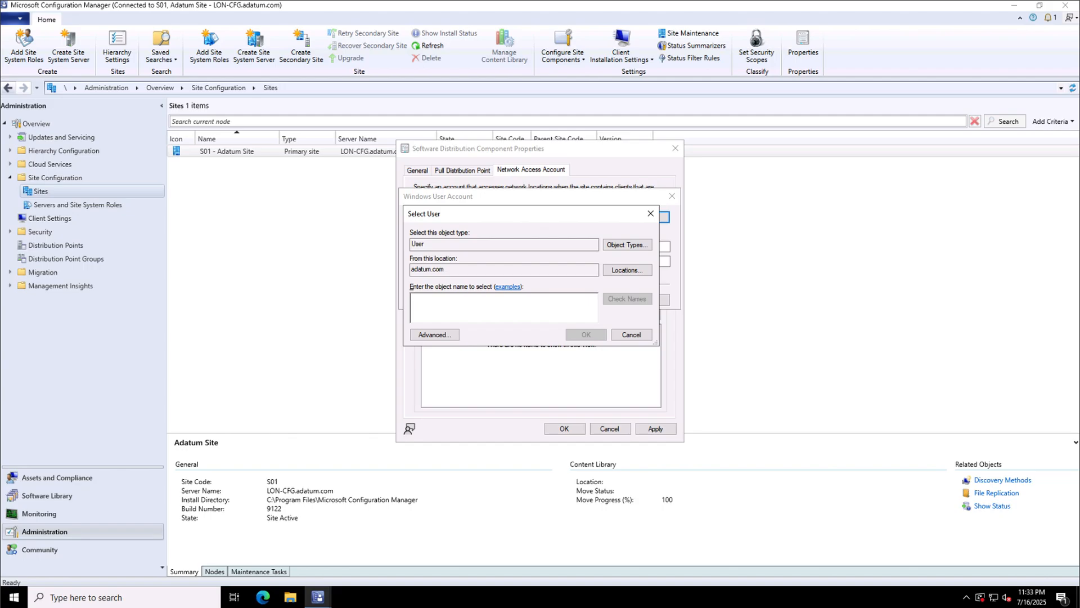
{"action": "type", "text": "Adatum\\NetworkAccess"}
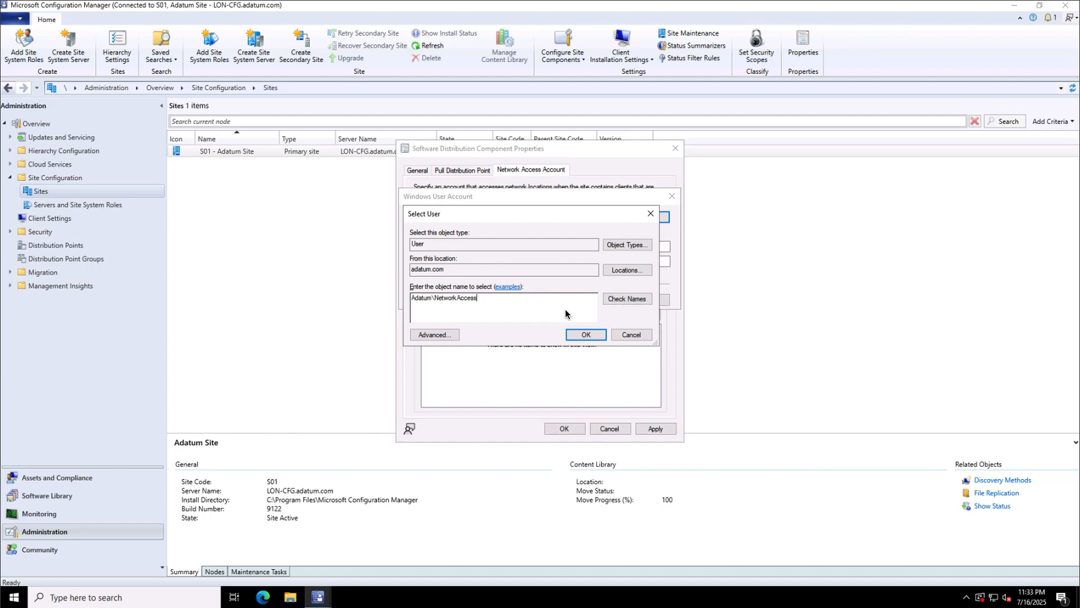
{"action": "left_click", "coordinate": [619, 298]}
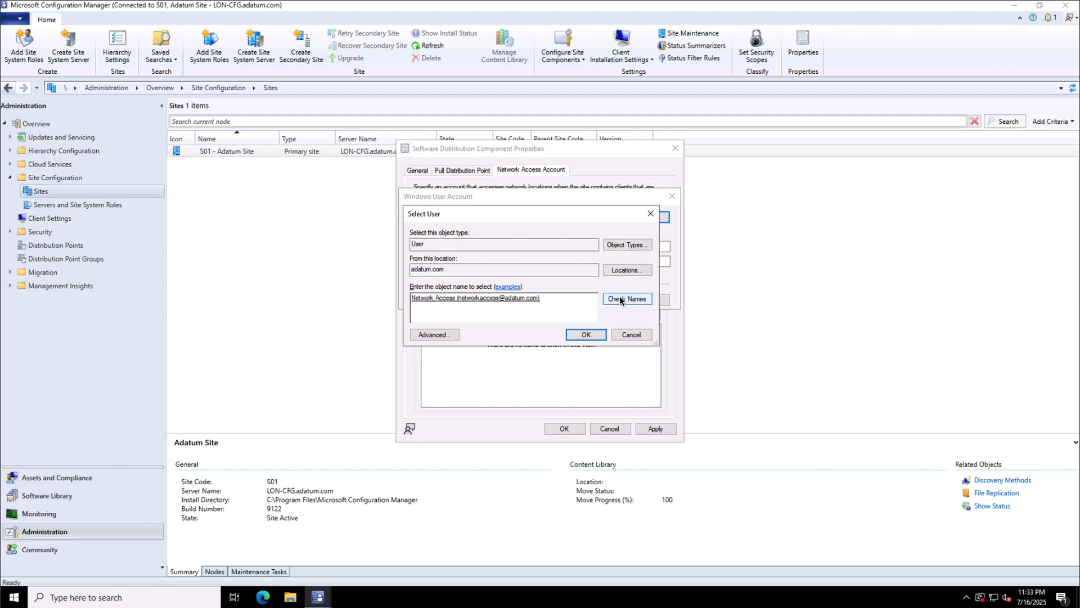
{"action": "left_click", "coordinate": [582, 335]}
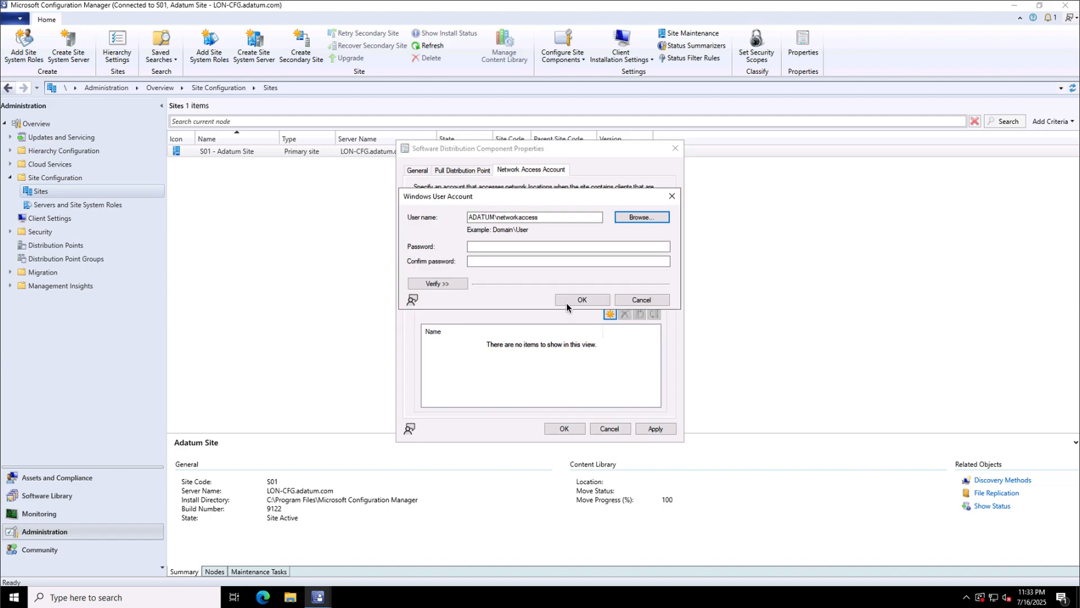
{"action": "left_click", "coordinate": [513, 248]}
{"action": "left_click", "coordinate": [513, 248]}
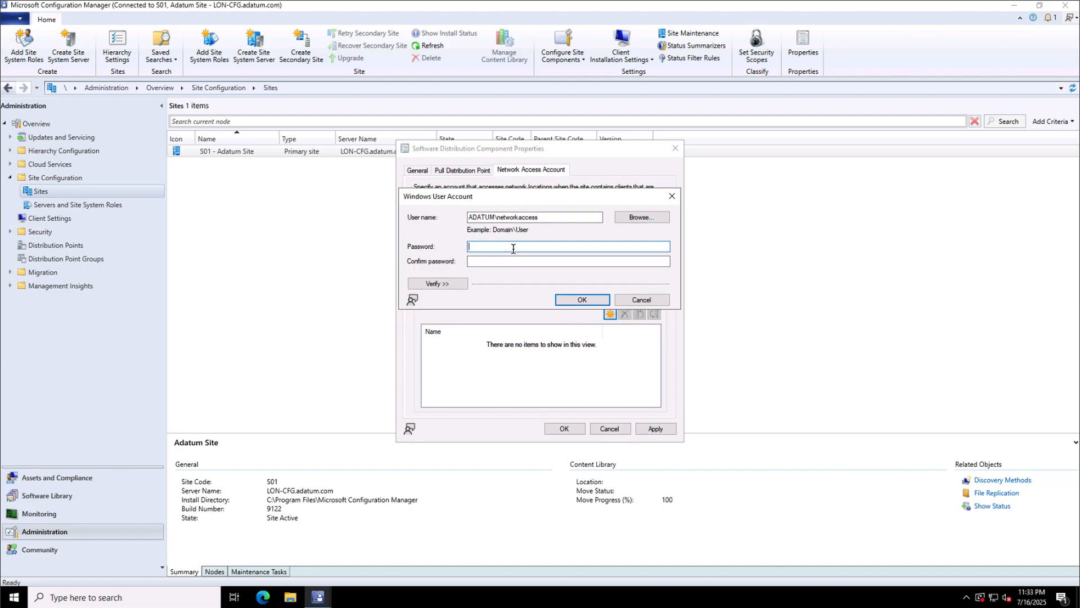
{"action": "type", "text": "••••••••"}
{"action": "key", "text": "Tab"}
{"action": "type", "text": "••••••••"}
Verify the account's connection to \\LON-CFG\SMS_S01, then save the account and component properties.
{"action": "left_click", "coordinate": [438, 283]}
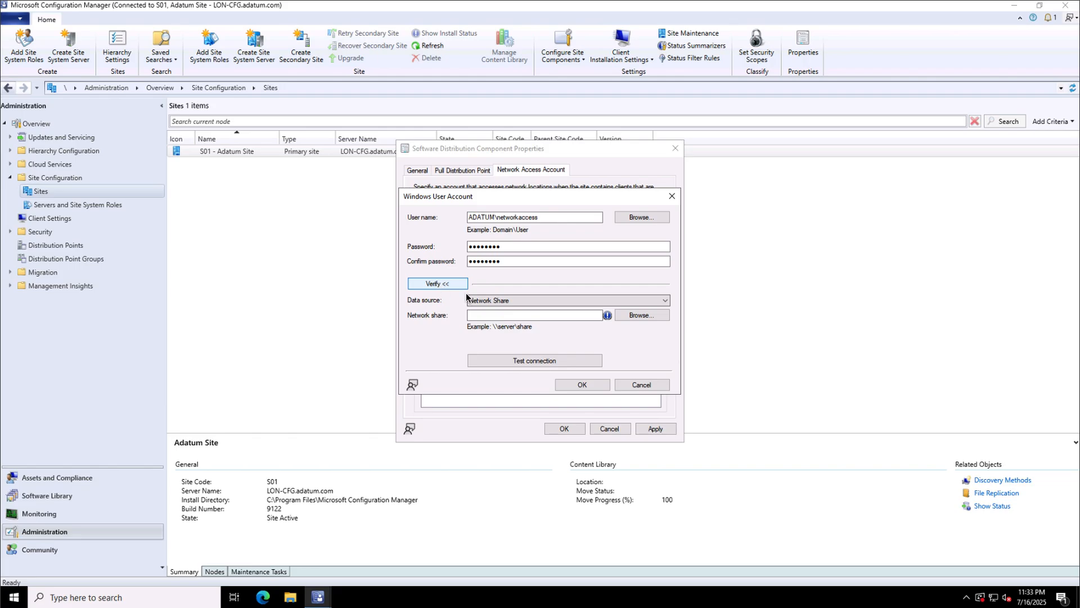
{"action": "left_click", "coordinate": [500, 315]}
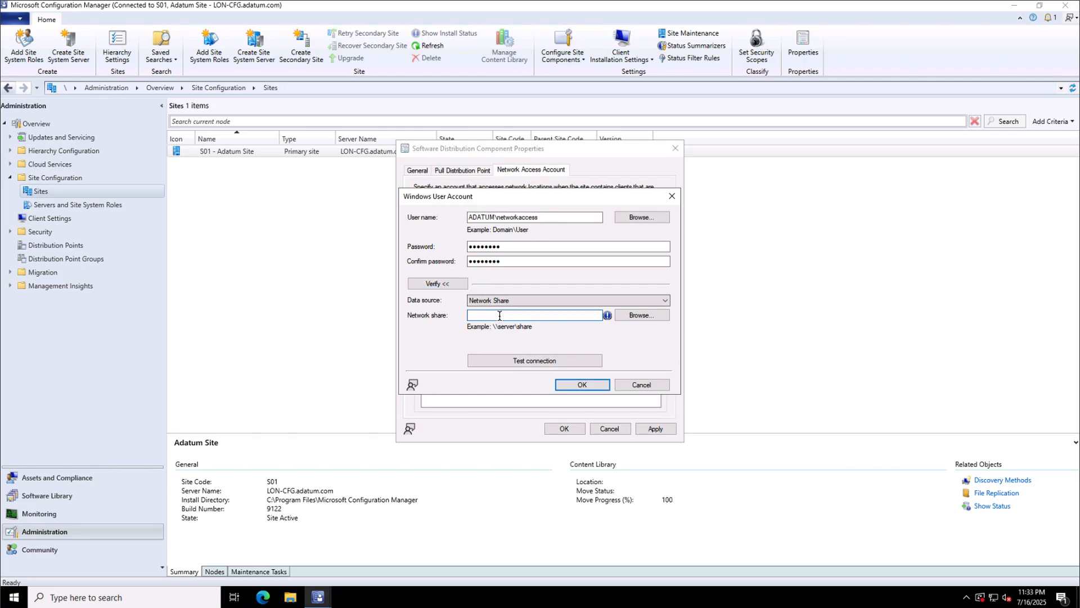
{"action": "left_click", "coordinate": [535, 360]}
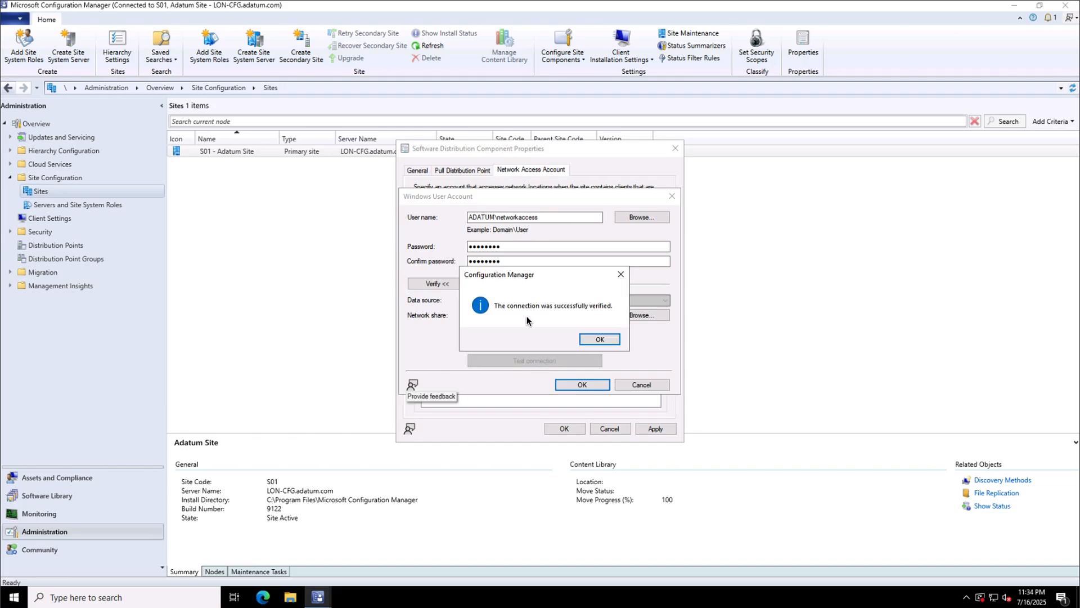
{"action": "left_click", "coordinate": [592, 341]}
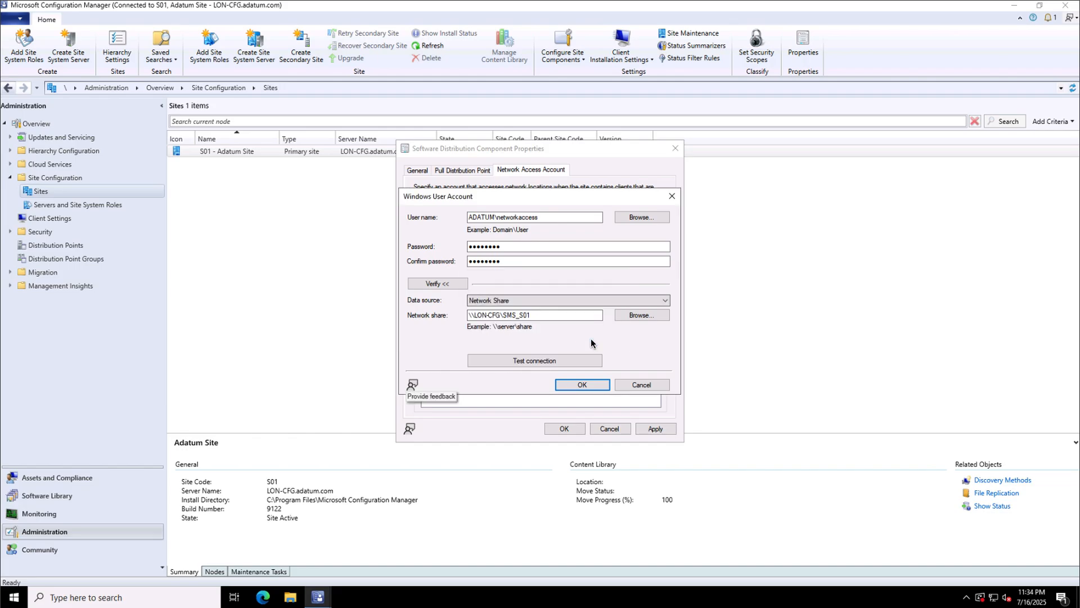
{"action": "left_click", "coordinate": [585, 387]}
{"action": "left_click", "coordinate": [564, 429]}
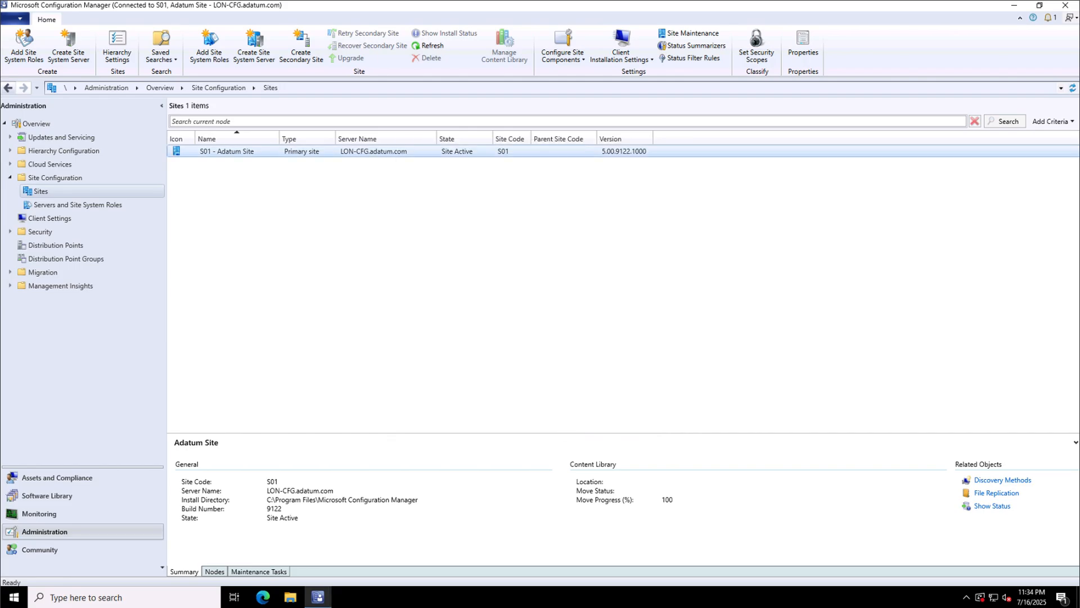
Go to Software Library > Operating Systems > Drivers and bring up the Drivers actions.
{"action": "left_click", "coordinate": [57, 495]}
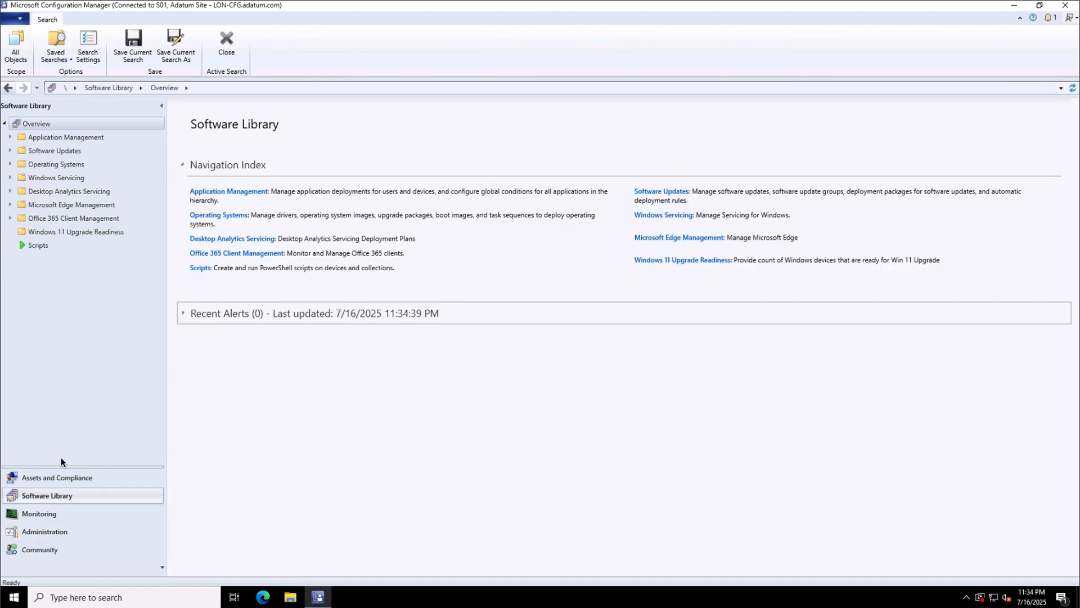
{"action": "left_click", "coordinate": [62, 163]}
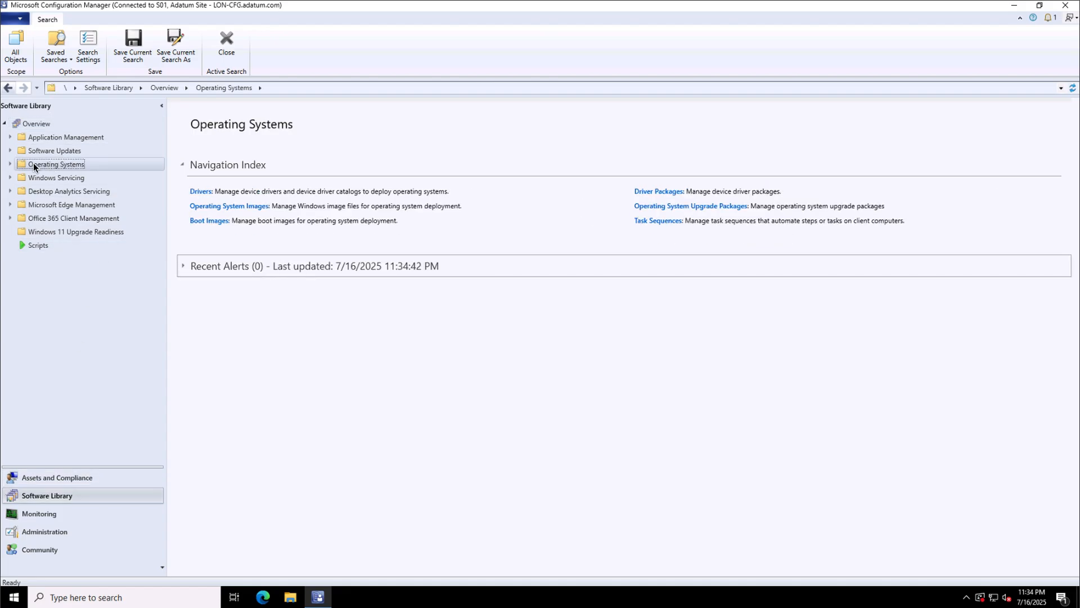
{"action": "double_click", "coordinate": [33, 164]}
{"action": "left_click", "coordinate": [45, 178]}
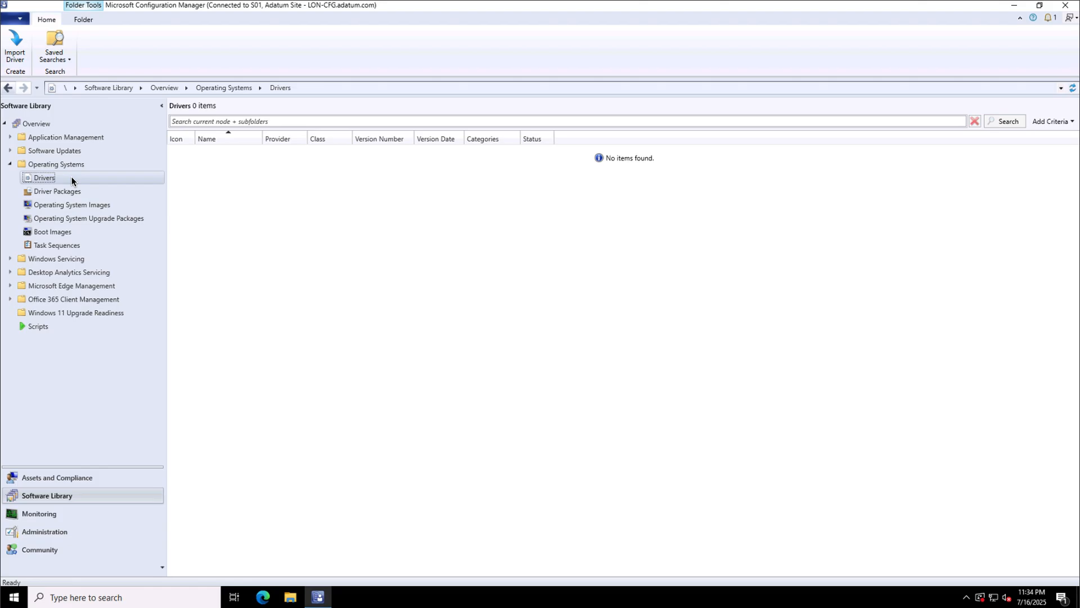
{"action": "right_click", "coordinate": [72, 181]}
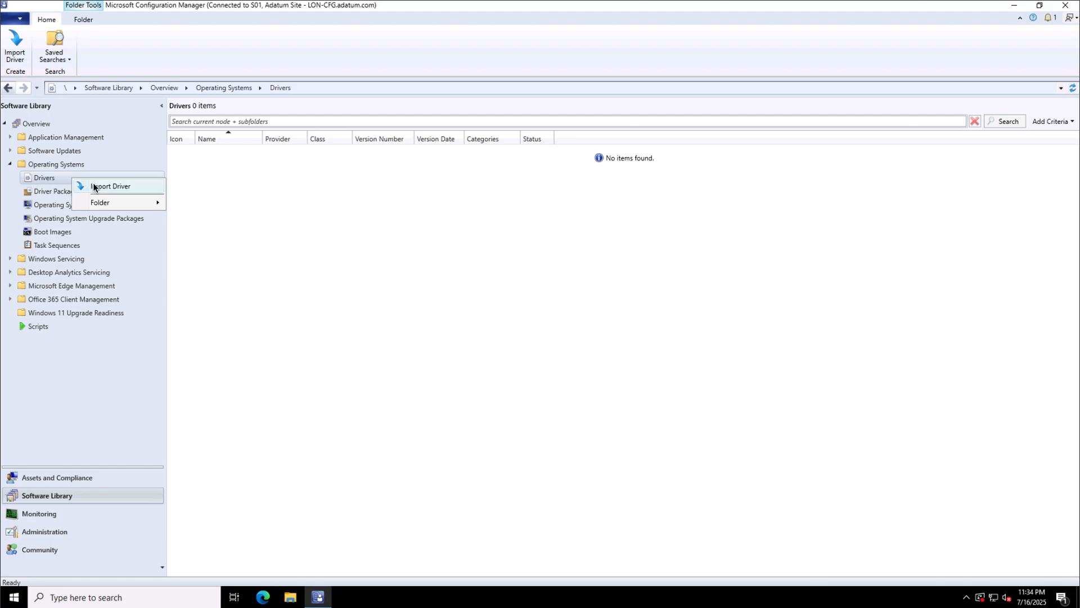
Import drivers from \\LON-CFG\Software\Drivers\HyperVx64, including unsigned ones, up to package selection.
{"action": "left_click", "coordinate": [94, 187]}
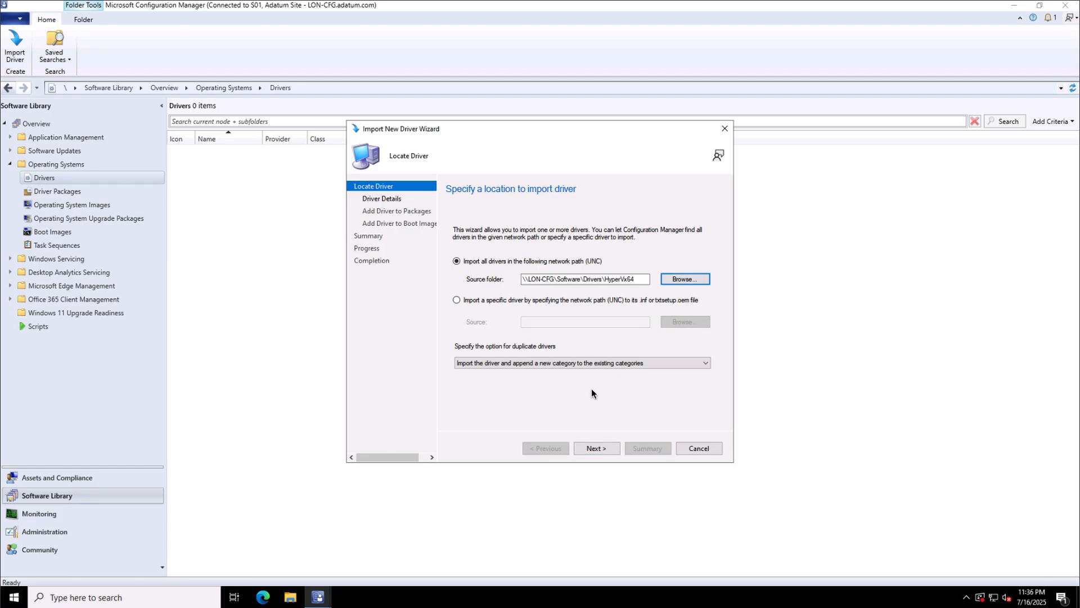
{"action": "left_click", "coordinate": [596, 448]}
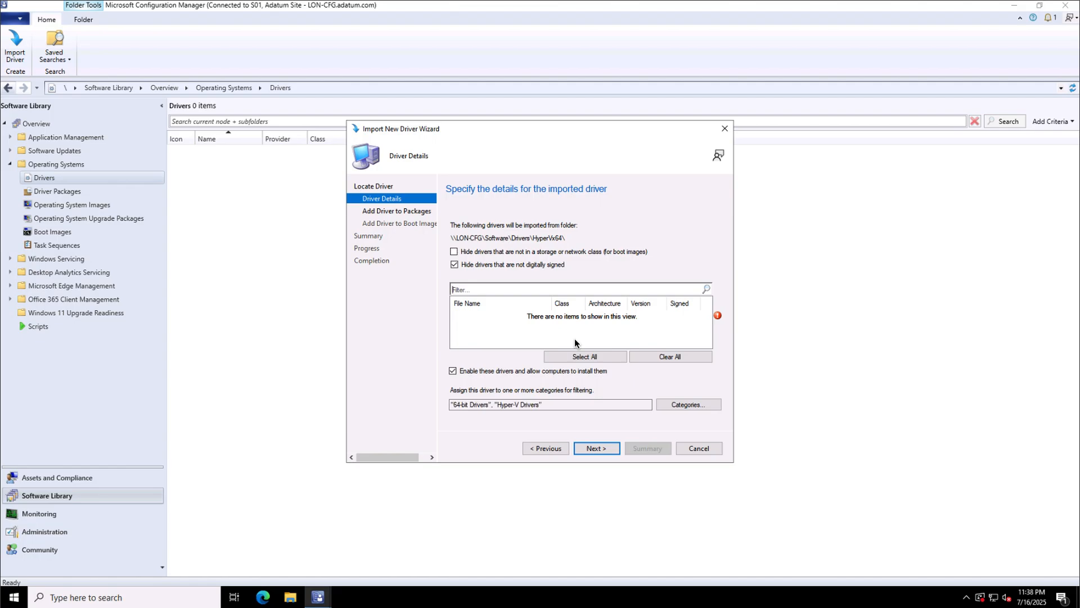
{"action": "left_click", "coordinate": [455, 265]}
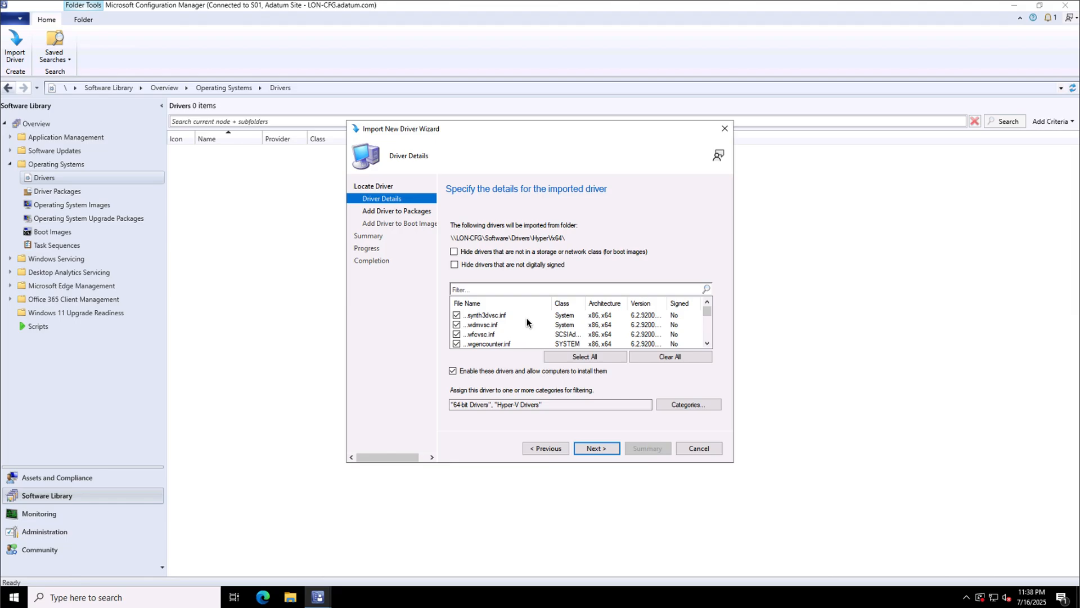
{"action": "left_click", "coordinate": [600, 449]}
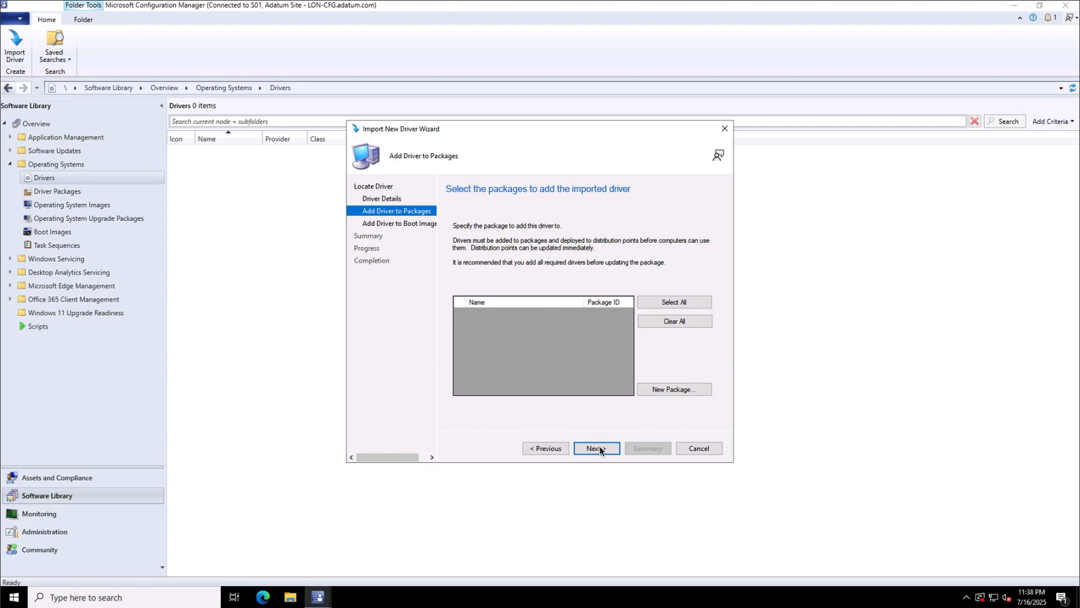
Create the 'Hyper-V Drivers' package at \\LON-CFG\E$\Source\Drivers and continue to Boot Images.
{"action": "left_click", "coordinate": [660, 390]}
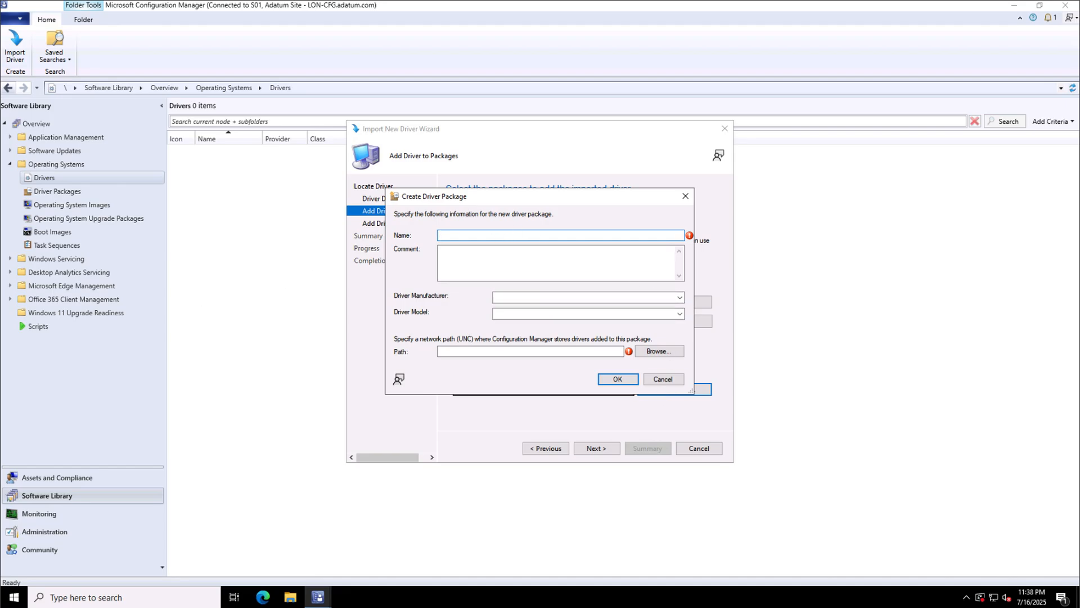
{"action": "type", "text": "Hyper-V Drivers"}
{"action": "left_click", "coordinate": [530, 351]}
{"action": "type", "text": "\\LON-CFG\\E$\\Source\\Drivers"}
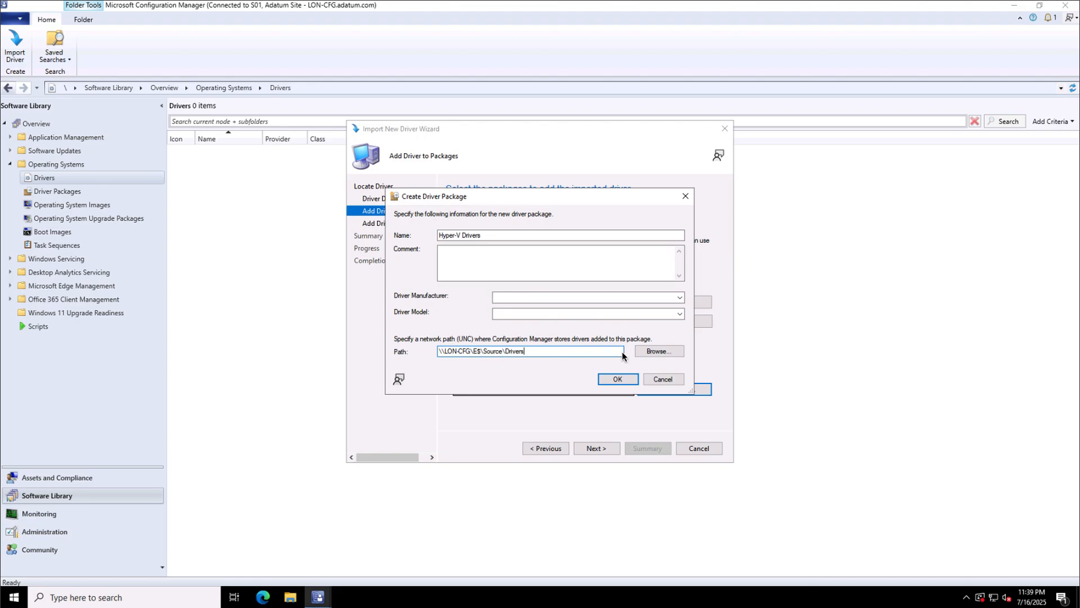
{"action": "left_click", "coordinate": [602, 378]}
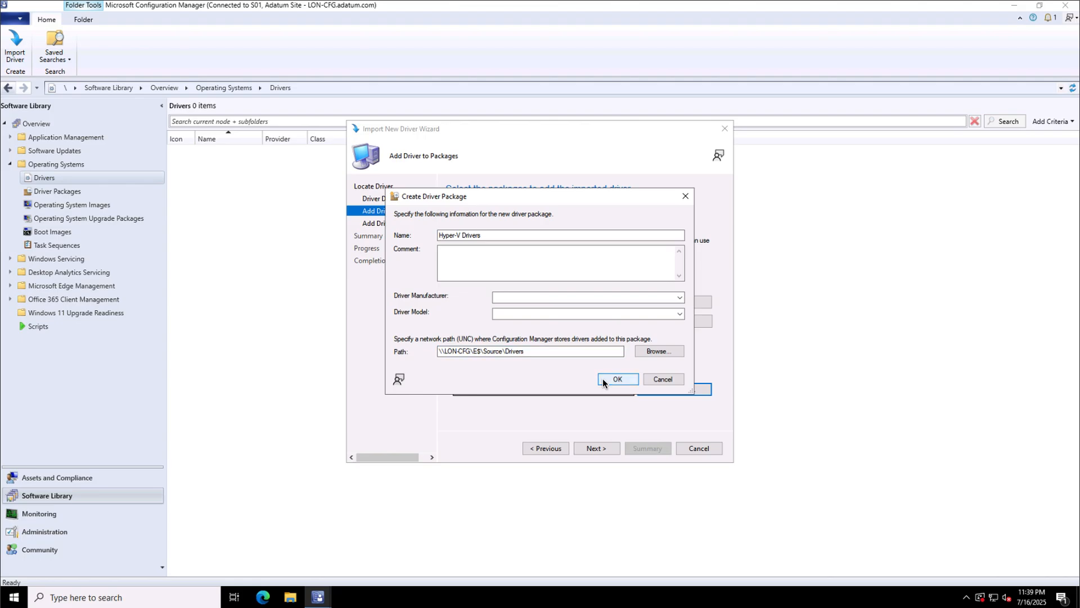
{"action": "left_click", "coordinate": [590, 449]}
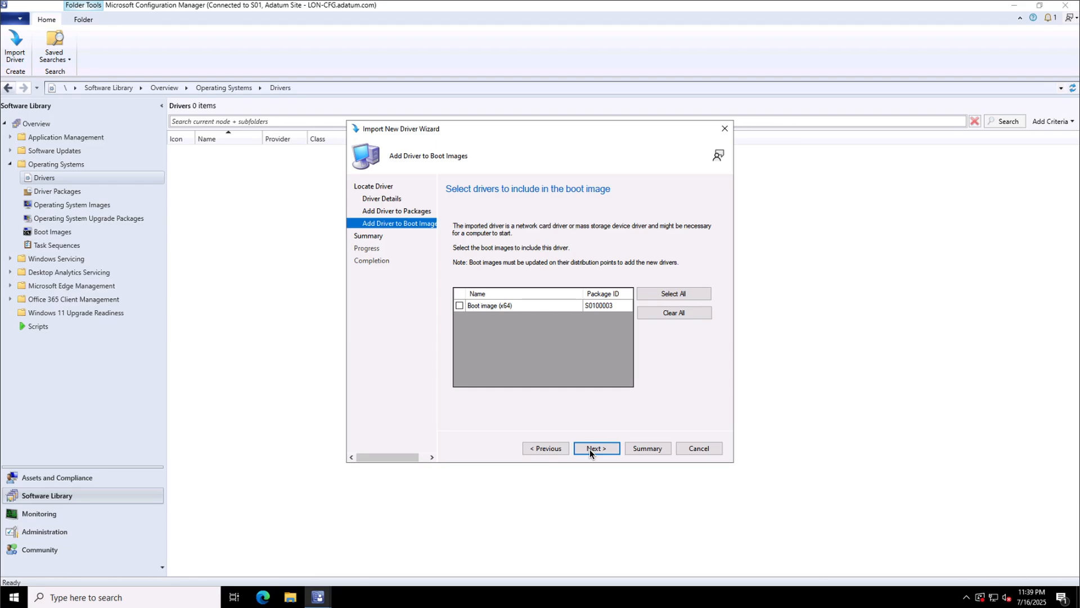
Run the driver import past Boot Images and Summary, then close the wizard with 16 drivers imported.
{"action": "left_click", "coordinate": [589, 450]}
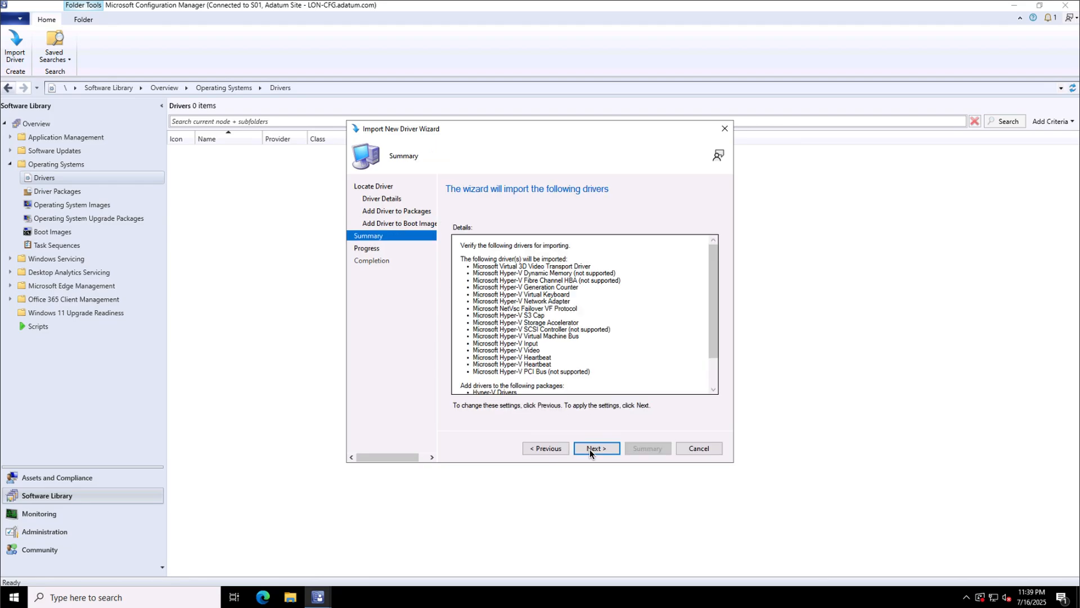
{"action": "left_click", "coordinate": [590, 449]}
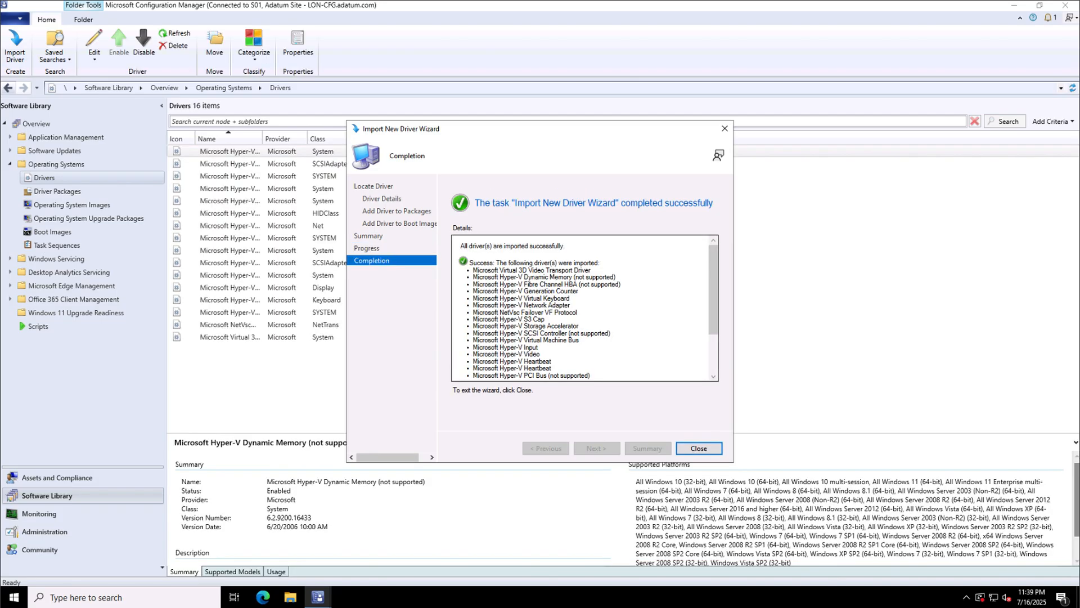
{"action": "left_click", "coordinate": [700, 447]}
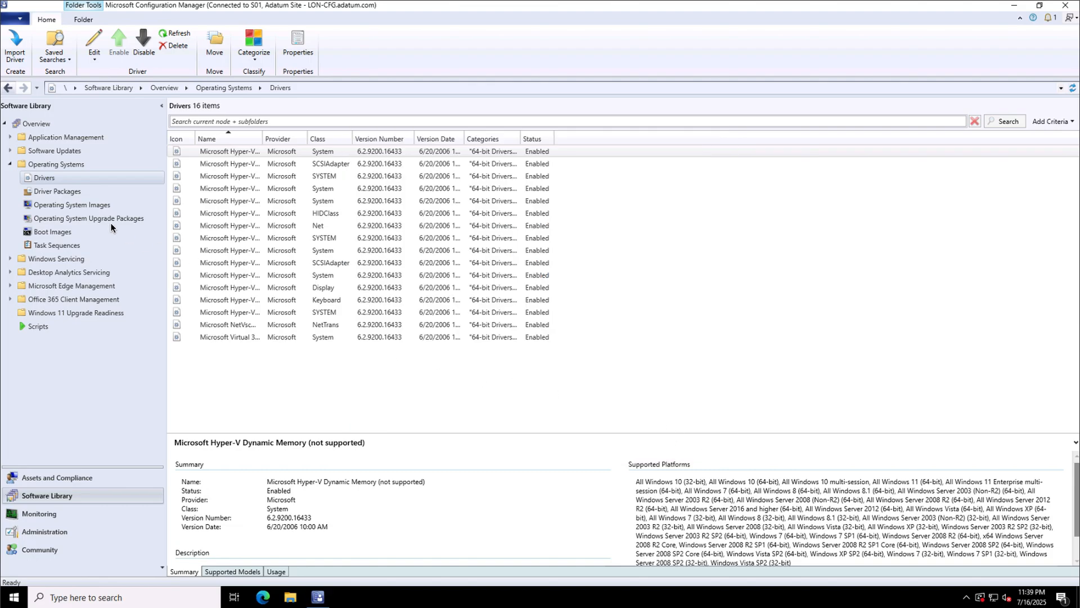
Select the Hyper-V Drivers package under Driver Packages and choose Distribute Content.
{"action": "left_click", "coordinate": [70, 194]}
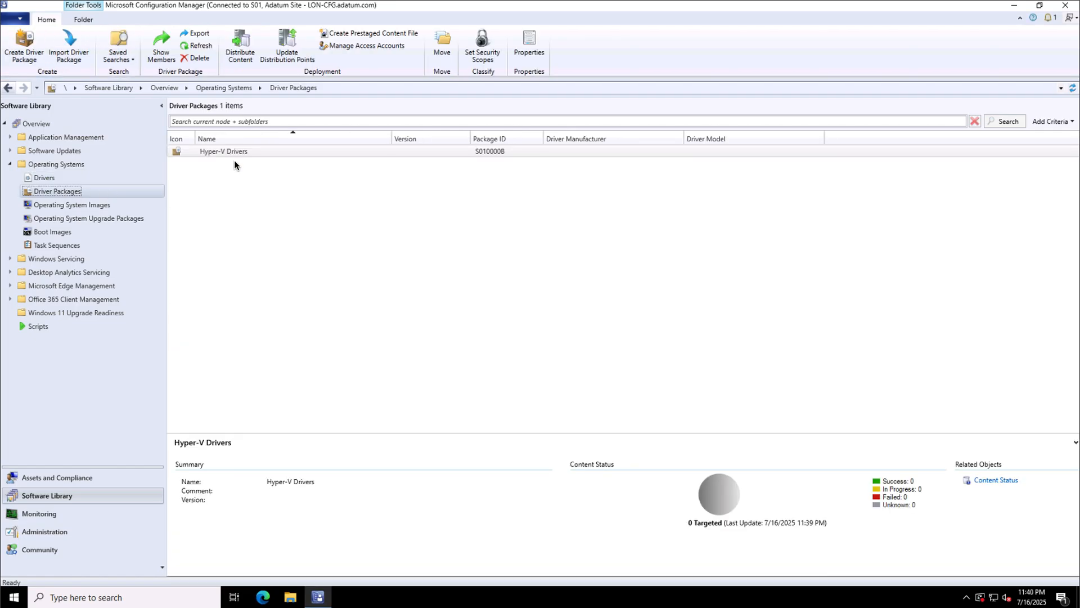
{"action": "left_click", "coordinate": [237, 155]}
{"action": "right_click", "coordinate": [261, 157]}
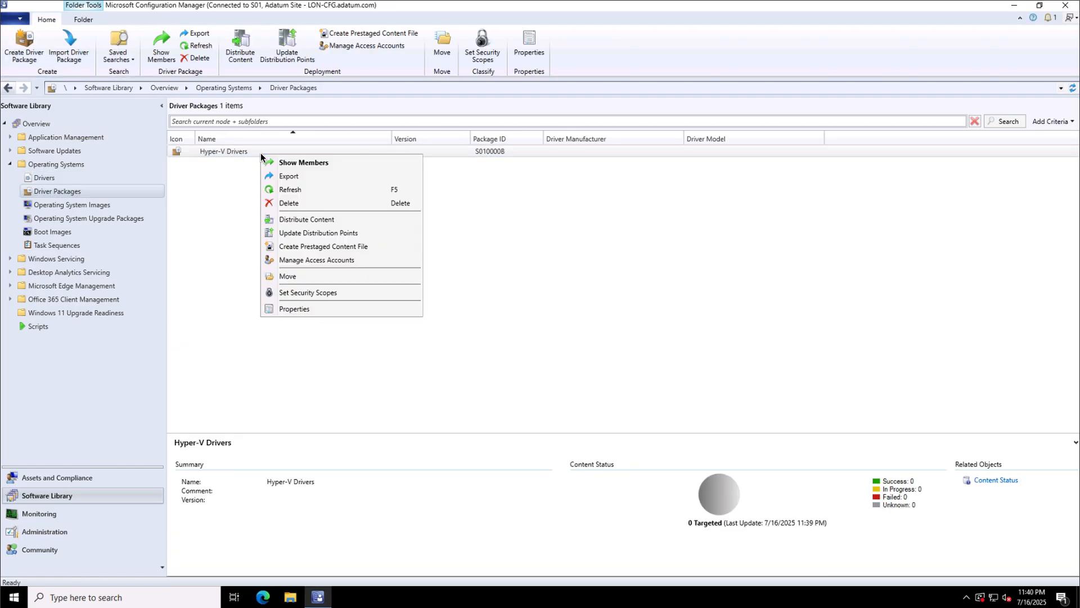
{"action": "left_click", "coordinate": [302, 221]}
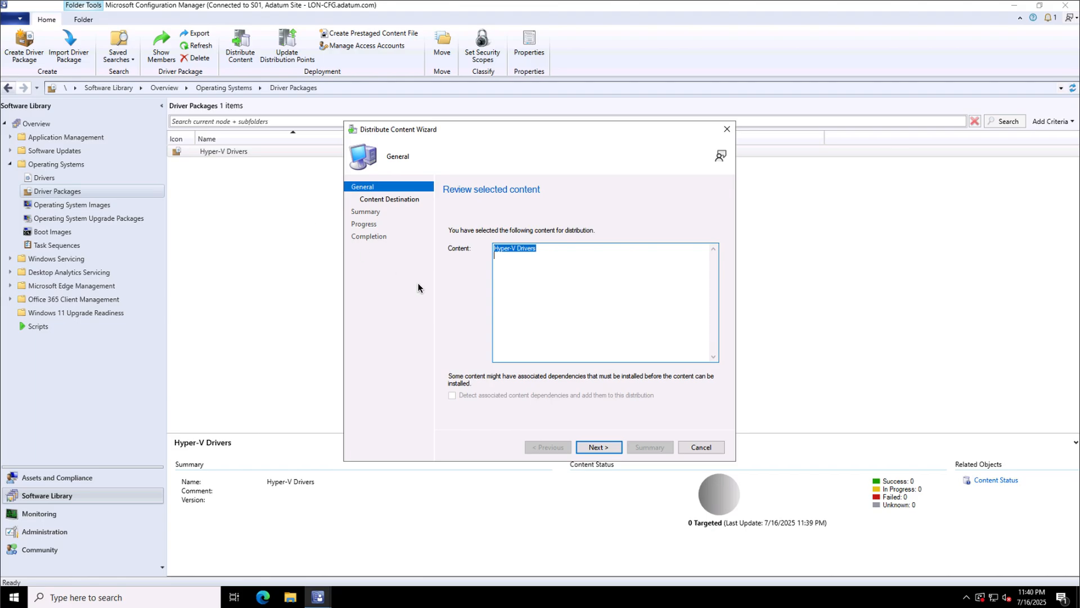
Distribute Hyper-V Drivers to LON-CFG.ADATUM.COM and refresh to show 1 targeted, 1 success.
{"action": "left_click", "coordinate": [591, 451]}
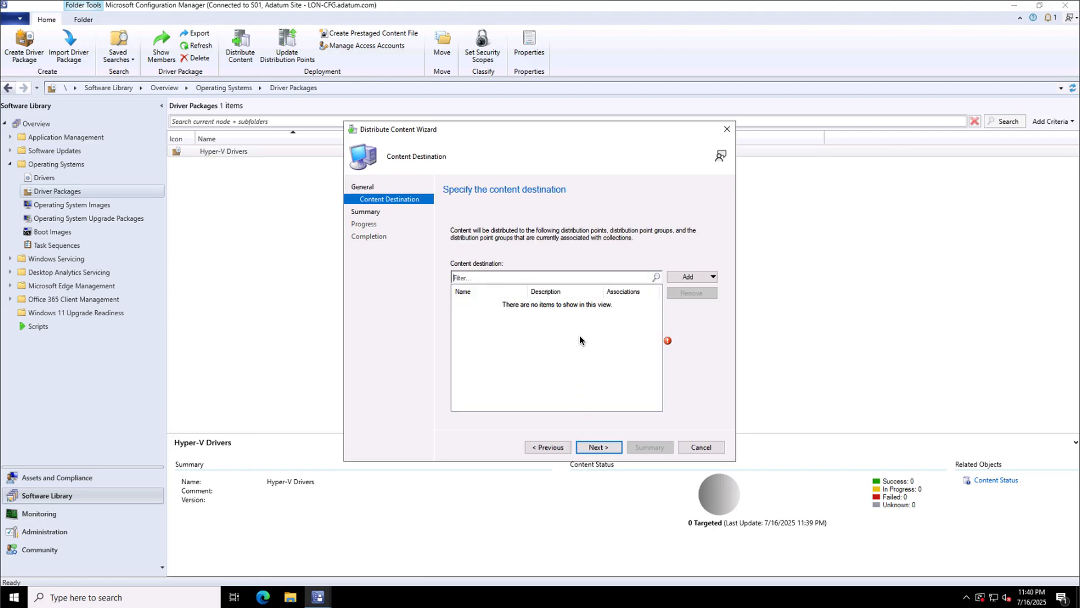
{"action": "left_click", "coordinate": [691, 279]}
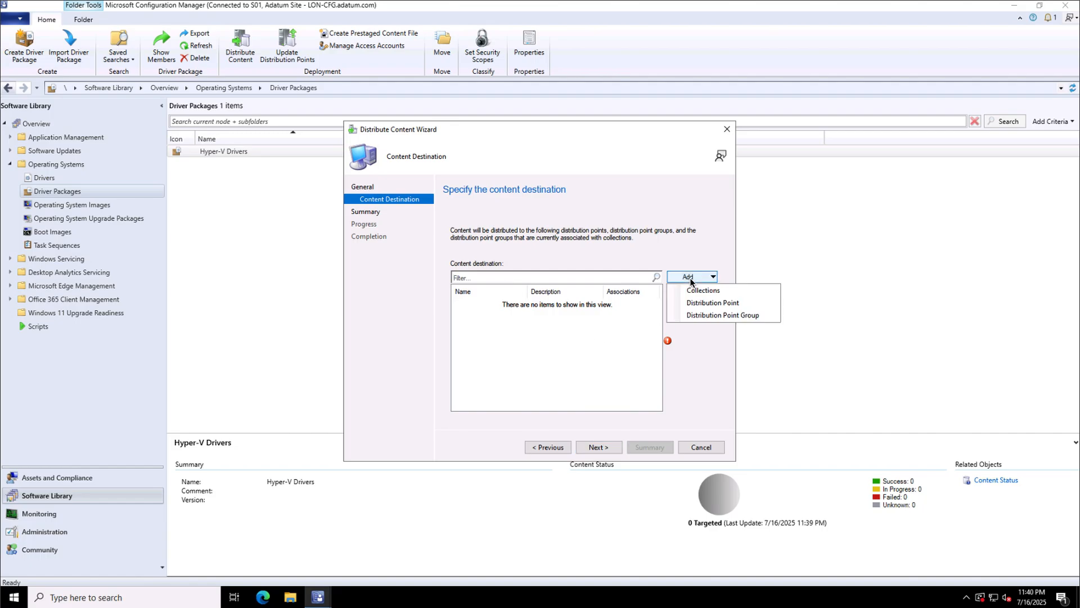
{"action": "left_click", "coordinate": [710, 302]}
{"action": "left_click", "coordinate": [391, 252]}
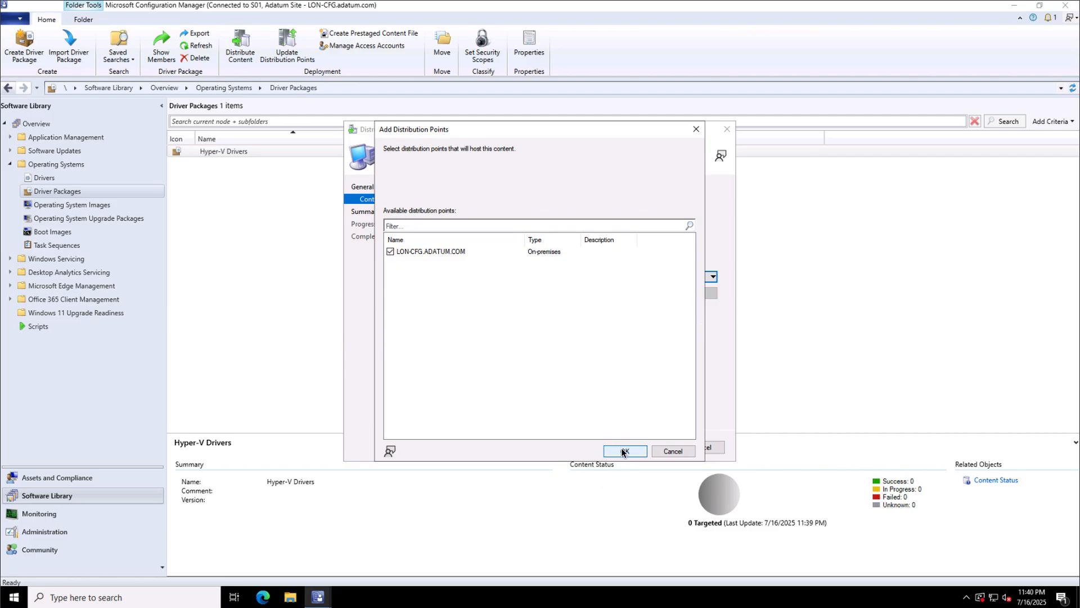
{"action": "left_click", "coordinate": [625, 450]}
{"action": "left_click", "coordinate": [600, 449]}
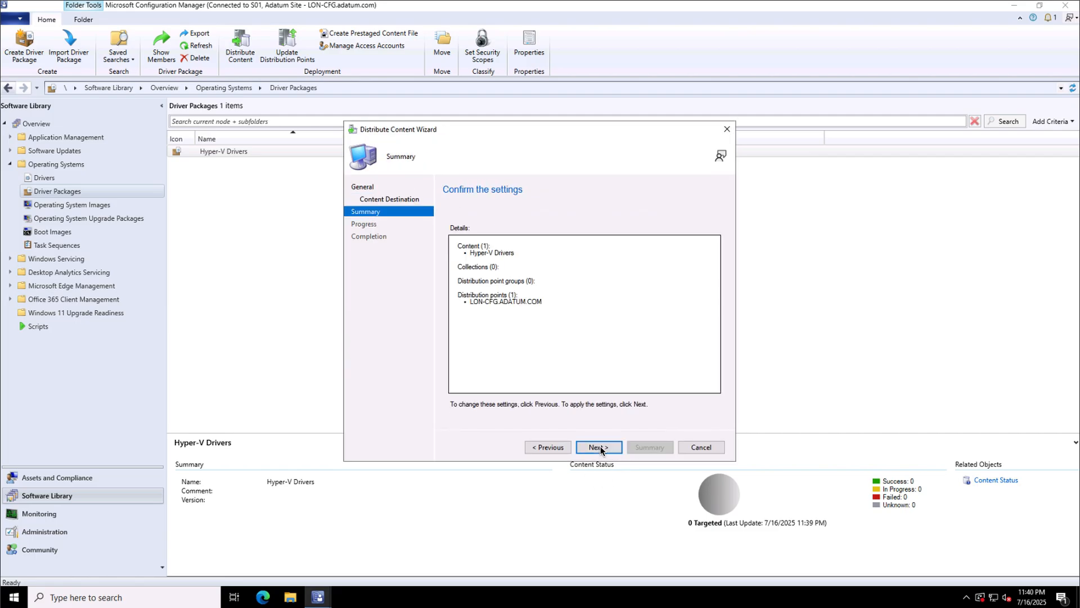
{"action": "left_click", "coordinate": [604, 449]}
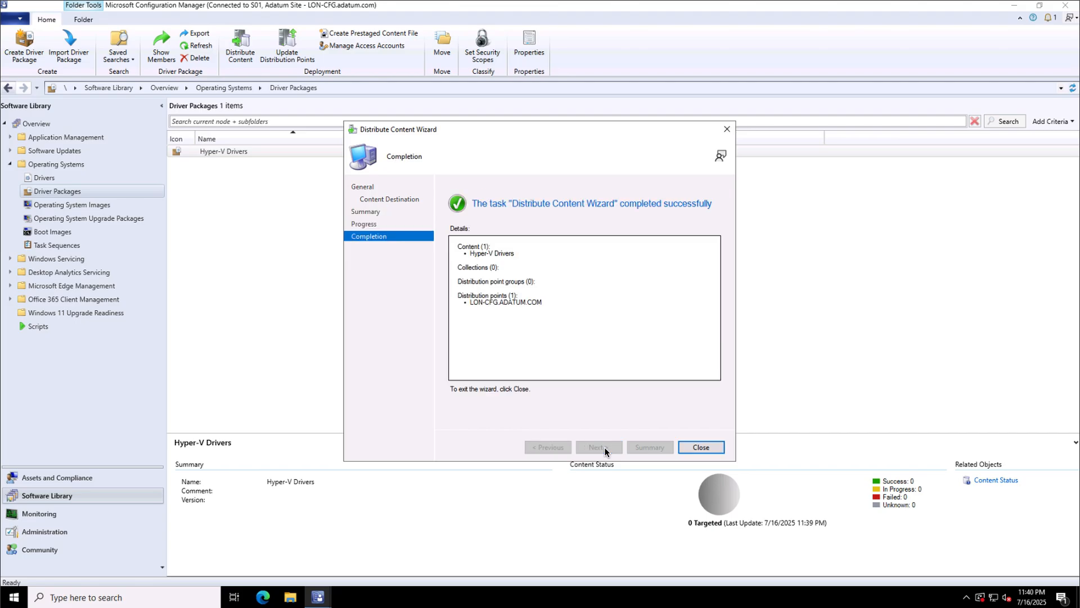
{"action": "left_click", "coordinate": [701, 447]}
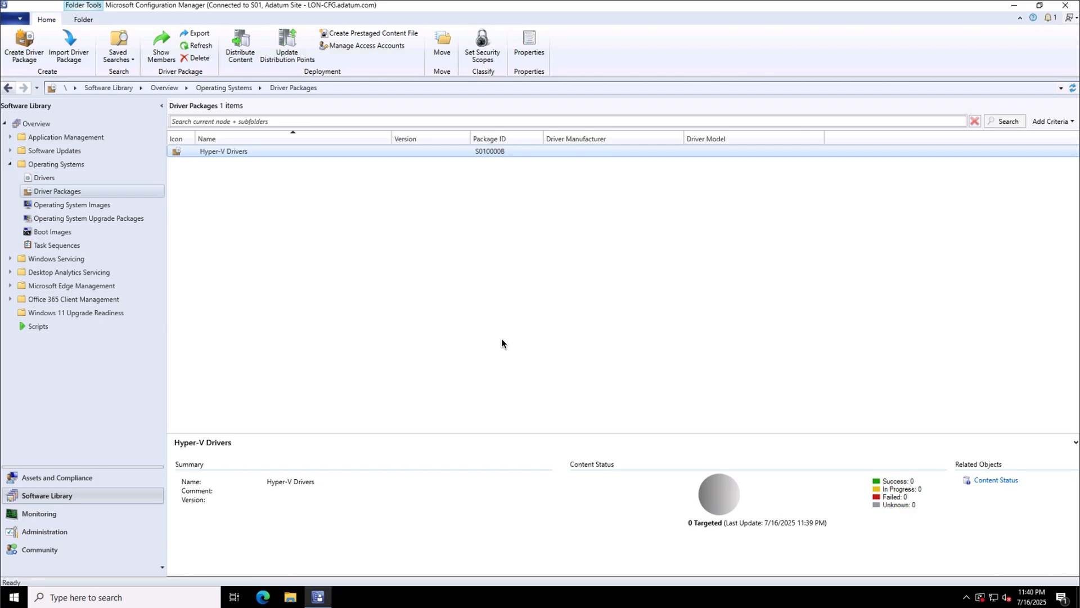
{"action": "key", "text": "F5"}
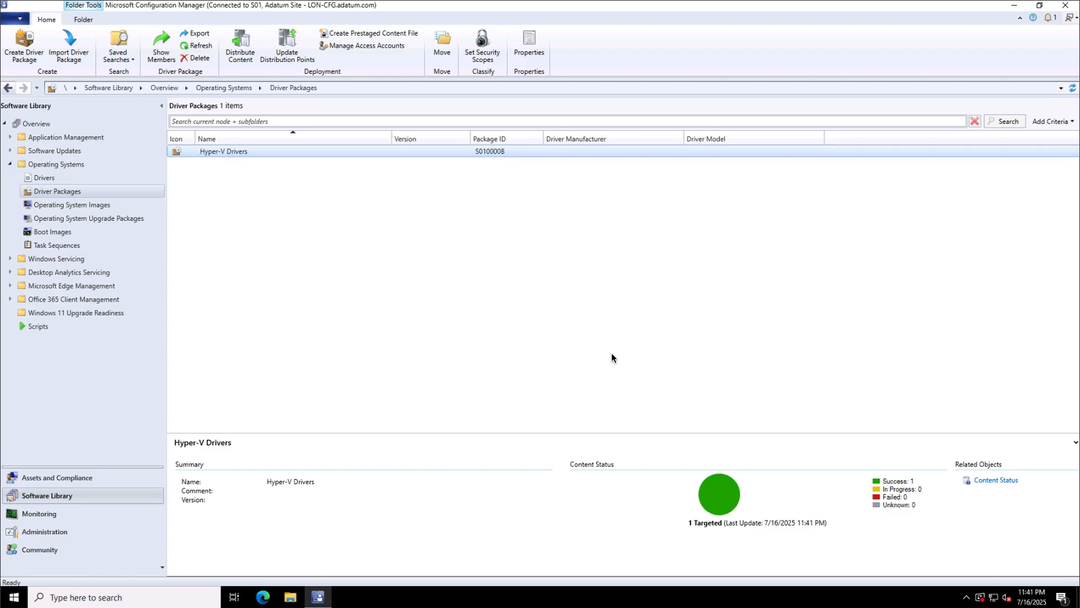
Open the Properties of Boot image (x64) from the Boot Images list.
{"action": "left_click", "coordinate": [45, 231]}
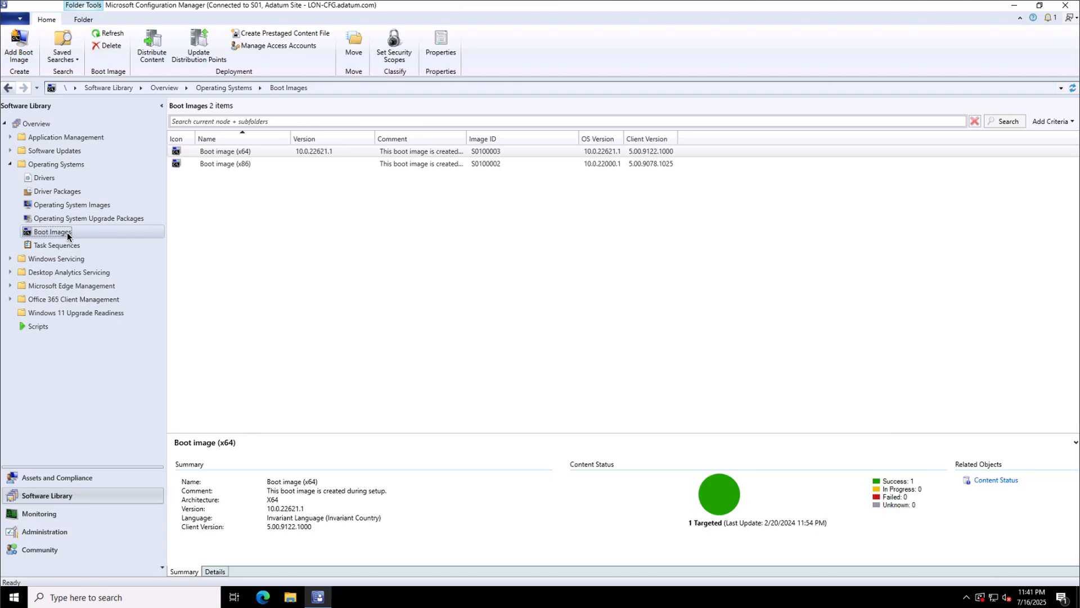
{"action": "right_click", "coordinate": [68, 236]}
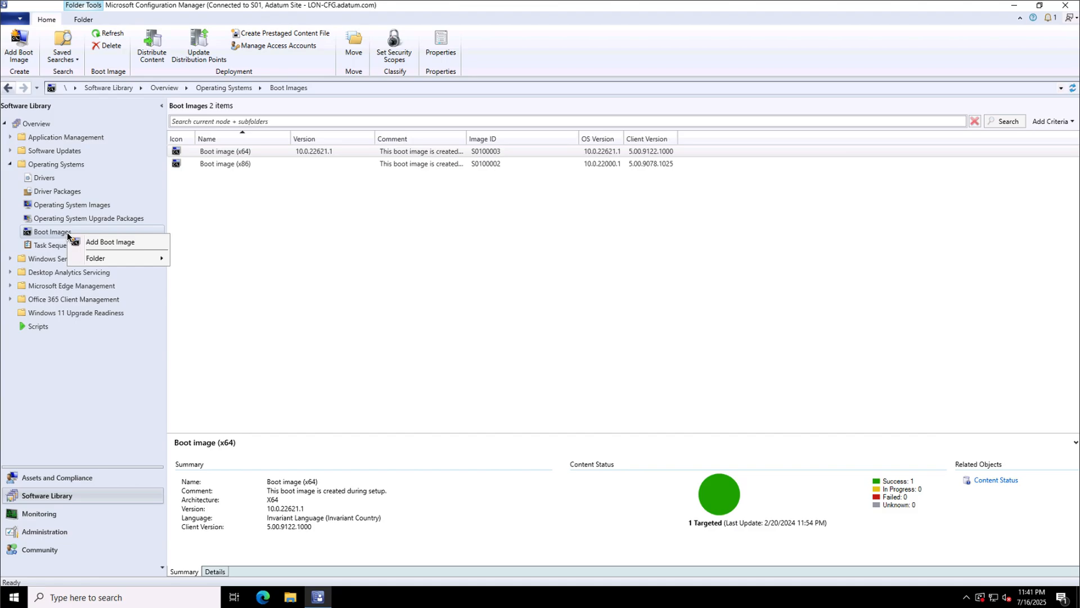
{"action": "left_click", "coordinate": [241, 151]}
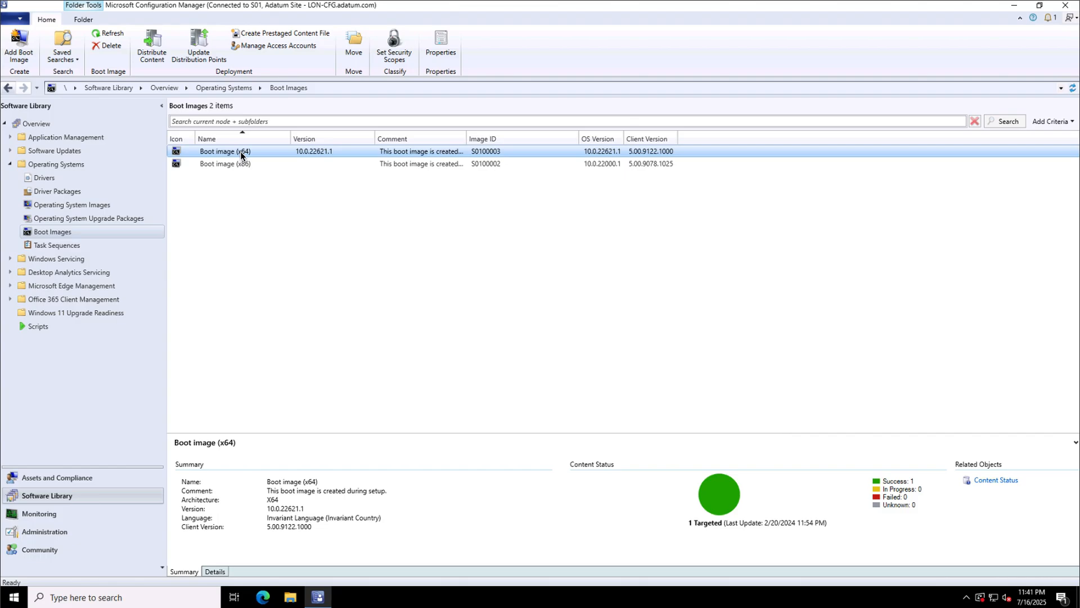
{"action": "right_click", "coordinate": [241, 151]}
{"action": "left_click", "coordinate": [275, 281]}
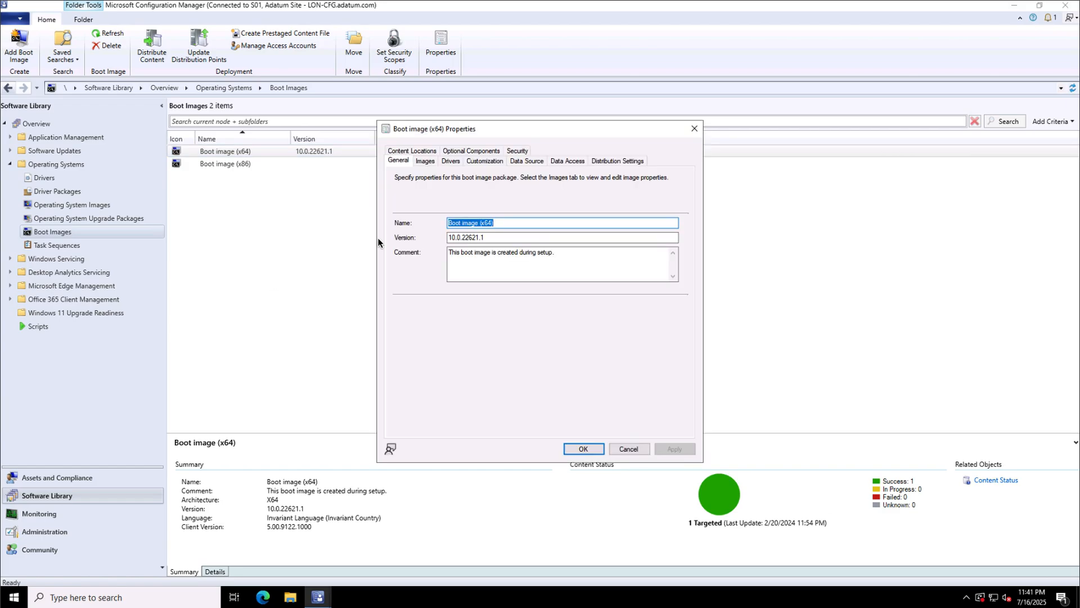
Enable command support and add WinPE-PowerShell plus its WinPE-NetFx dependency to Boot image (x64).
{"action": "left_click", "coordinate": [484, 161]}
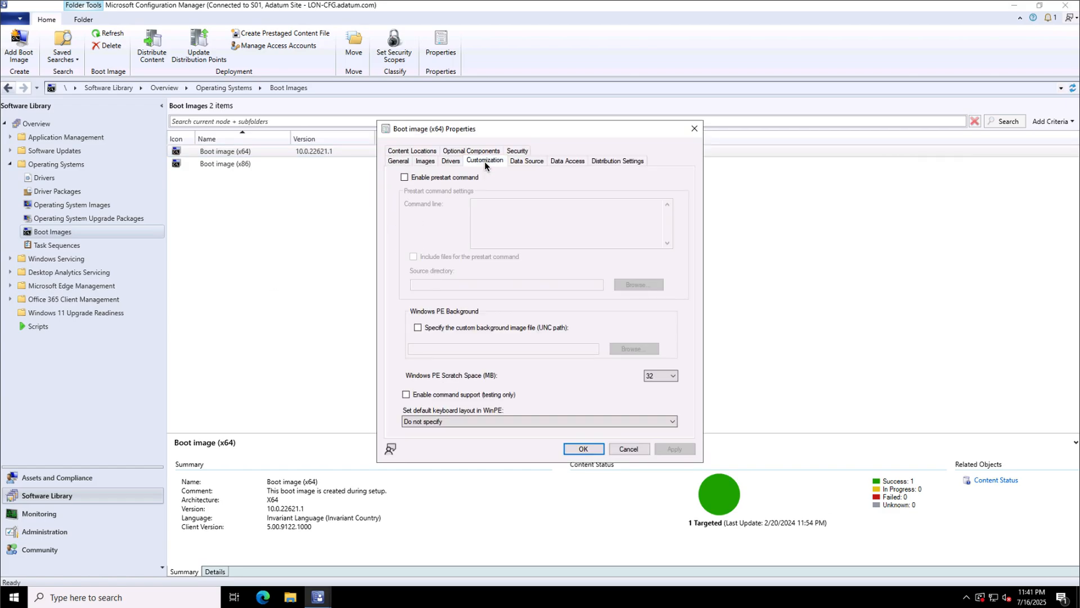
{"action": "left_click", "coordinate": [446, 395]}
{"action": "left_click", "coordinate": [463, 151]}
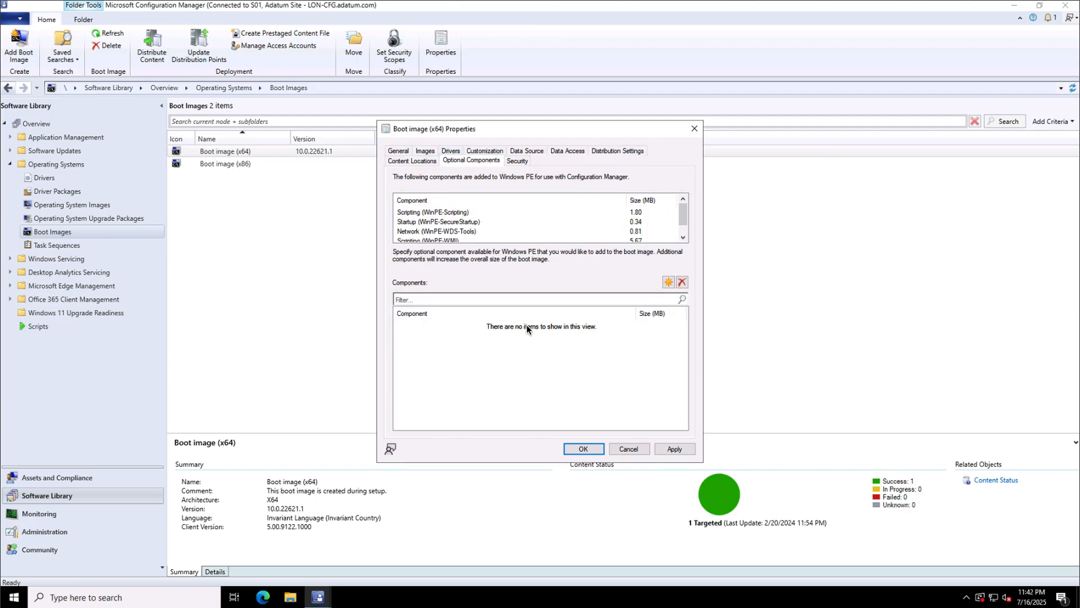
{"action": "left_click", "coordinate": [668, 282]}
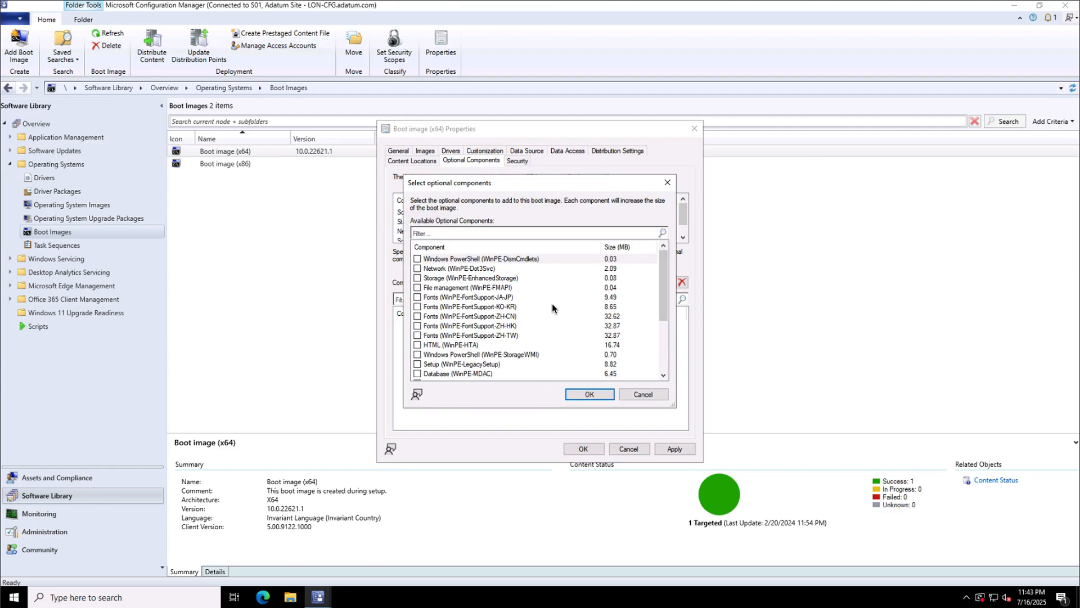
{"action": "scroll", "coordinate": [549, 326], "scroll_direction": "down", "scroll_amount": 3}
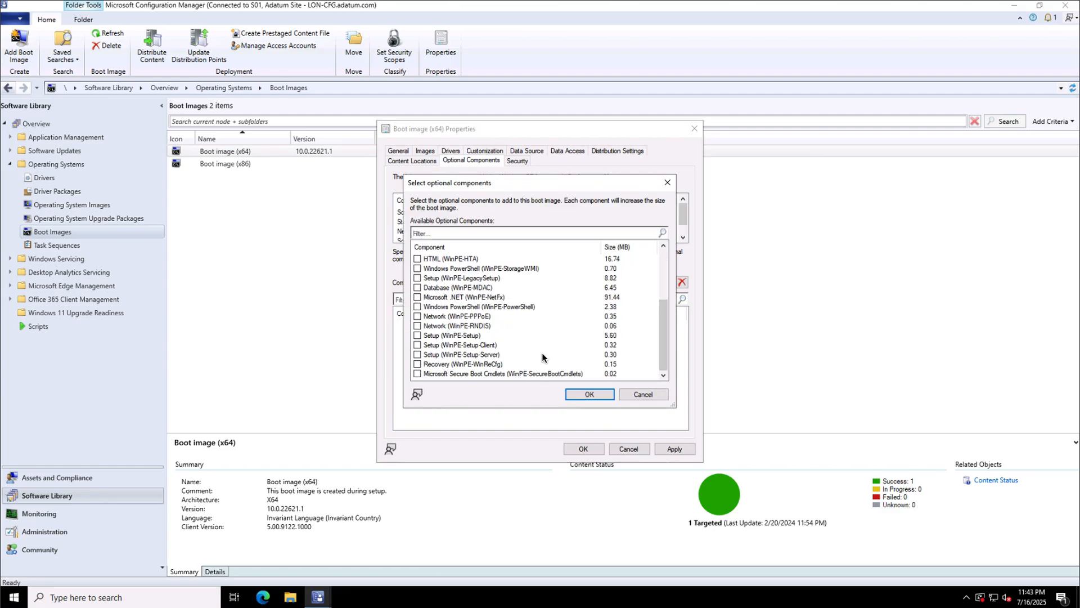
{"action": "left_click", "coordinate": [518, 306]}
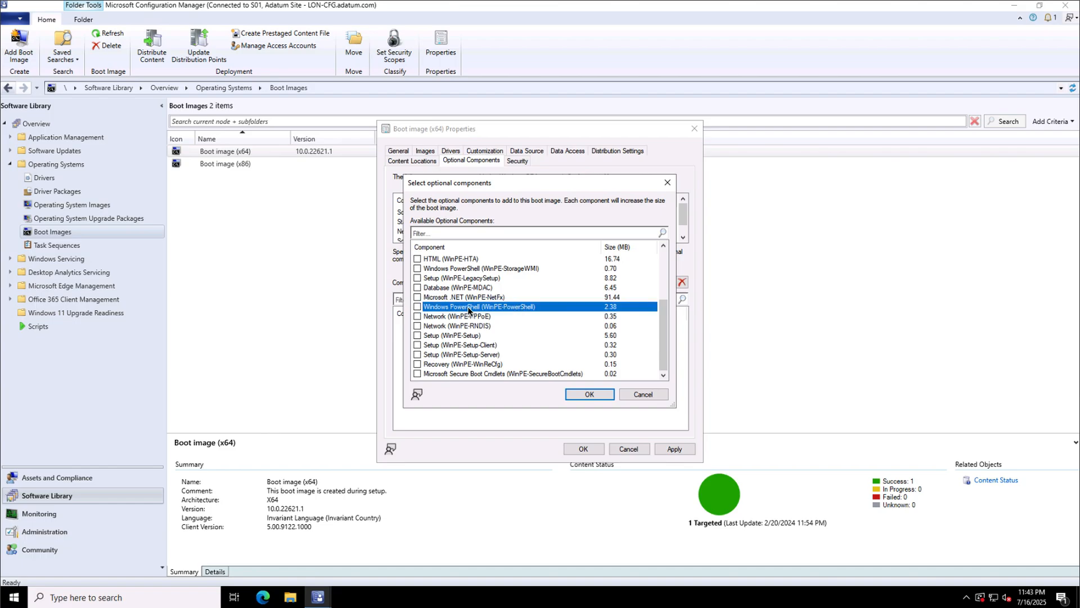
{"action": "left_click", "coordinate": [417, 307]}
{"action": "left_click", "coordinate": [583, 362]}
{"action": "left_click", "coordinate": [586, 393]}
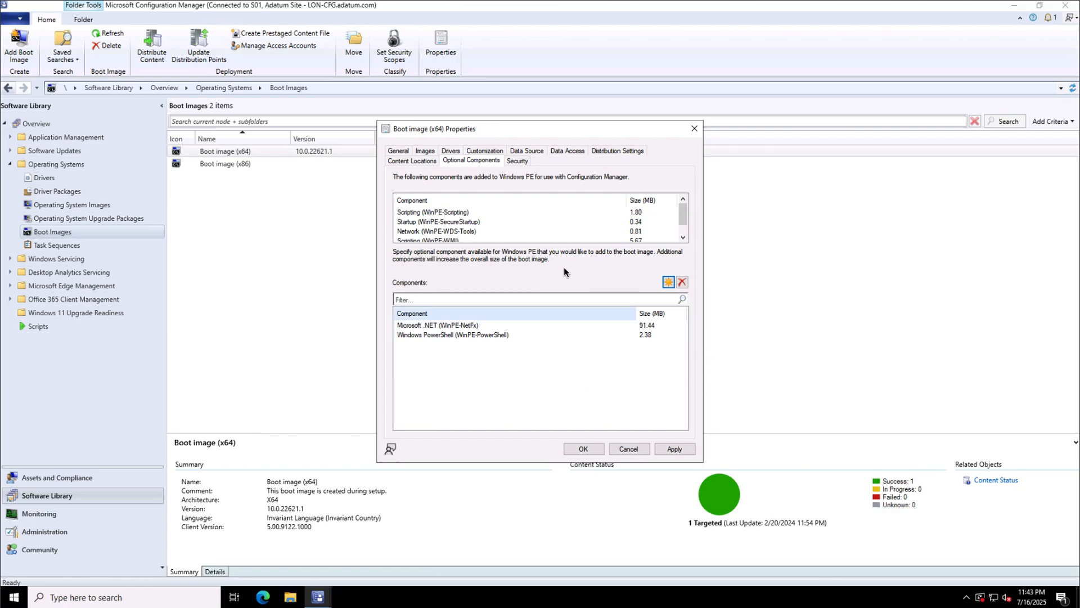
{"action": "left_click", "coordinate": [451, 151]}
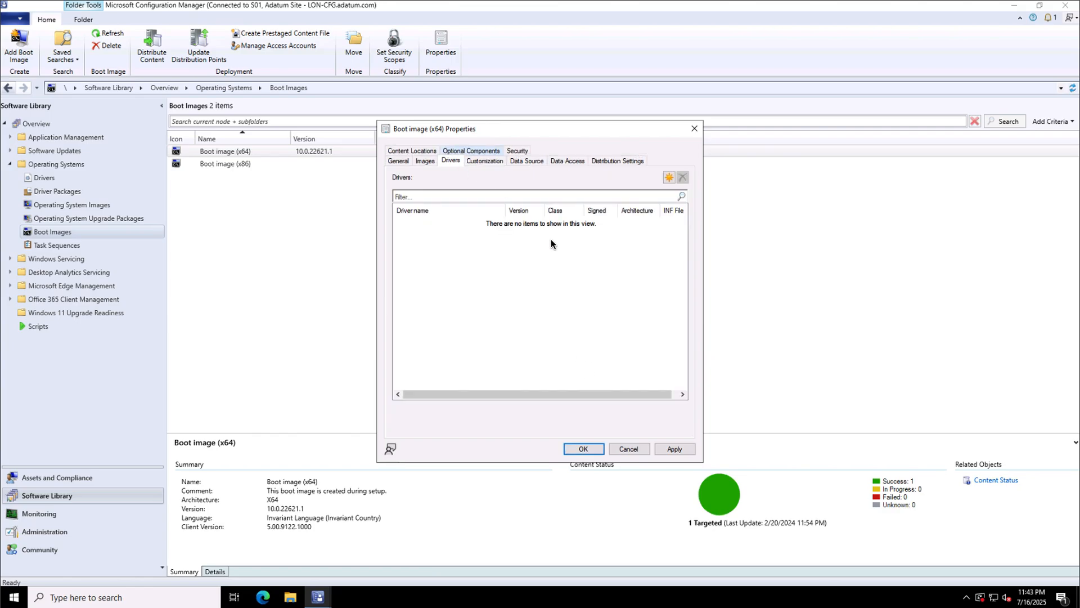
Add the Microsoft Hyper-V Network Adapter driver to the boot image's Drivers list.
{"action": "left_click", "coordinate": [669, 178]}
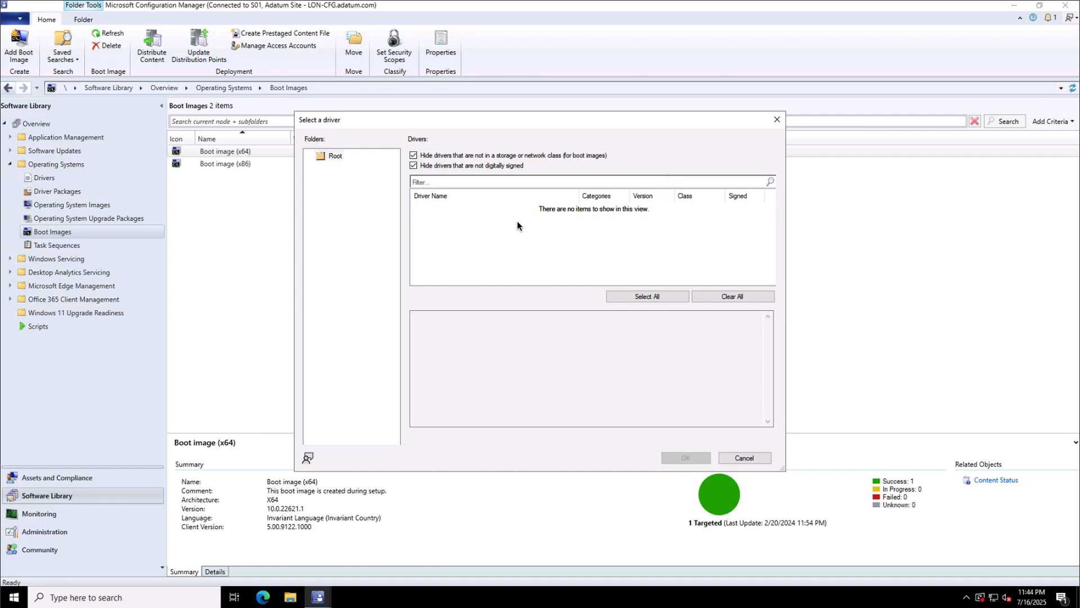
{"action": "left_click", "coordinate": [414, 165]}
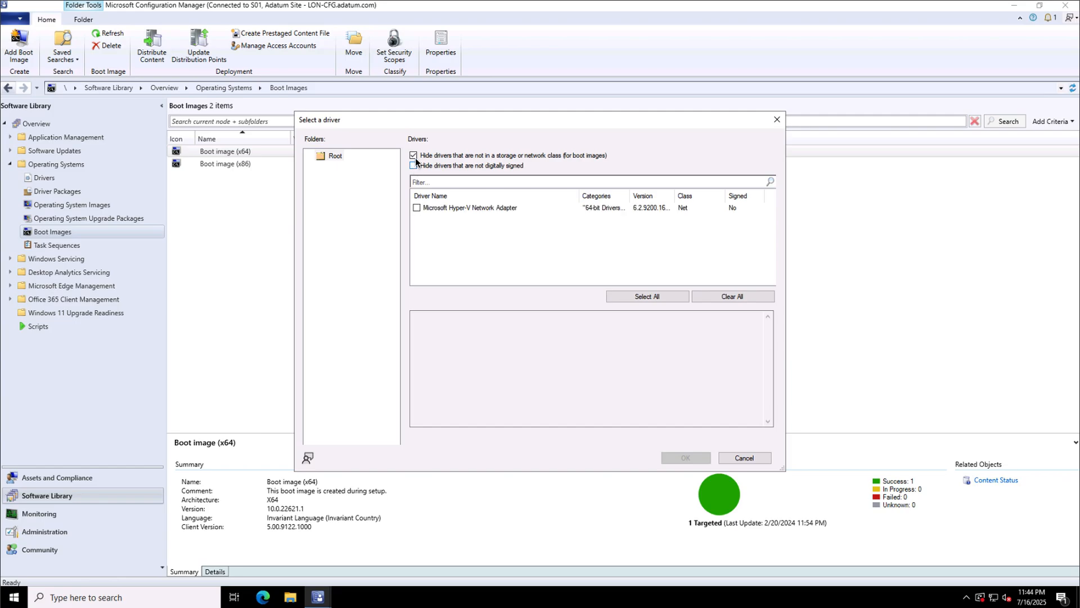
{"action": "left_click", "coordinate": [413, 156]}
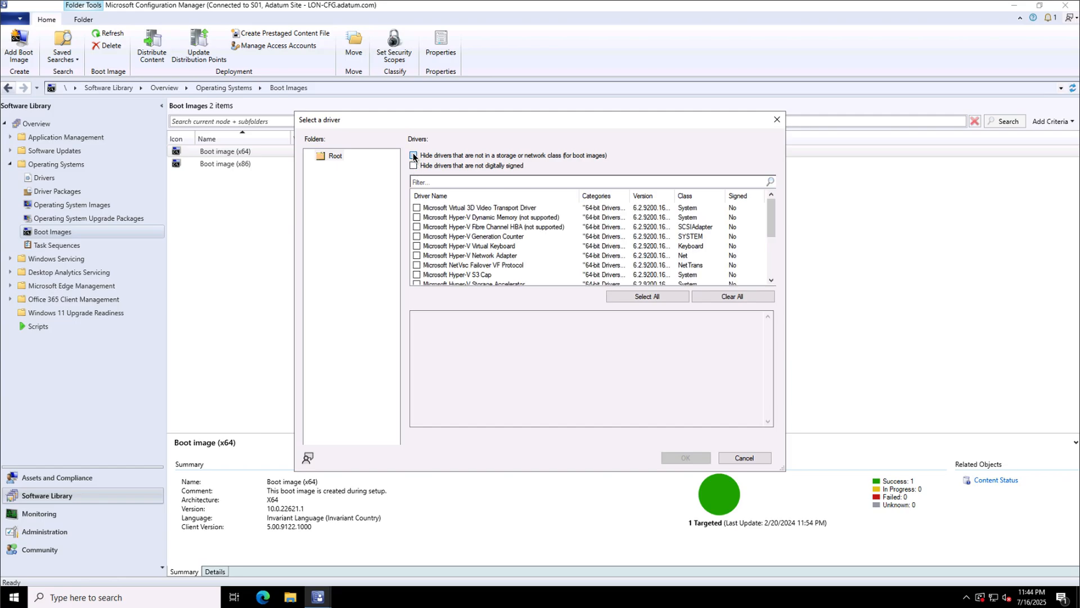
{"action": "left_click", "coordinate": [413, 156]}
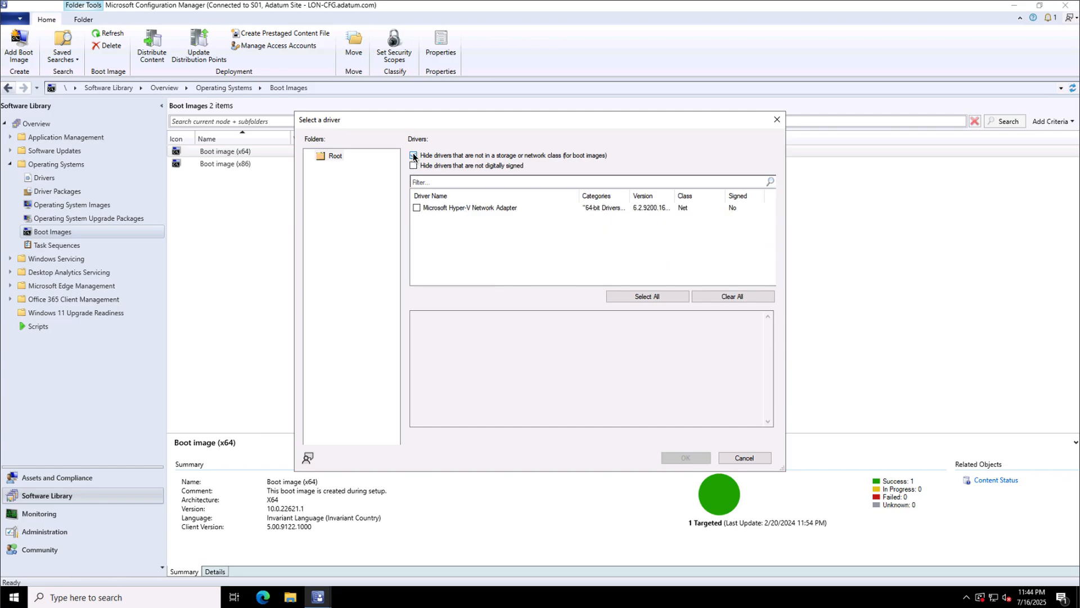
{"action": "left_click", "coordinate": [472, 208]}
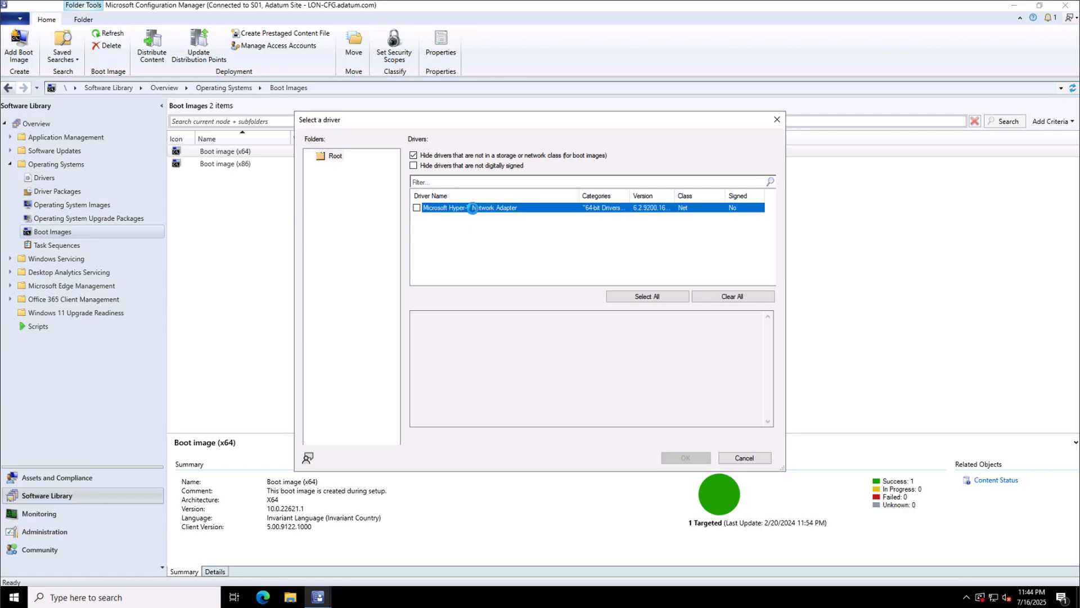
{"action": "left_click", "coordinate": [417, 208]}
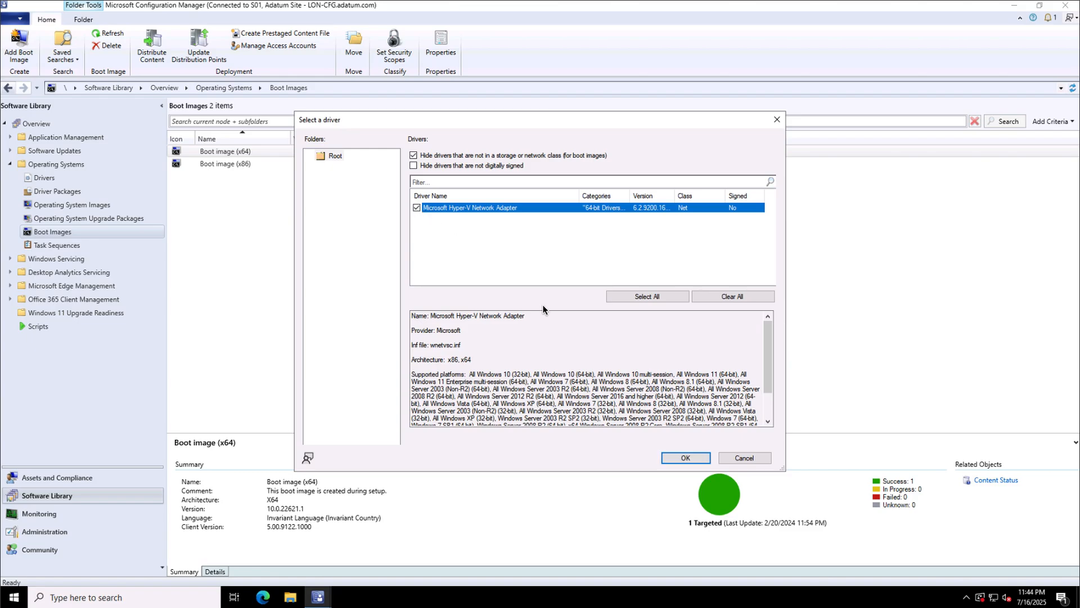
{"action": "left_click", "coordinate": [675, 458]}
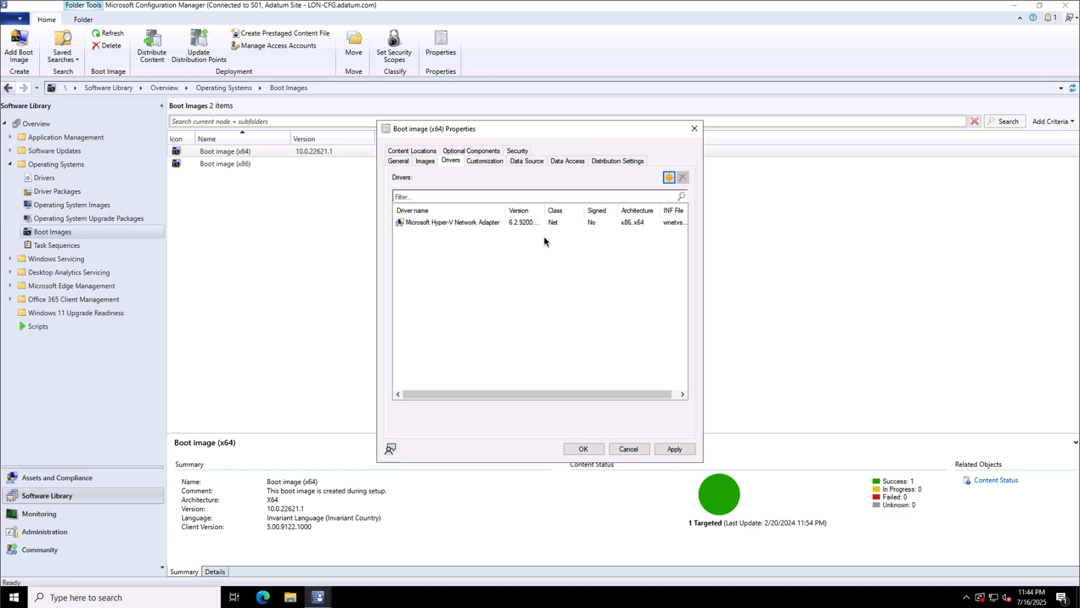
Review the General and Distribution Settings tabs, then apply the Boot image (x64) changes.
{"action": "left_click", "coordinate": [398, 161]}
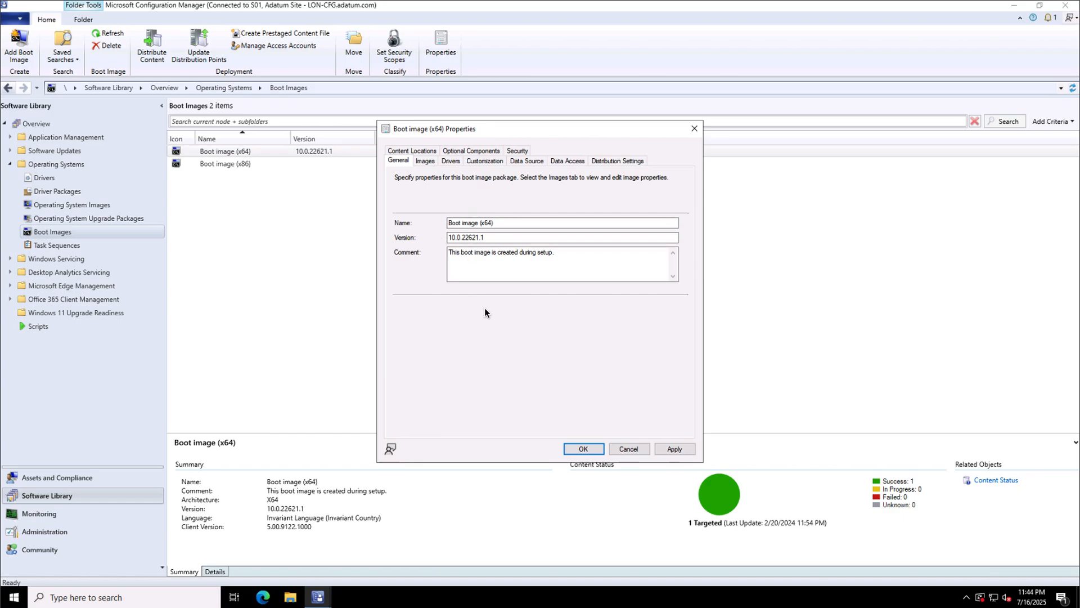
{"action": "left_click", "coordinate": [618, 160]}
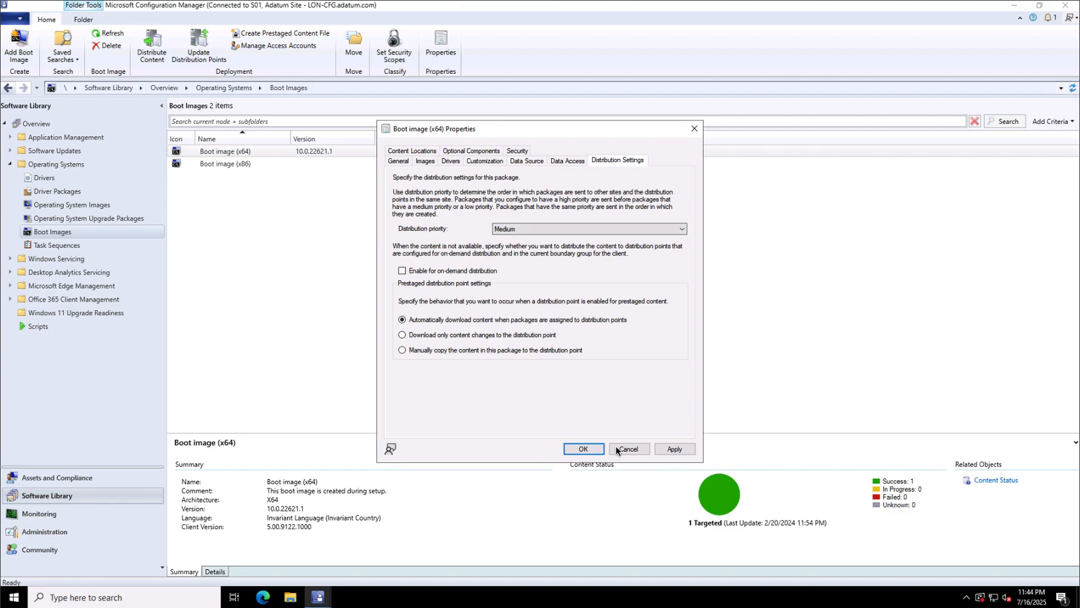
{"action": "left_click", "coordinate": [675, 449]}
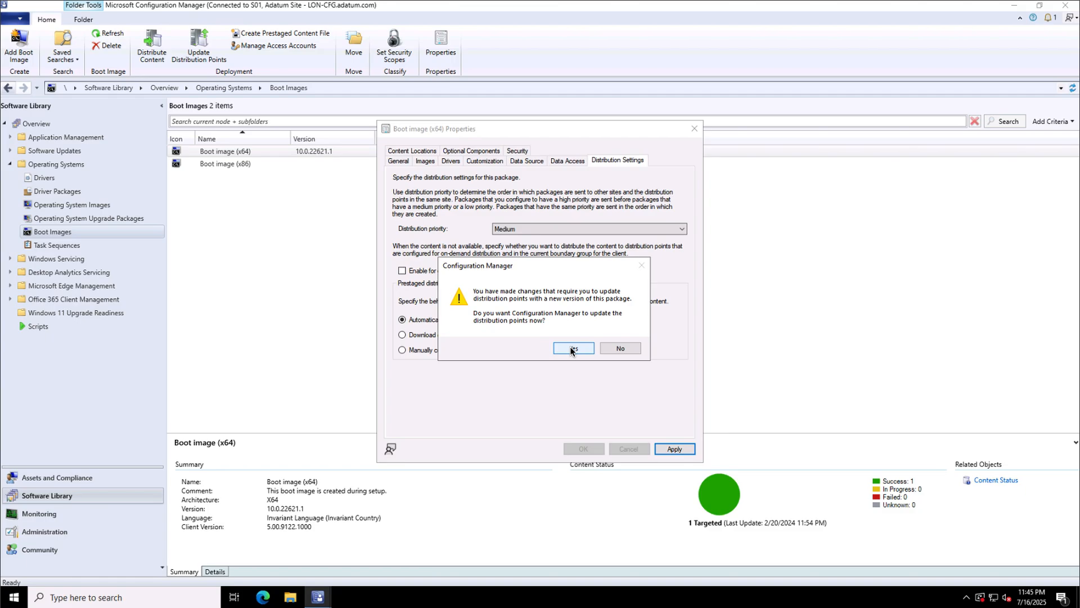
Accept updating distribution points and run the Update Distribution Points Wizard to successful completion.
{"action": "left_click", "coordinate": [572, 348]}
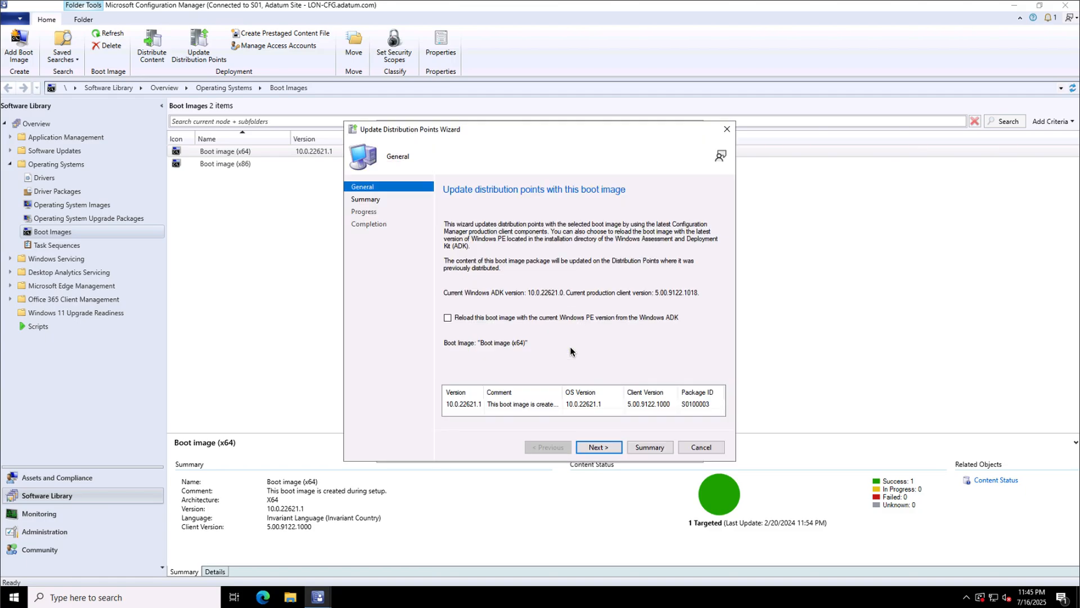
{"action": "left_click", "coordinate": [594, 448]}
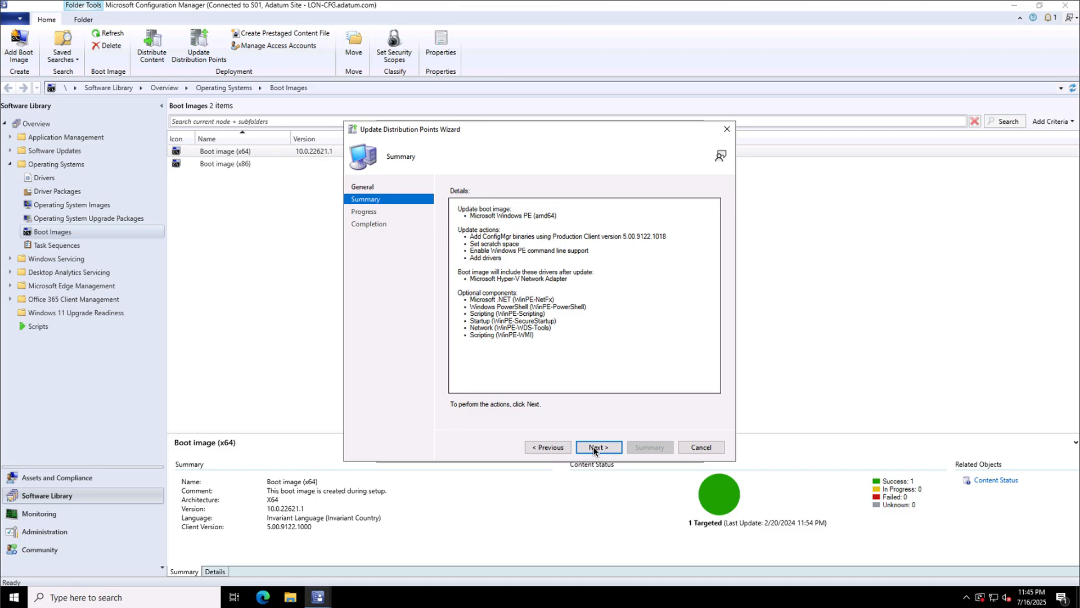
{"action": "left_click", "coordinate": [594, 447]}
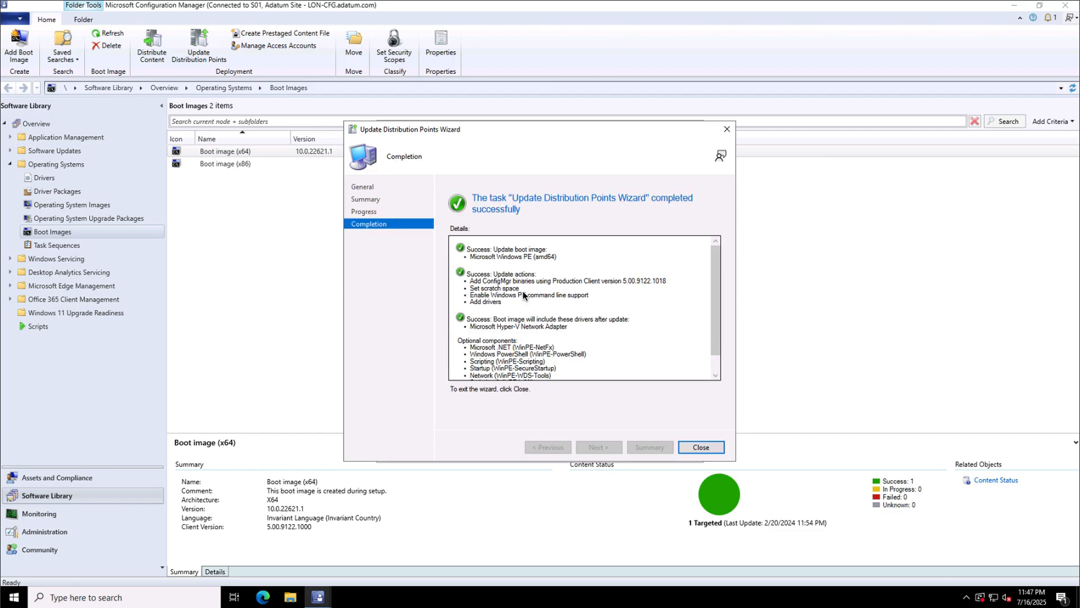
{"action": "left_click", "coordinate": [698, 449]}
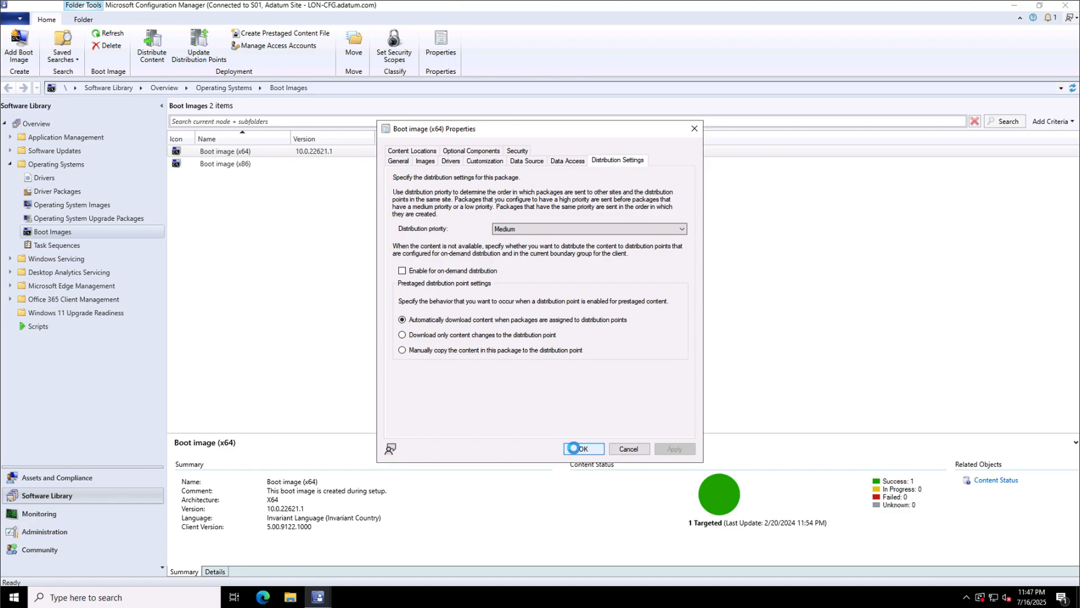
Close Boot image (x64) Properties, then start and abandon distributing its content.
{"action": "left_click", "coordinate": [574, 449]}
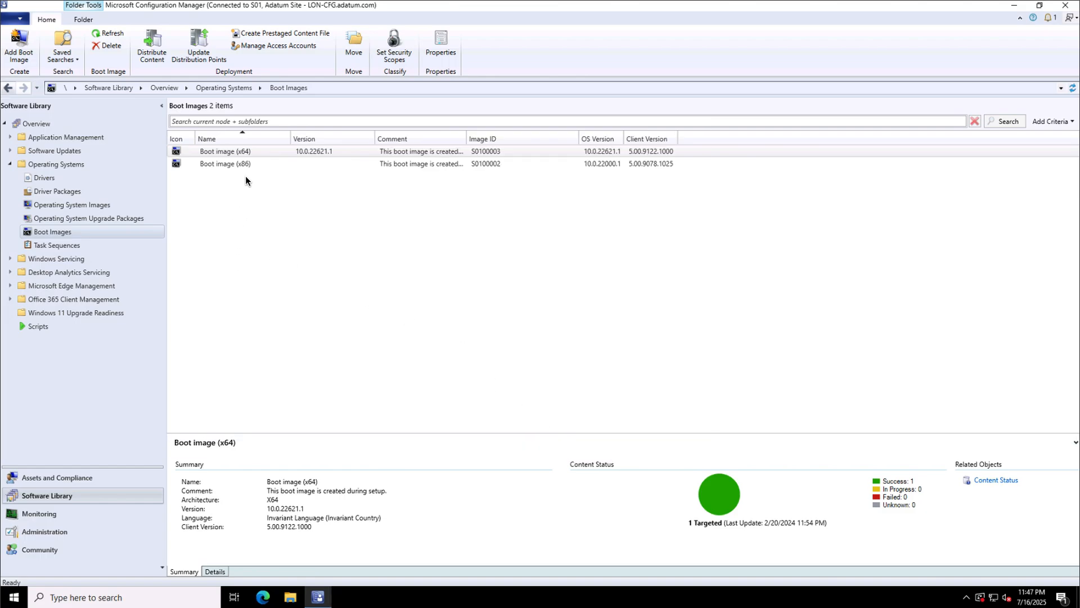
{"action": "right_click", "coordinate": [223, 153]}
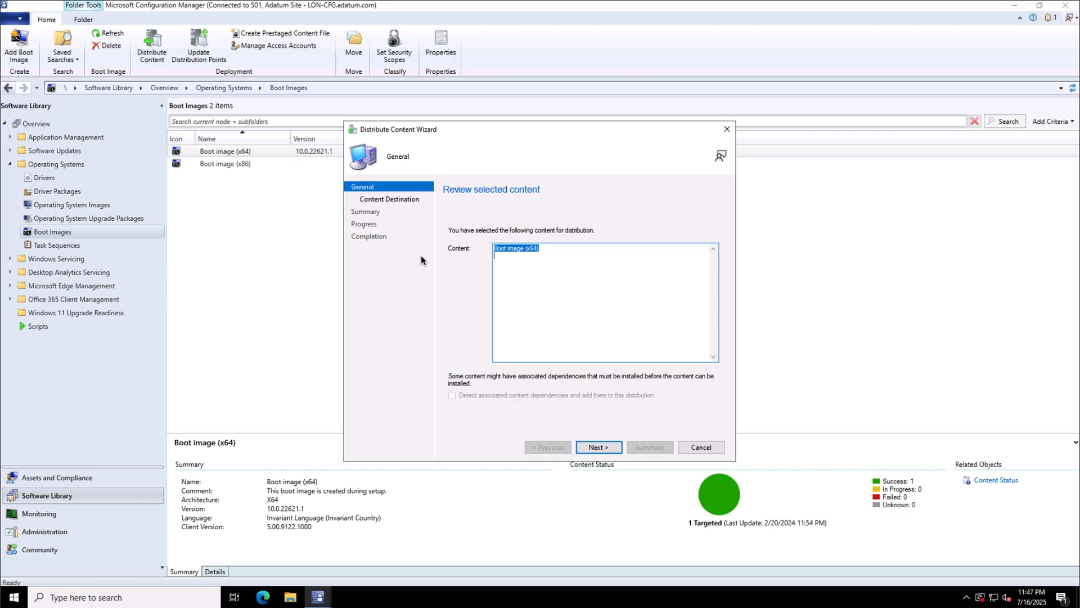
{"action": "left_click", "coordinate": [592, 448]}
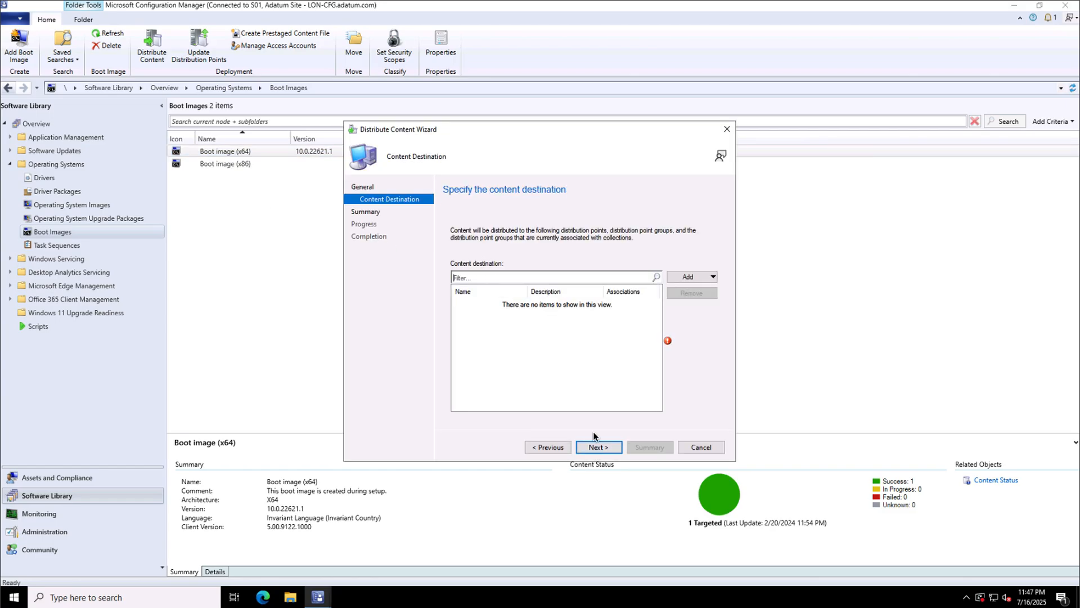
{"action": "left_click", "coordinate": [679, 276]}
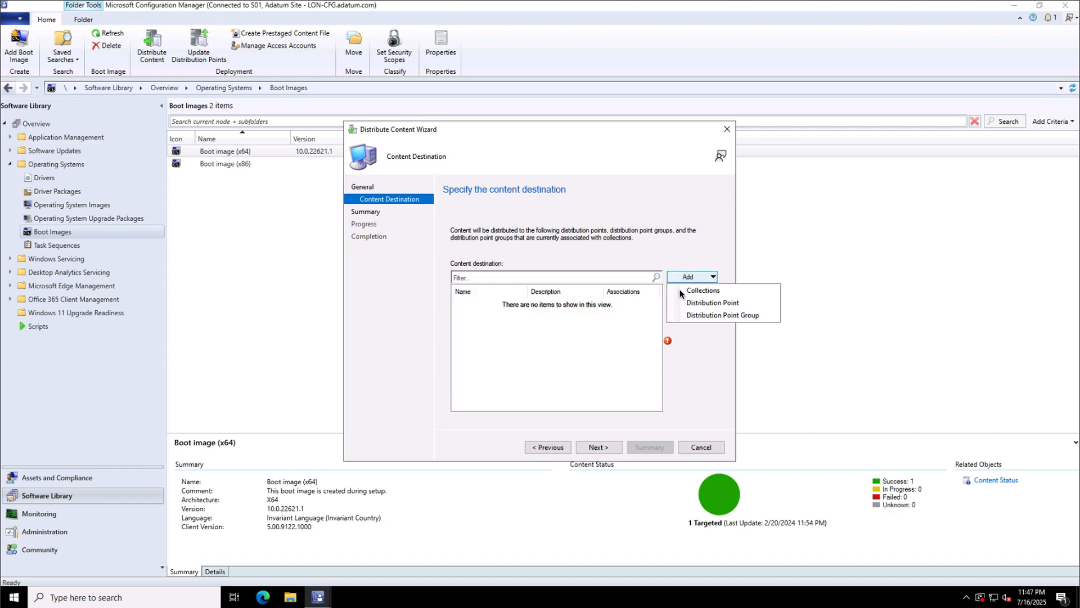
{"action": "left_click", "coordinate": [695, 305]}
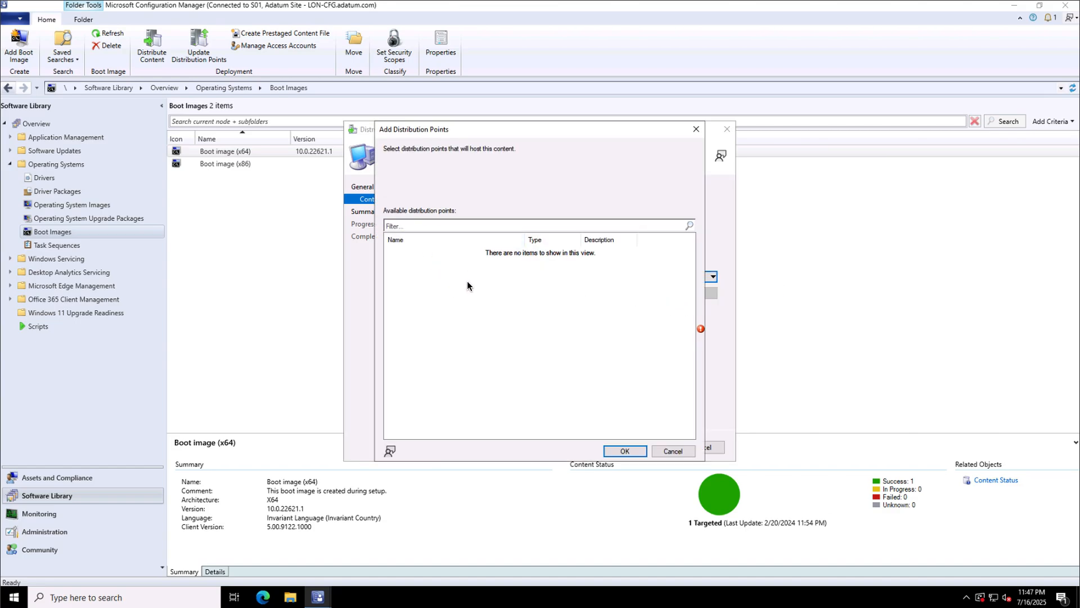
{"action": "left_click", "coordinate": [688, 448]}
{"action": "left_click", "coordinate": [689, 447]}
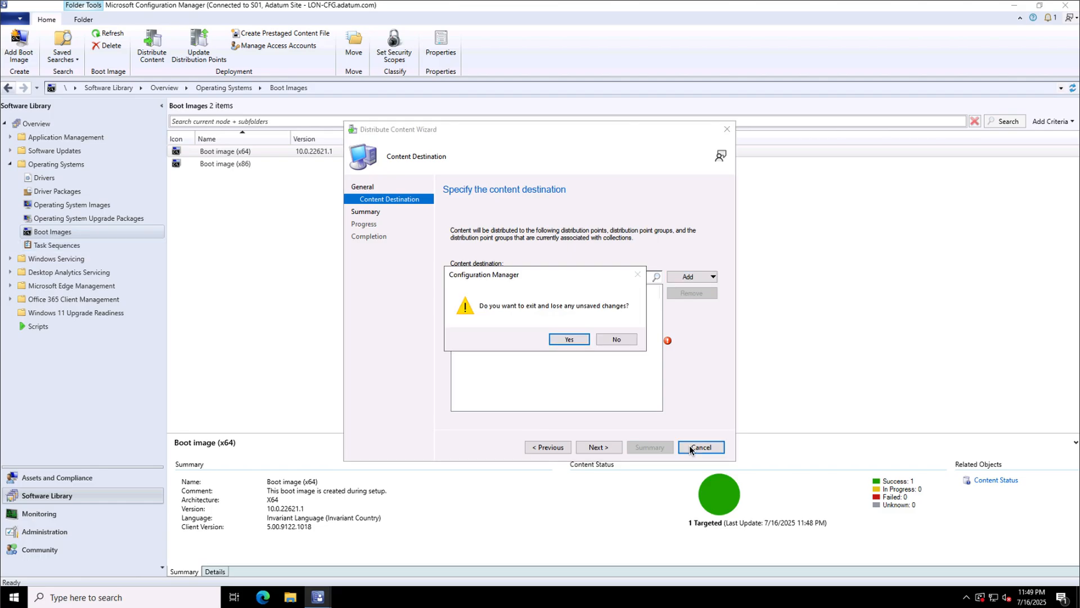
{"action": "left_click", "coordinate": [569, 340]}
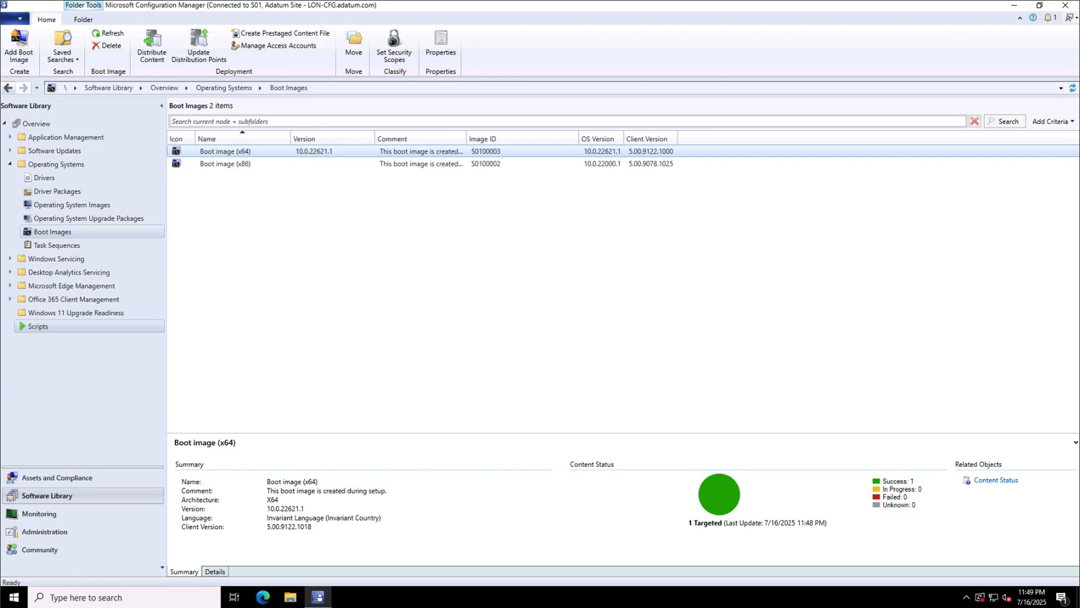
Launch the Add Operating System Image wizard from the Operating System Images node.
{"action": "left_click", "coordinate": [56, 164]}
{"action": "left_click", "coordinate": [72, 205]}
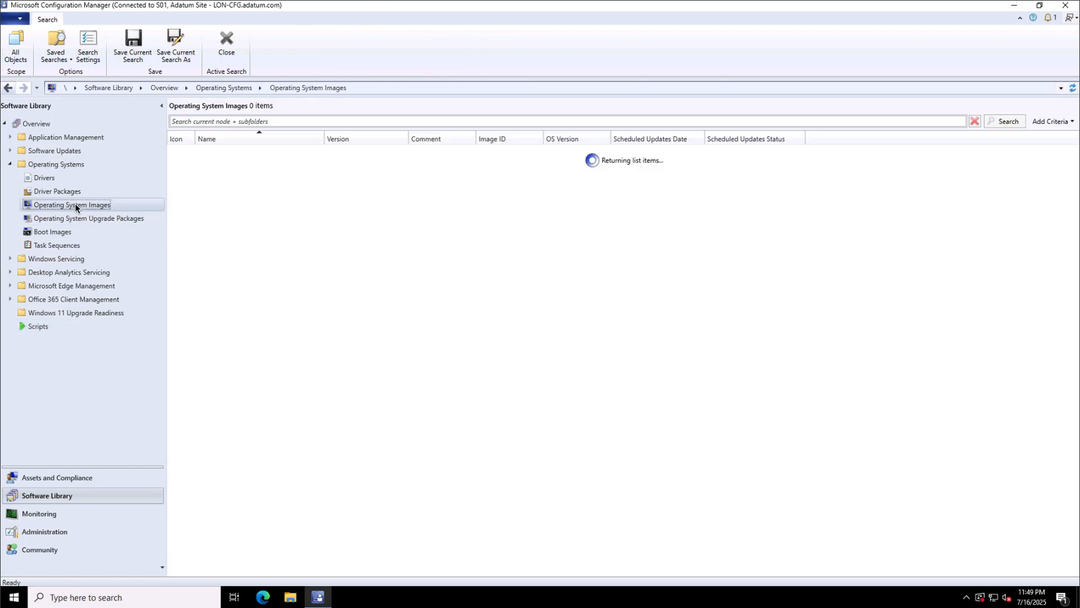
{"action": "right_click", "coordinate": [104, 207]}
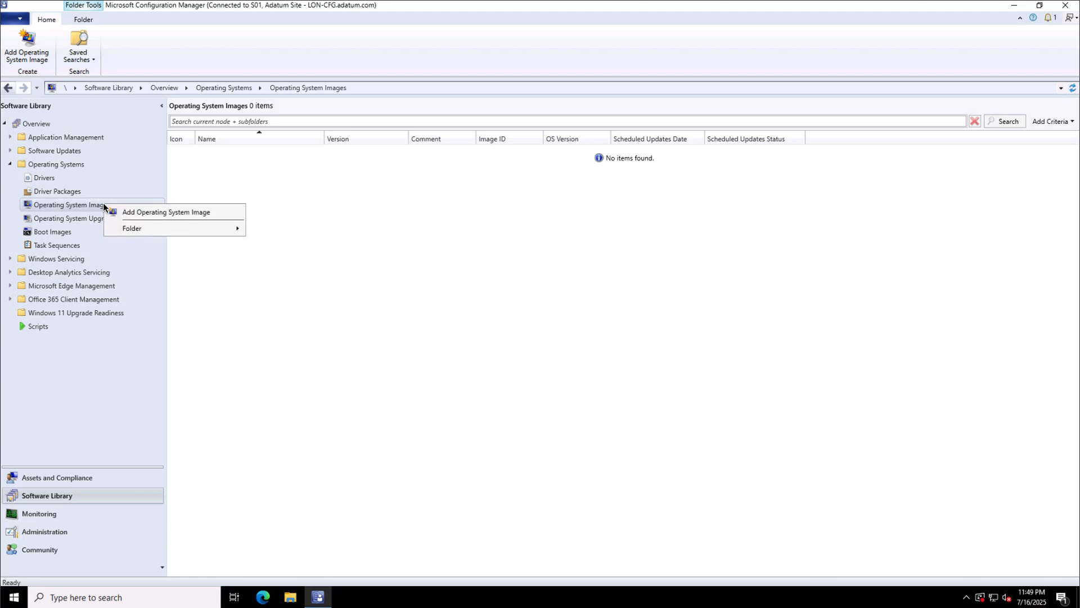
{"action": "left_click", "coordinate": [171, 211]}
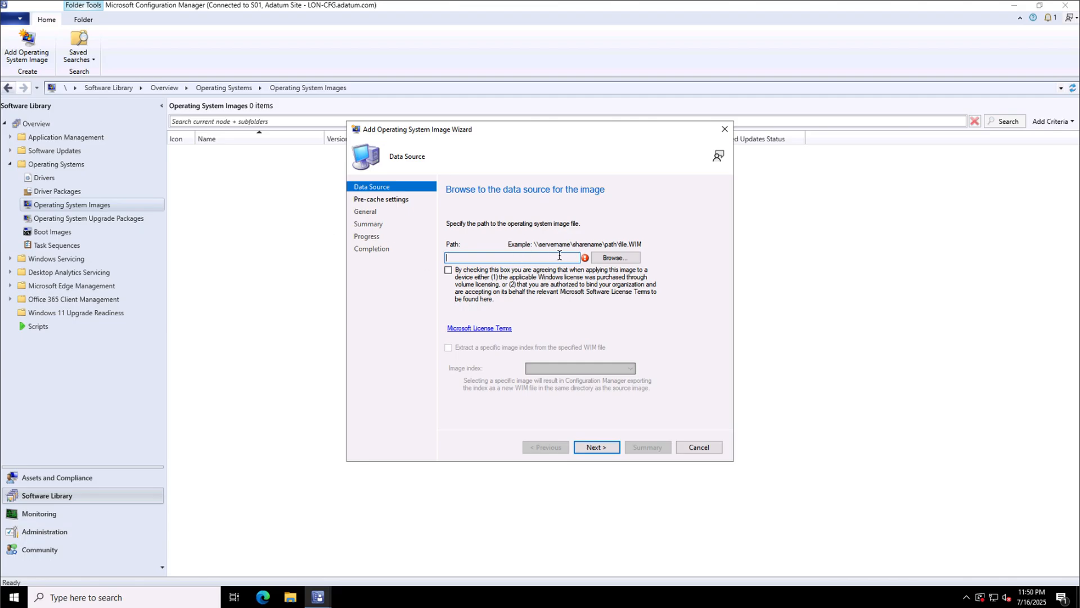
Set the image path to Win10EntX64Eval.wim and accept the Windows licence terms.
{"action": "left_click", "coordinate": [615, 258]}
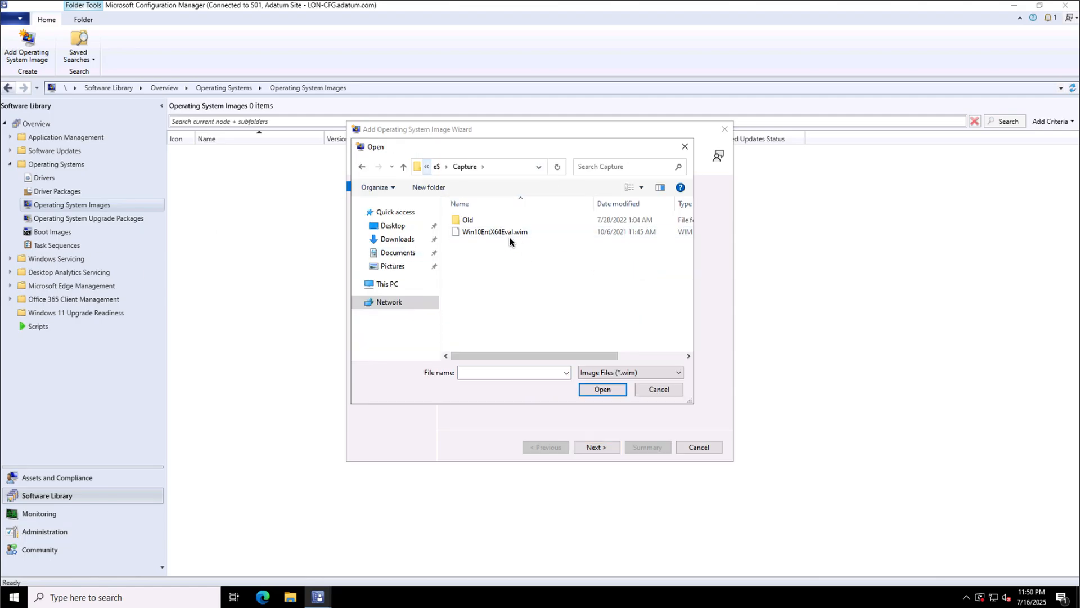
{"action": "left_click", "coordinate": [509, 231]}
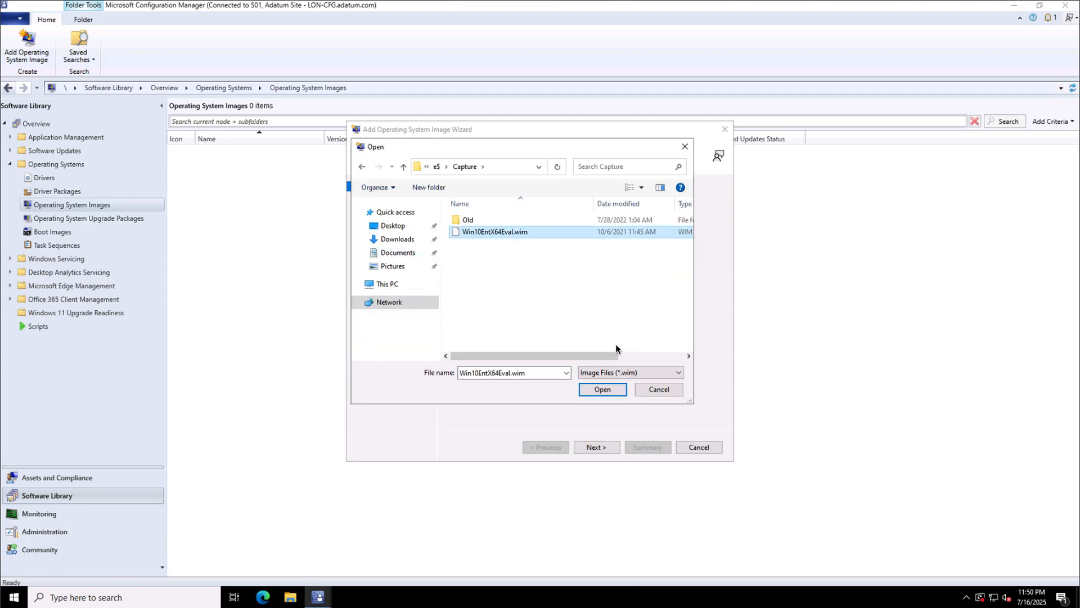
{"action": "left_click", "coordinate": [600, 389]}
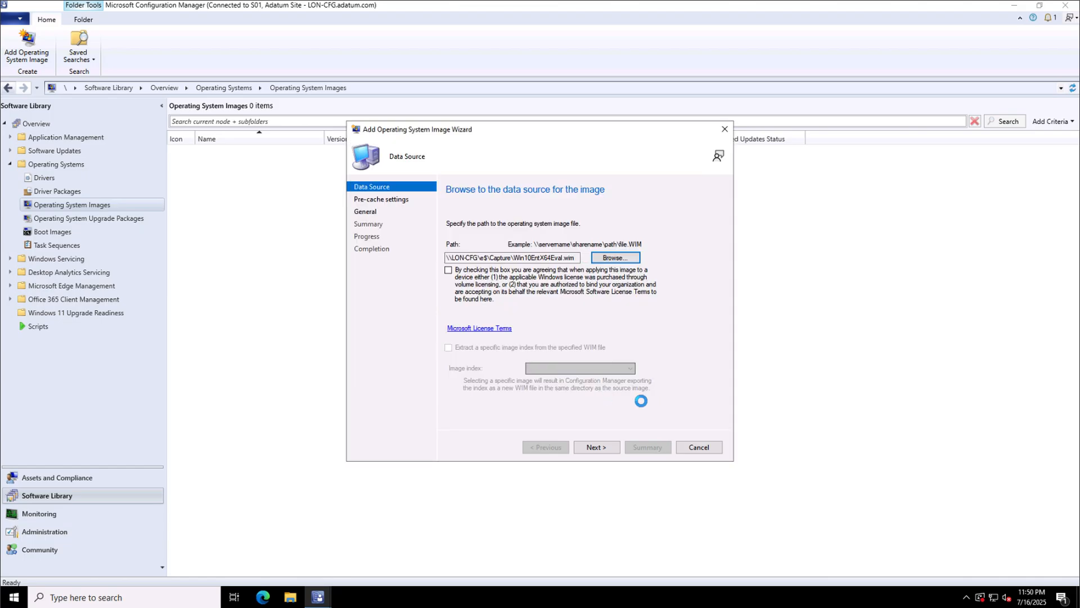
{"action": "left_click", "coordinate": [449, 271]}
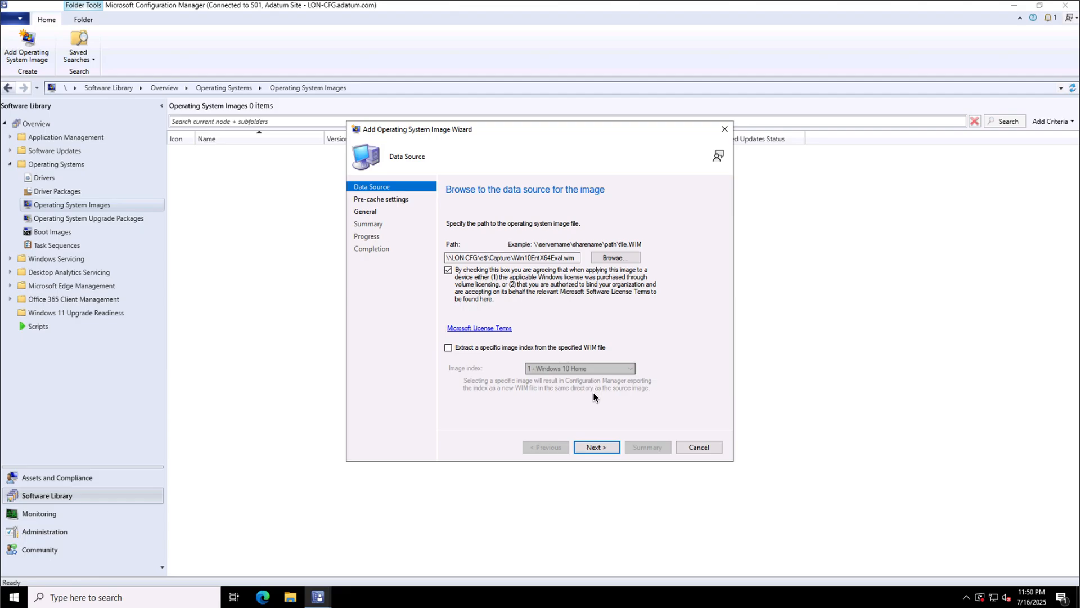
{"action": "left_click", "coordinate": [599, 446]}
Set pre-cache language to English (United States) with x64 architecture.
{"action": "left_click", "coordinate": [550, 251]}
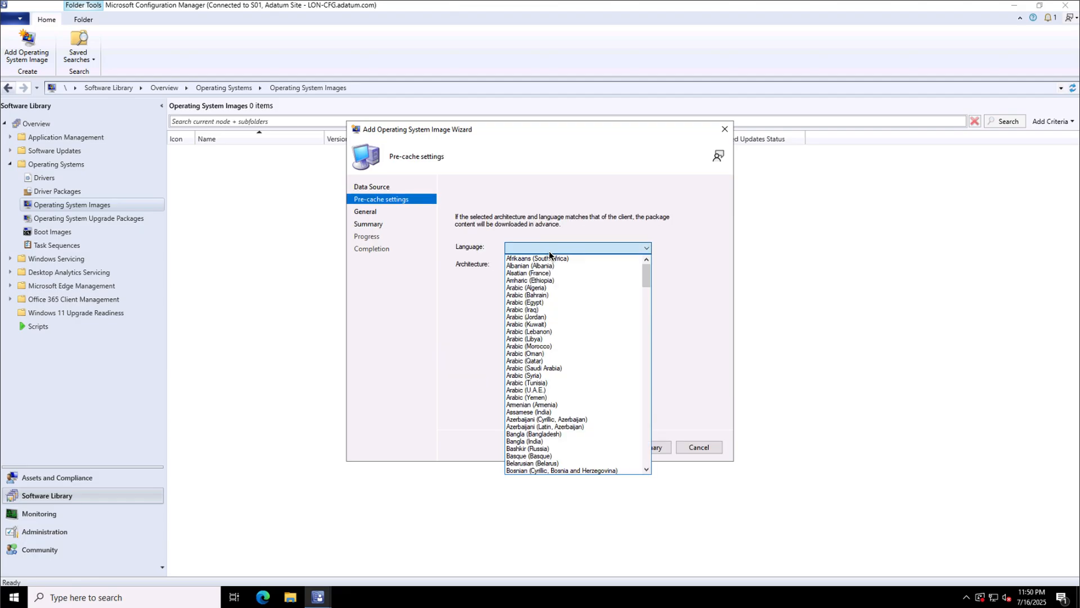
{"action": "scroll", "coordinate": [558, 405], "scroll_direction": "down", "scroll_amount": 10}
{"action": "left_click", "coordinate": [558, 412]}
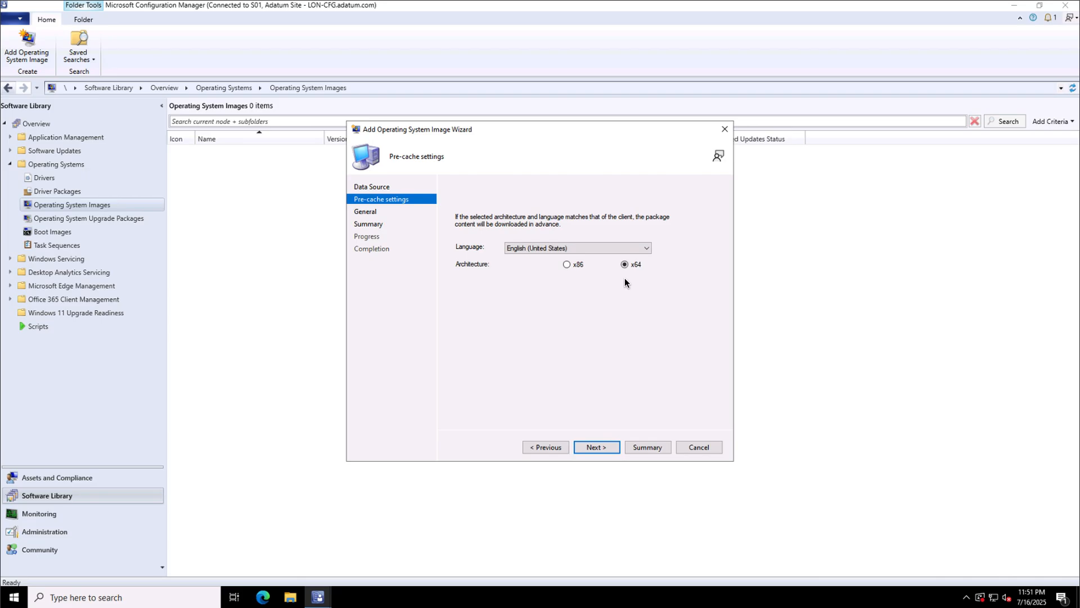
{"action": "left_click", "coordinate": [597, 447]}
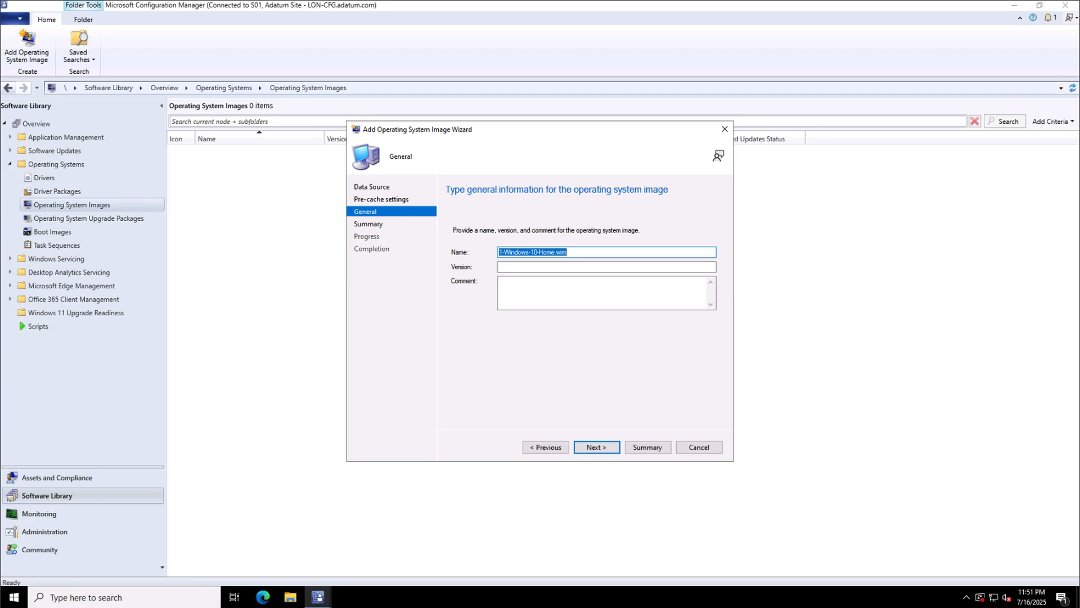
Name the image 'Windows 10 Enterprise X64 Eval', finish the wizard, and select the new image.
{"action": "type", "text": "Windows 10 Enterprise X64 Eval"}
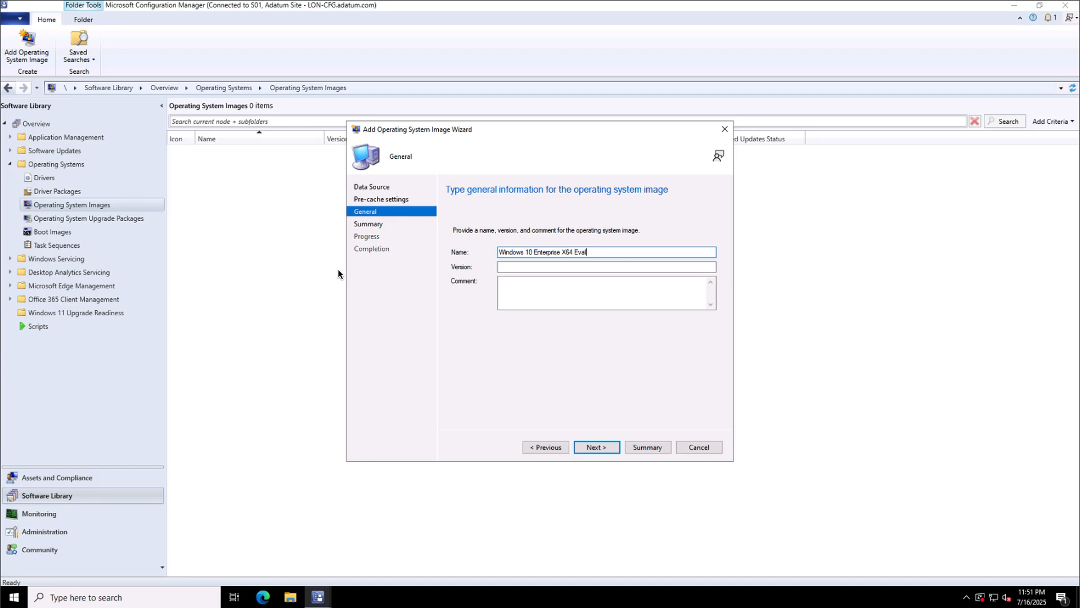
{"action": "left_click", "coordinate": [592, 446]}
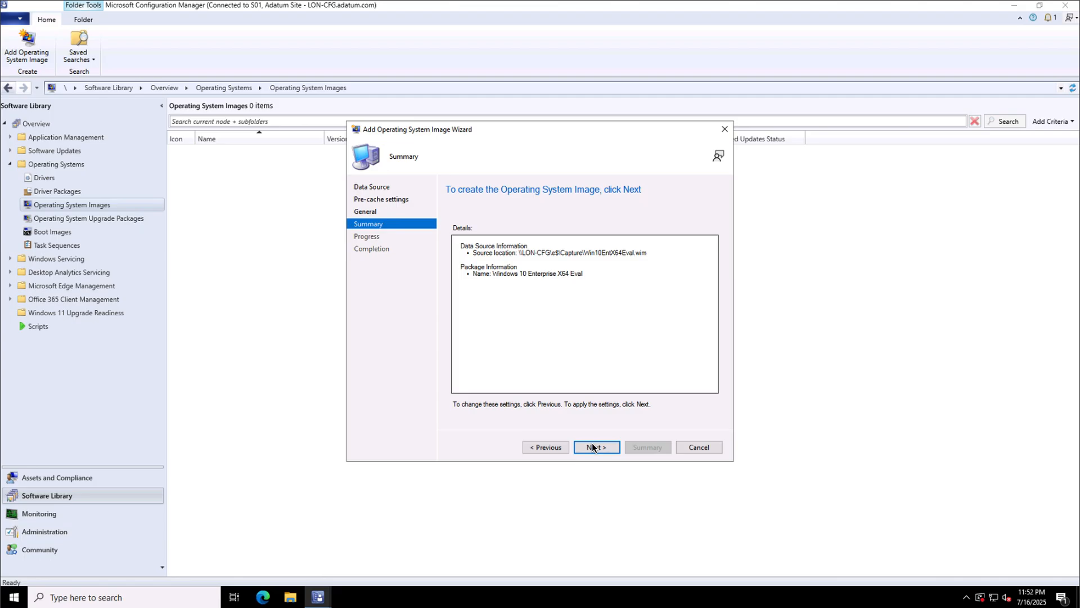
{"action": "left_click", "coordinate": [593, 446]}
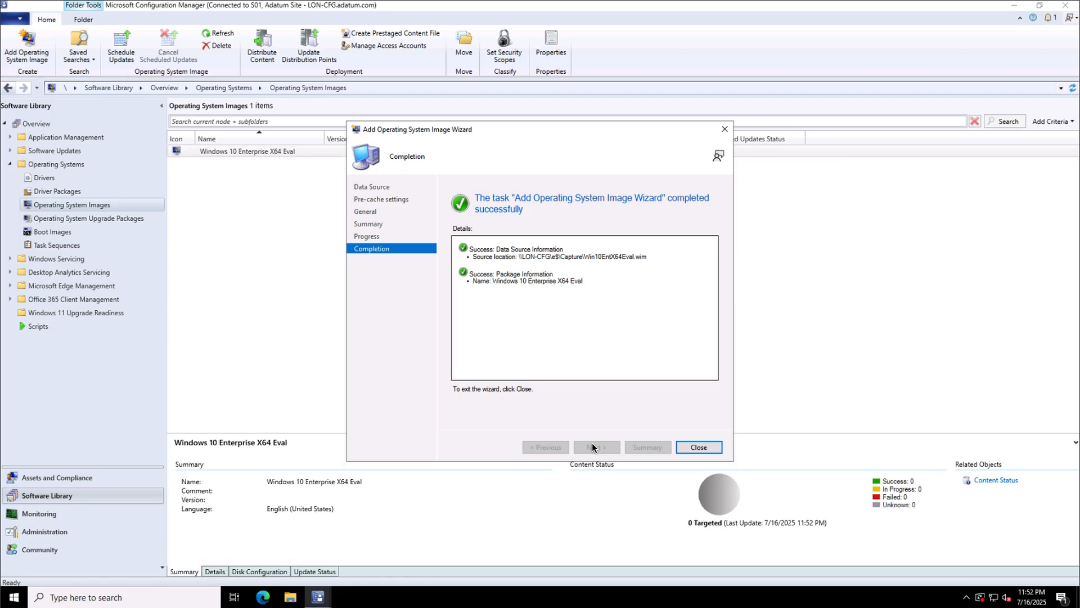
{"action": "left_click", "coordinate": [701, 449]}
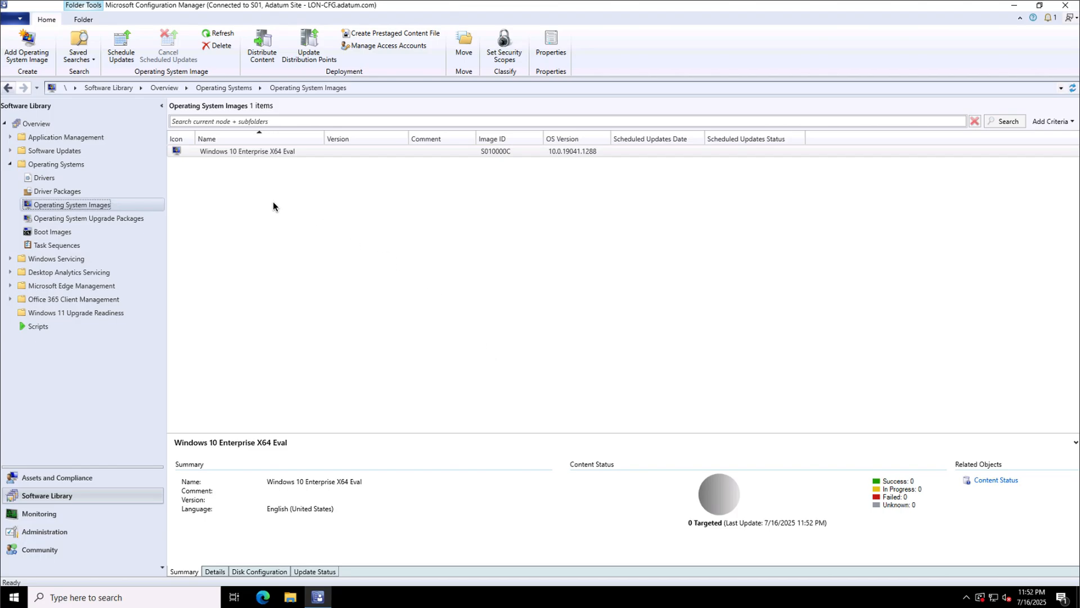
{"action": "left_click", "coordinate": [266, 150]}
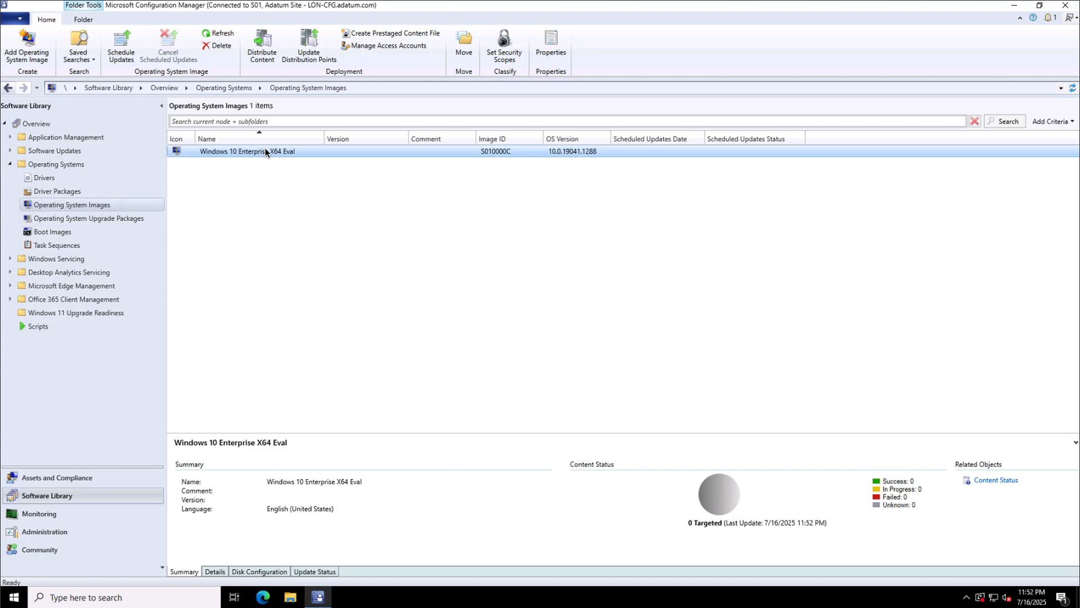
Distribute the Windows 10 Enterprise X64 Eval image content to distribution point LON-CFG.ADATUM.COM.
{"action": "right_click", "coordinate": [265, 151]}
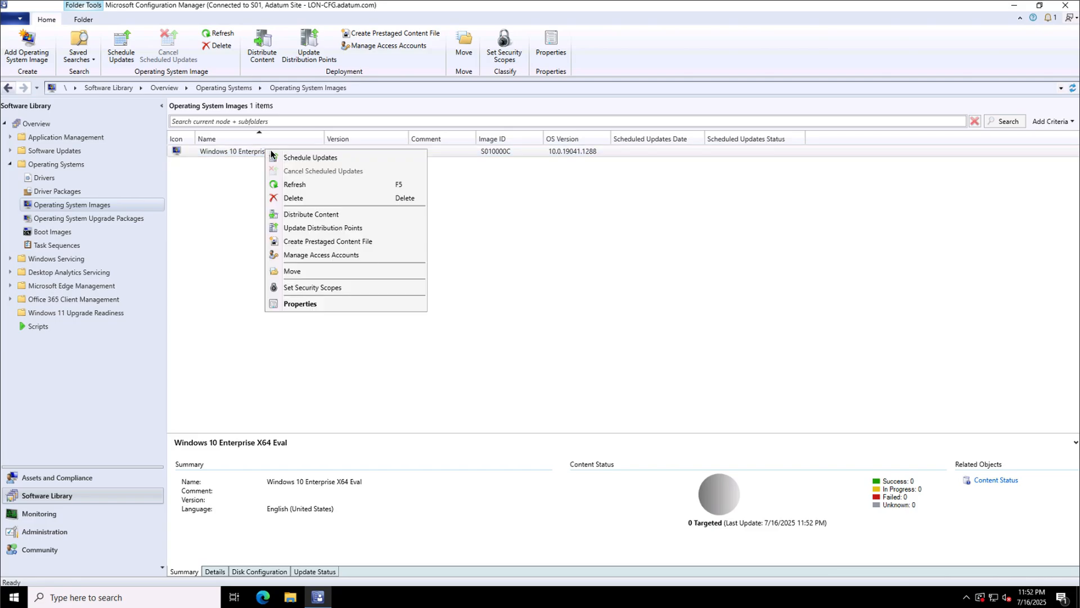
{"action": "left_click", "coordinate": [308, 215]}
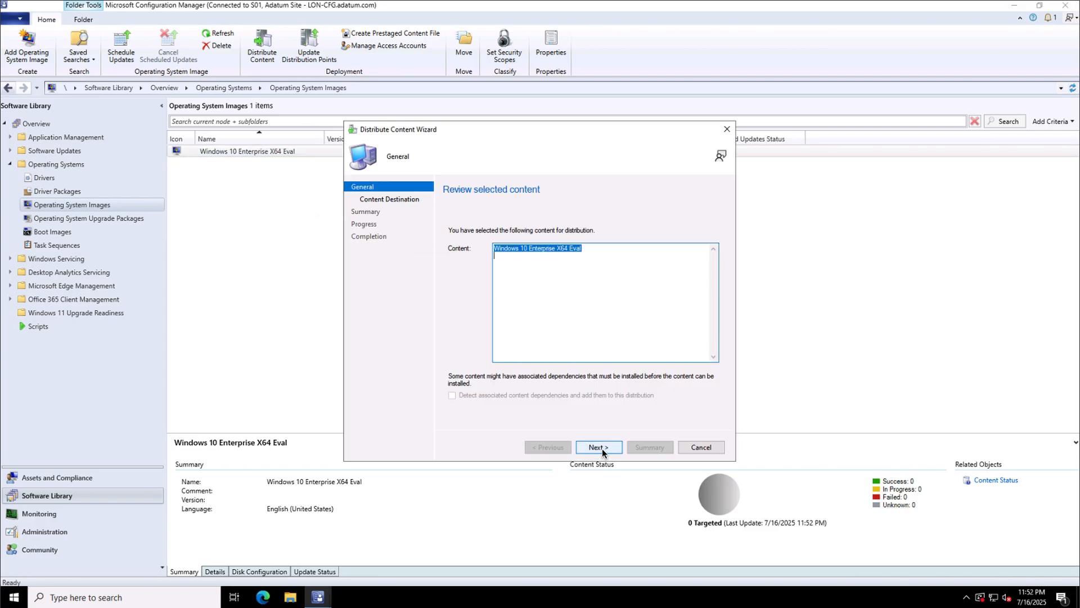
{"action": "left_click", "coordinate": [599, 448]}
{"action": "left_click", "coordinate": [695, 277]}
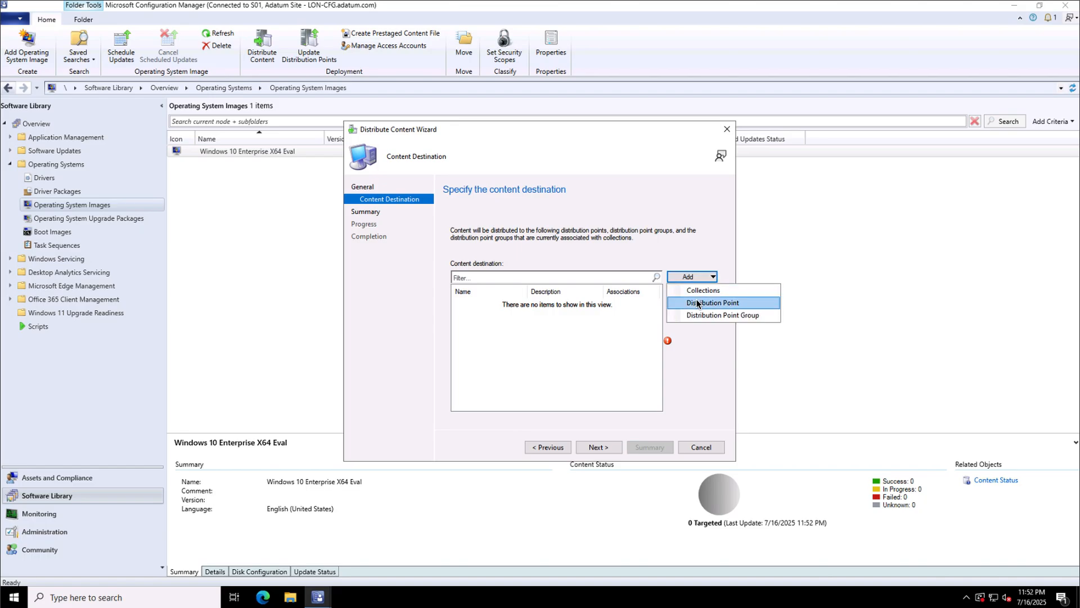
{"action": "left_click", "coordinate": [697, 302]}
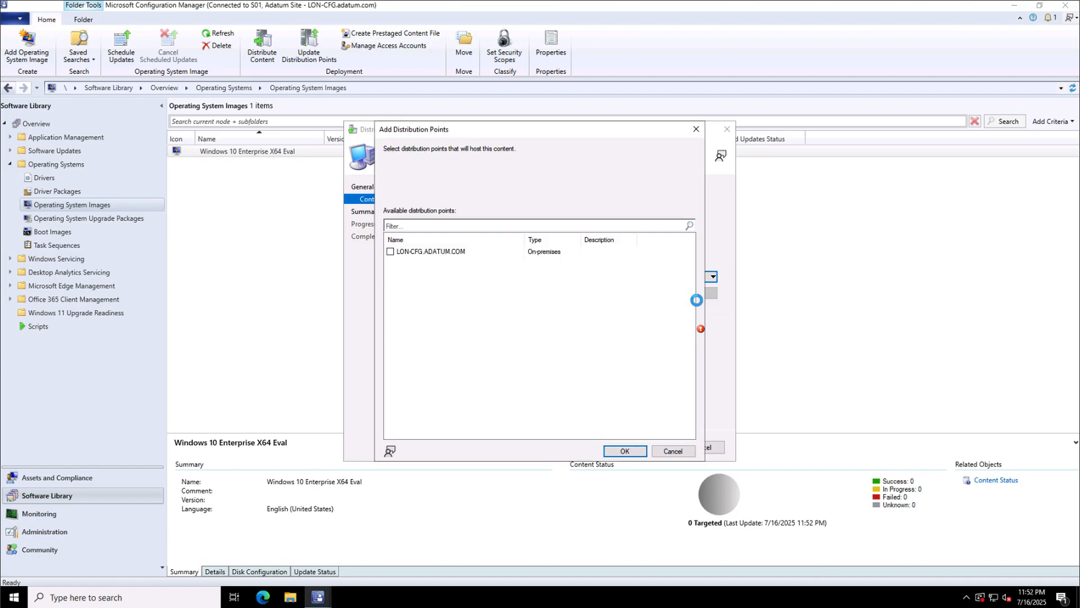
{"action": "left_click", "coordinate": [453, 252]}
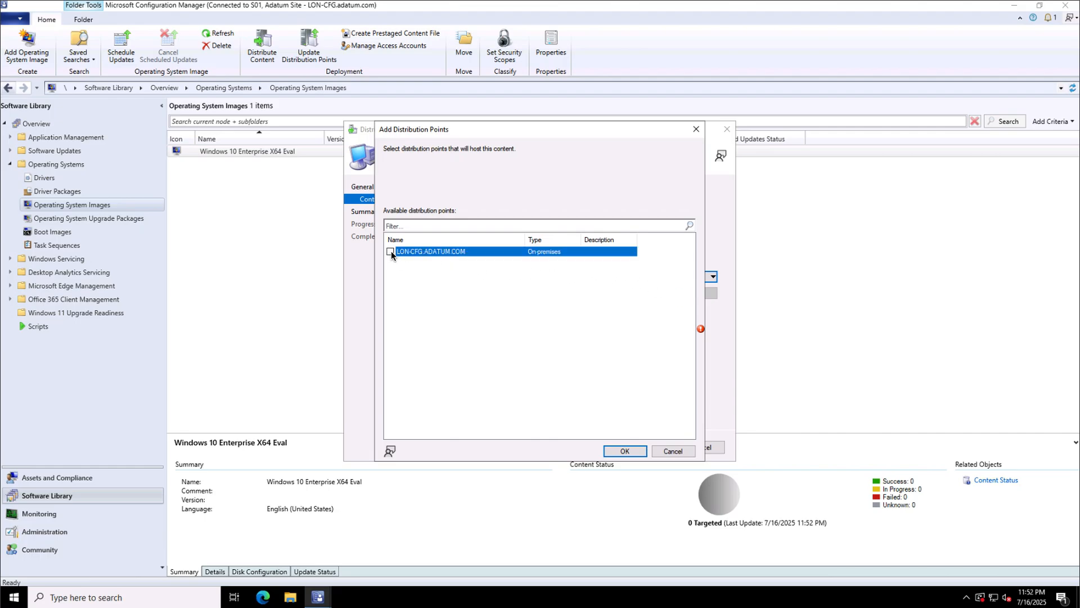
{"action": "left_click", "coordinate": [619, 451]}
{"action": "left_click", "coordinate": [599, 447]}
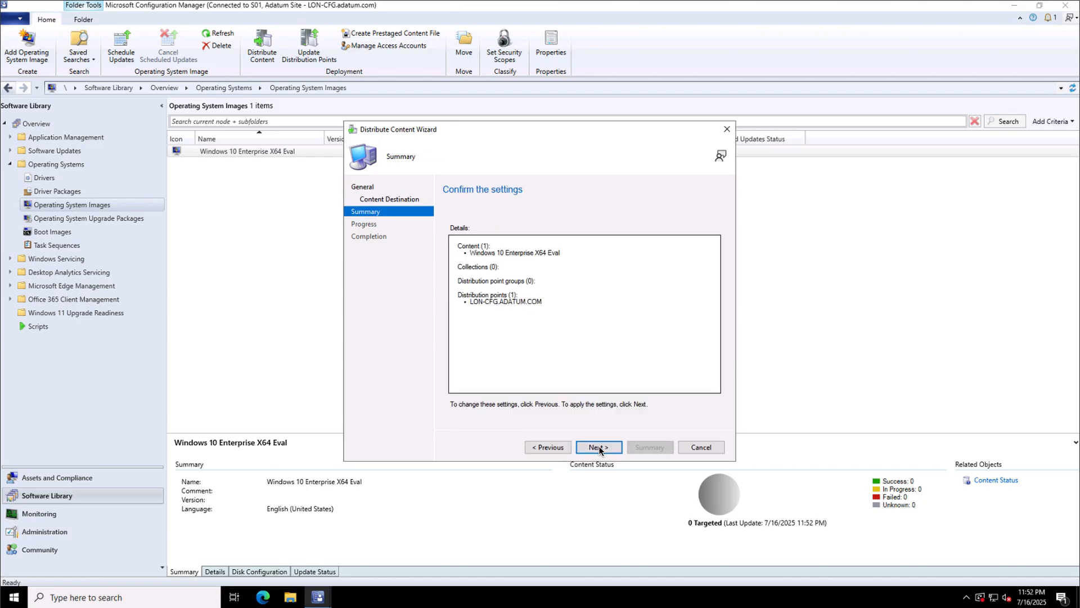
{"action": "left_click", "coordinate": [598, 446]}
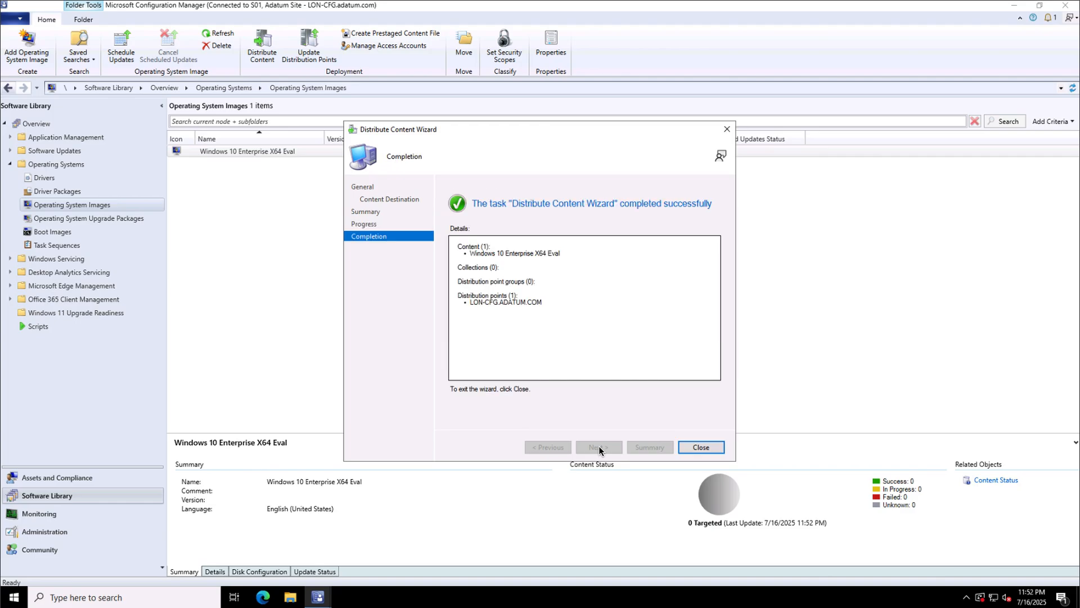
{"action": "left_click", "coordinate": [698, 449]}
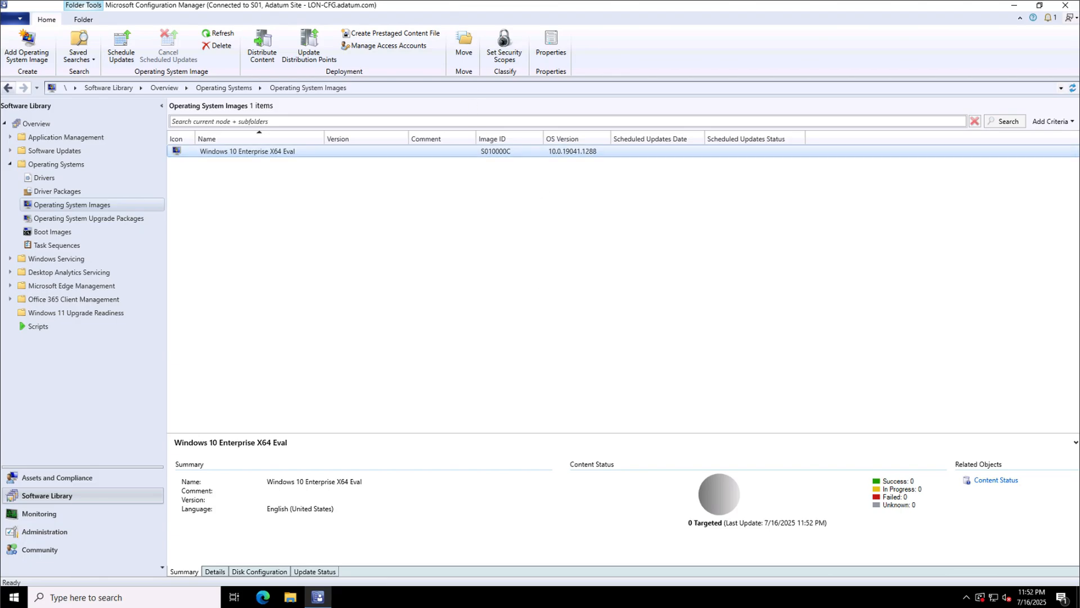
{"action": "left_click", "coordinate": [79, 477]}
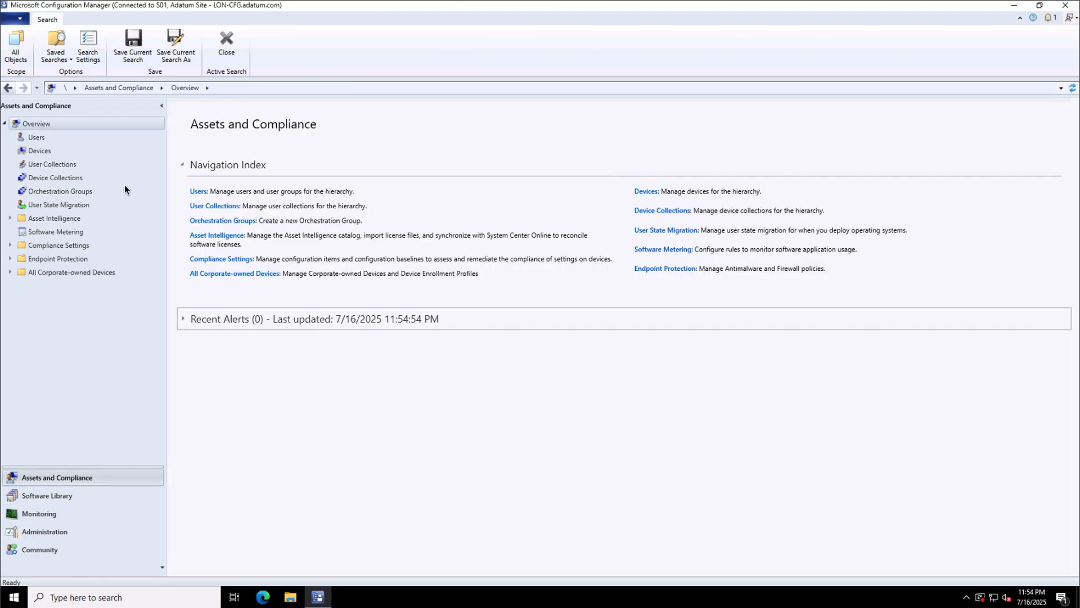
From Devices, start the Import Computer Information wizard for a single computer.
{"action": "left_click", "coordinate": [38, 152]}
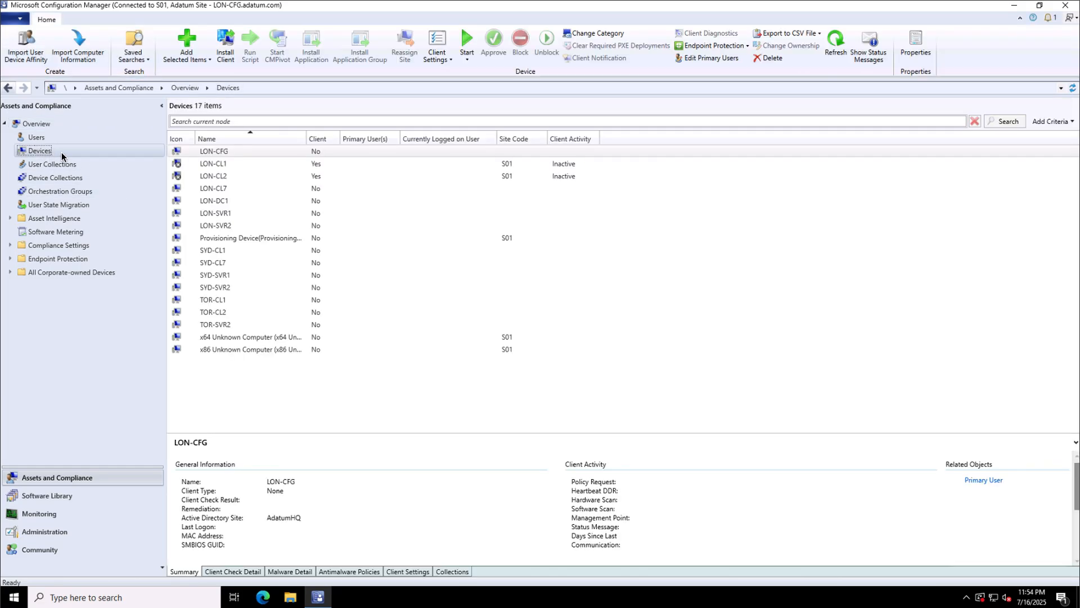
{"action": "right_click", "coordinate": [62, 153]}
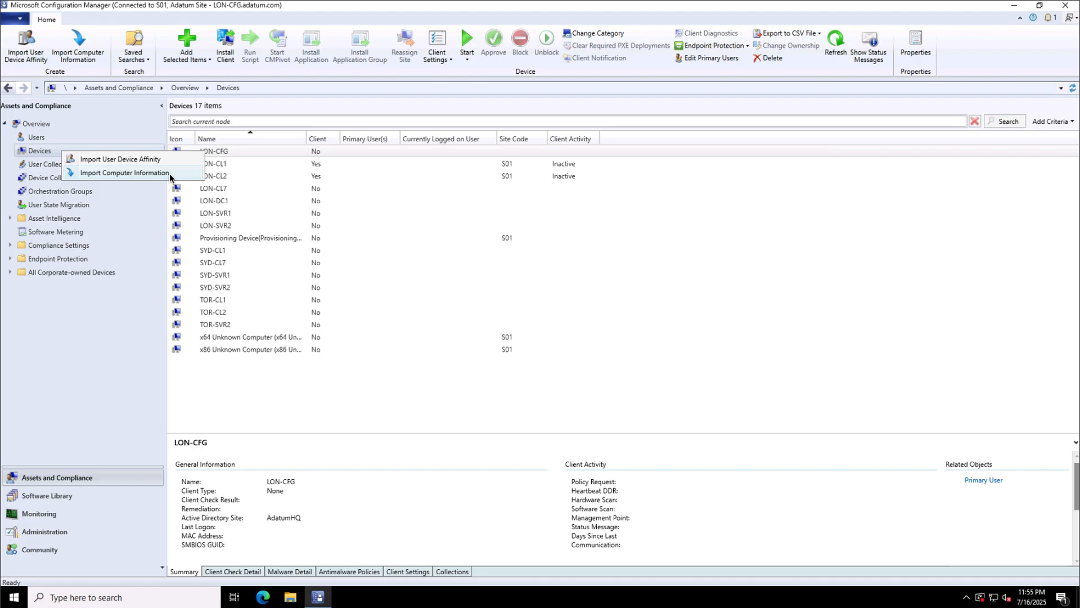
{"action": "left_click", "coordinate": [124, 172]}
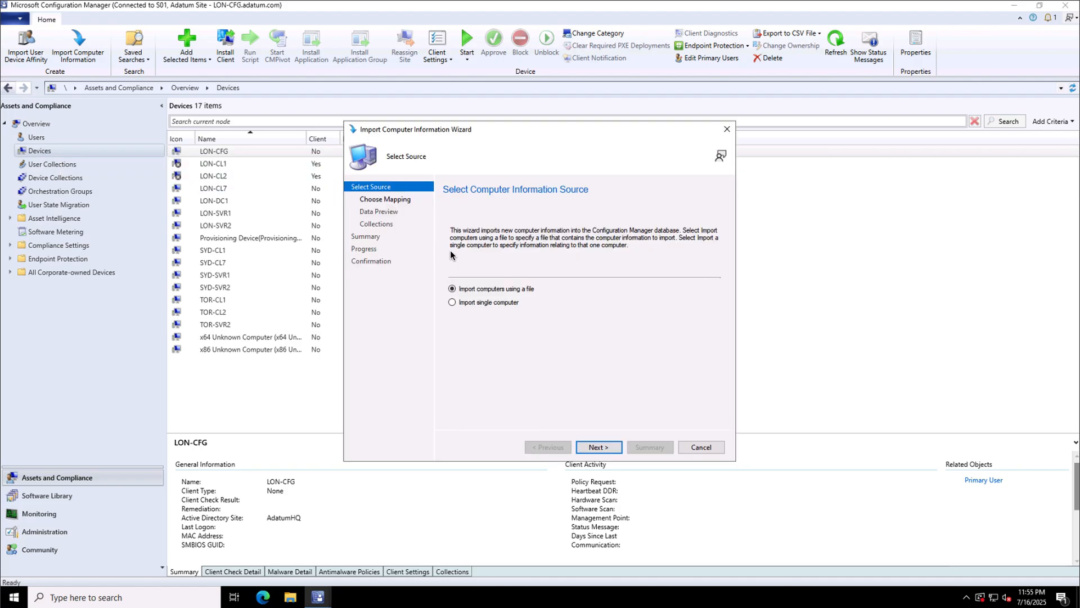
{"action": "left_click", "coordinate": [494, 303]}
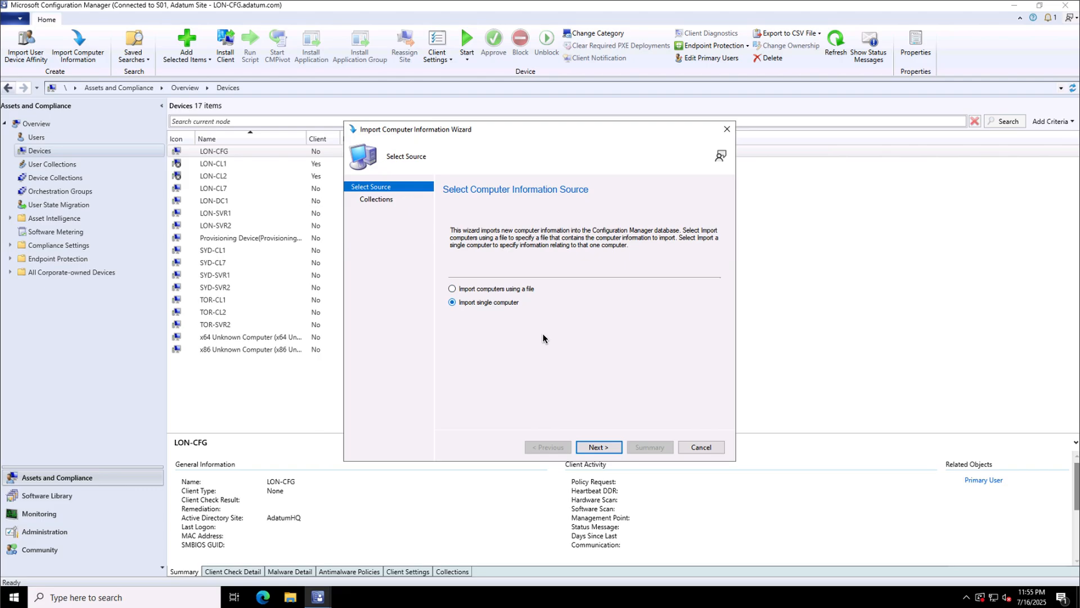
{"action": "left_click", "coordinate": [600, 447]}
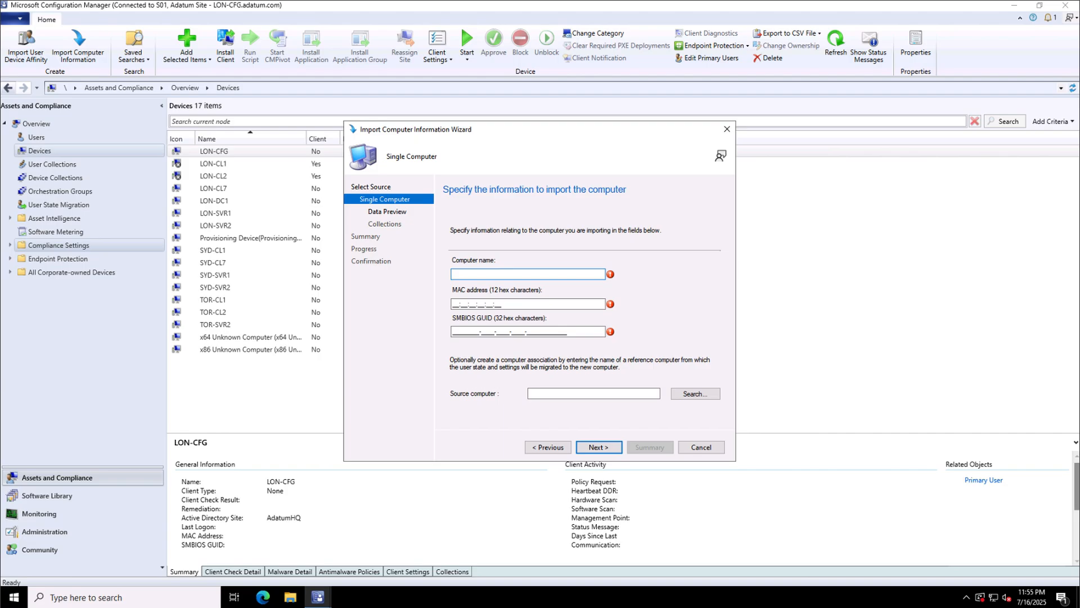
Enter computer LON-IMG with MAC 02:15:5D:32:1A:B4 and accept the data preview.
{"action": "type", "text": "LON-IMG"}
{"action": "left_click", "coordinate": [462, 304]}
{"action": "type", "text": "02155D321AB4"}
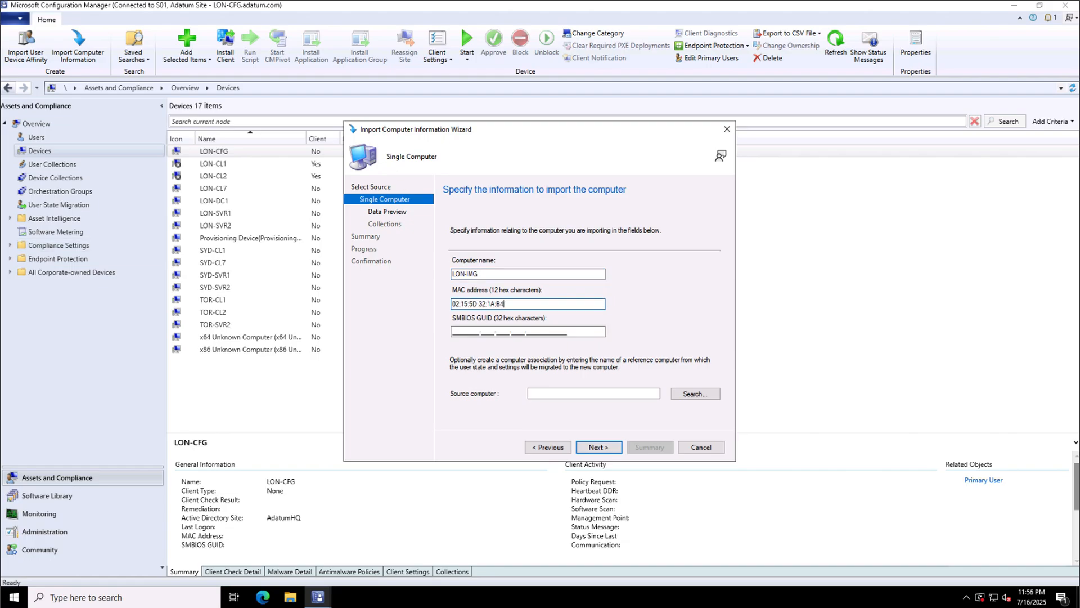
{"action": "left_click", "coordinate": [467, 332]}
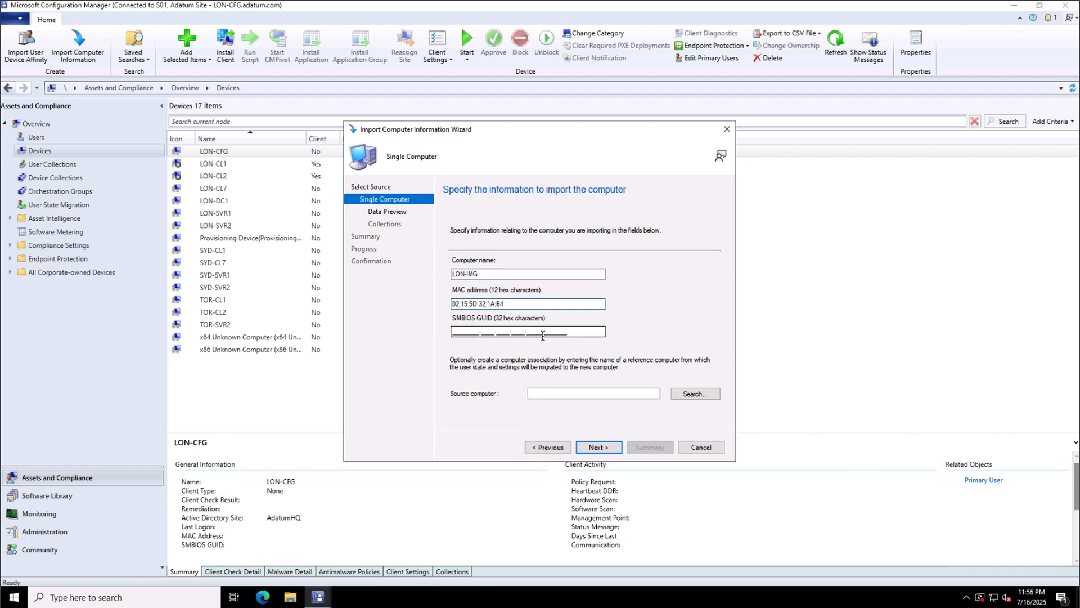
{"action": "left_click", "coordinate": [598, 449]}
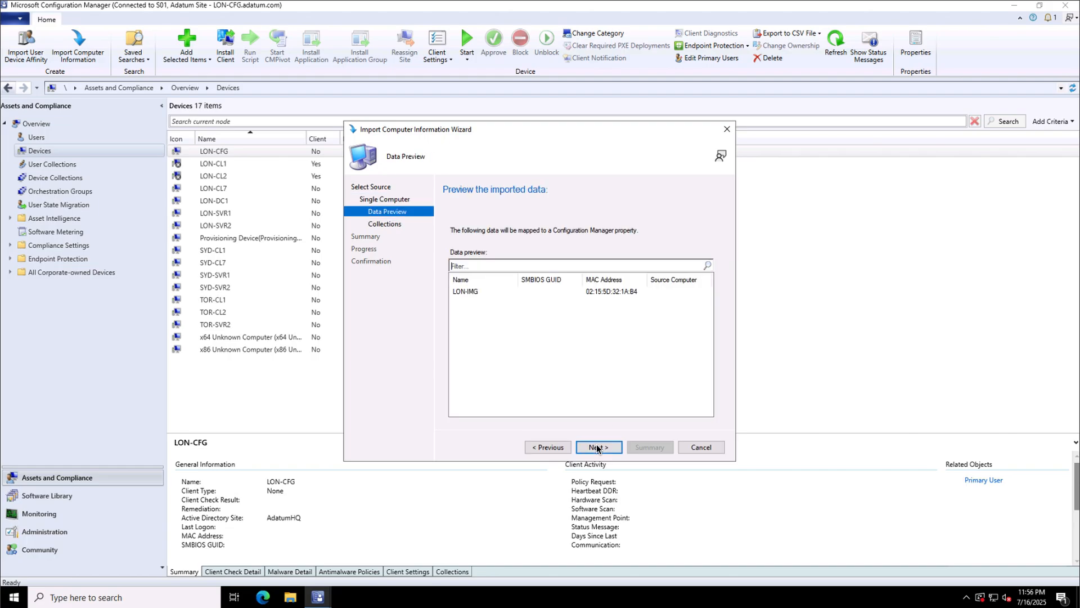
{"action": "left_click", "coordinate": [470, 294]}
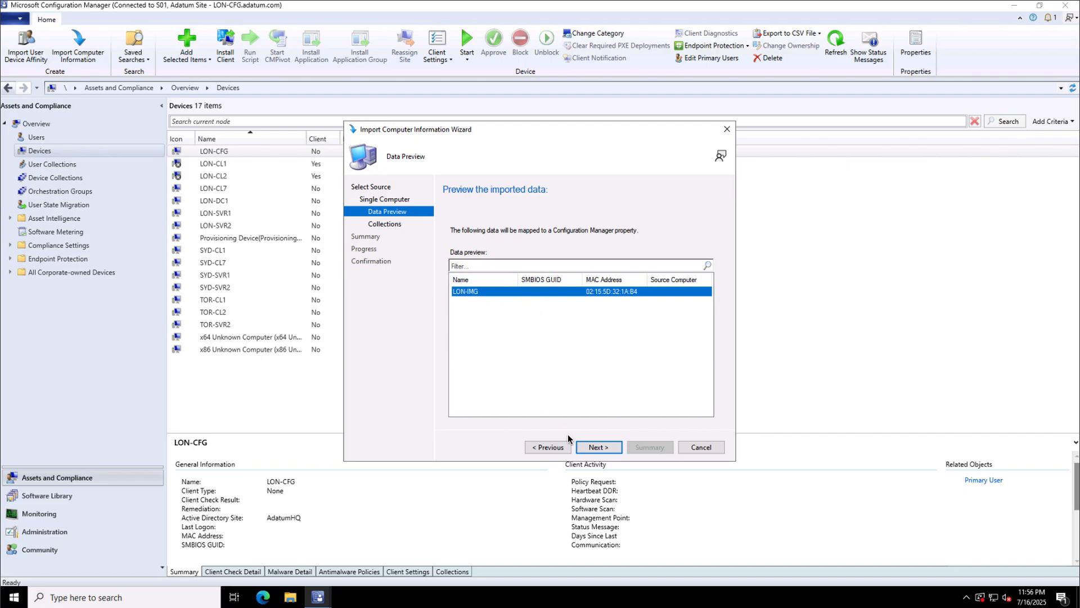
{"action": "left_click", "coordinate": [598, 447]}
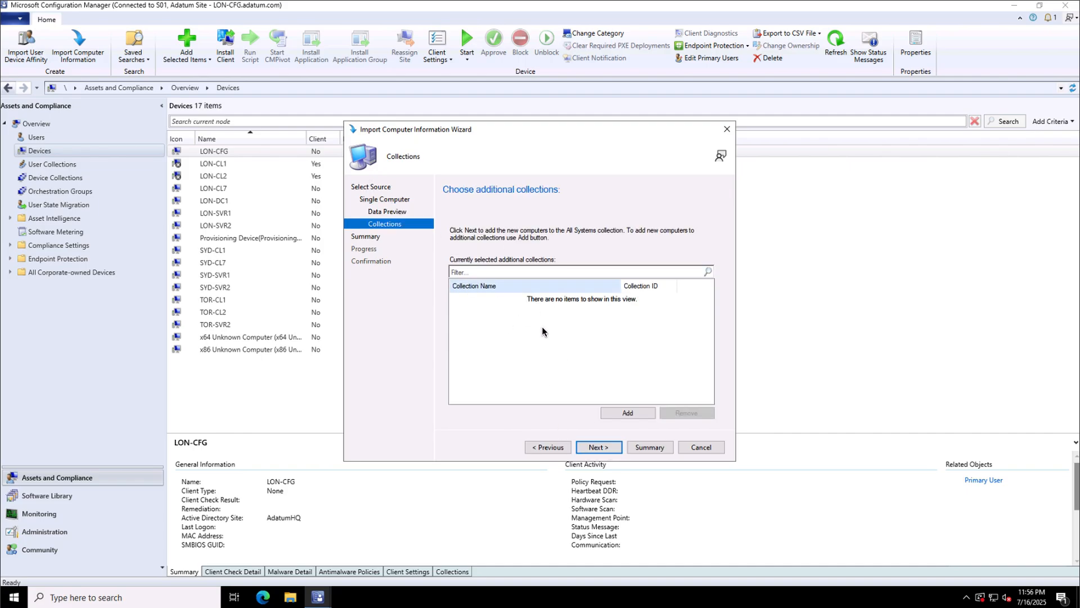
Add LON-IMG to the Adatum Win 10 image collection and finish the import.
{"action": "left_click", "coordinate": [628, 414]}
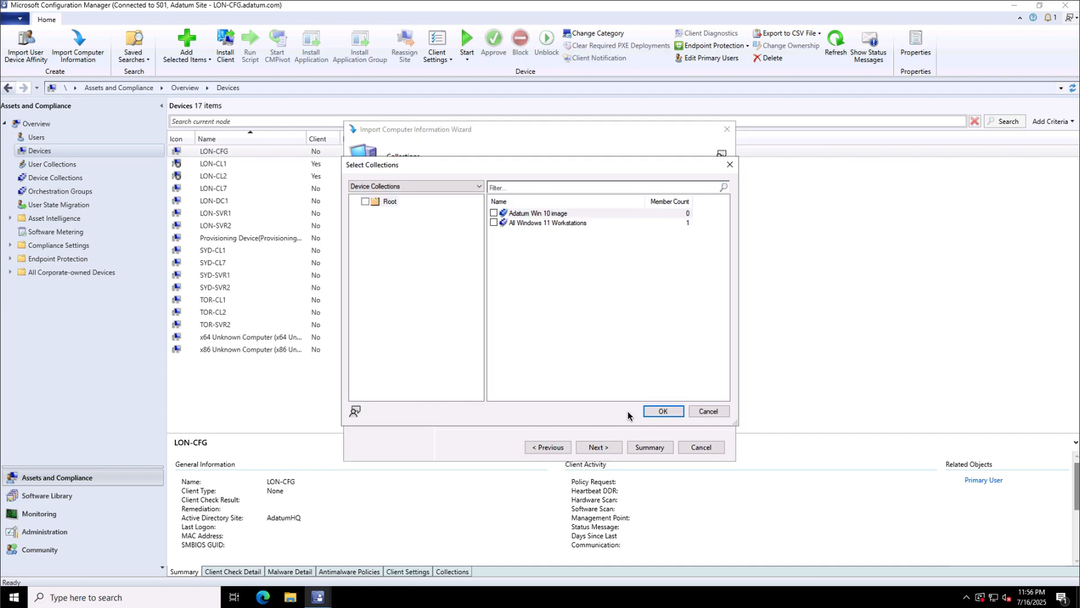
{"action": "left_click", "coordinate": [541, 214]}
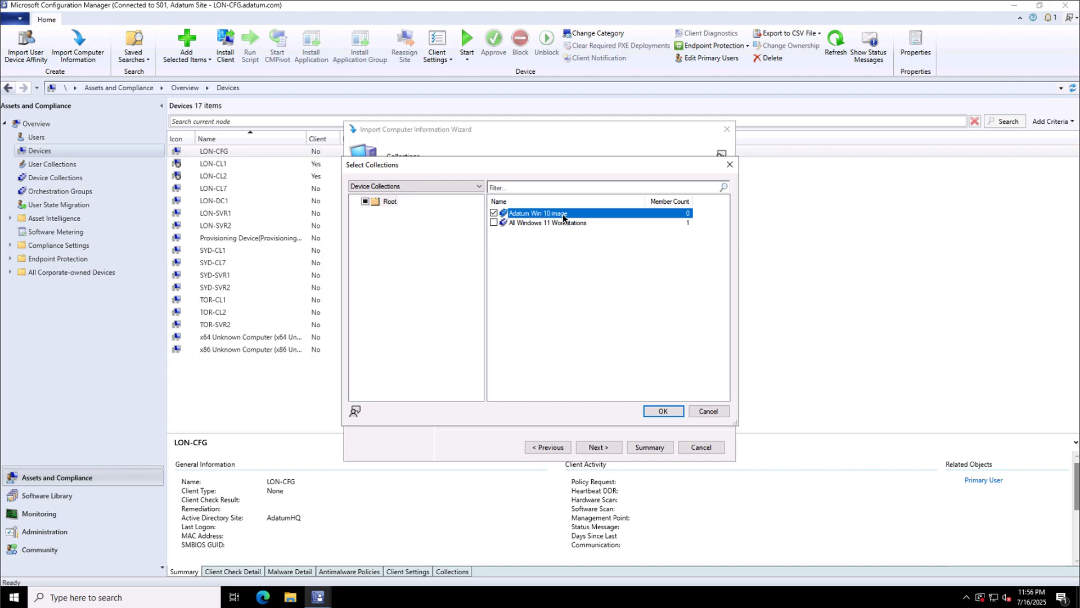
{"action": "left_click", "coordinate": [663, 410]}
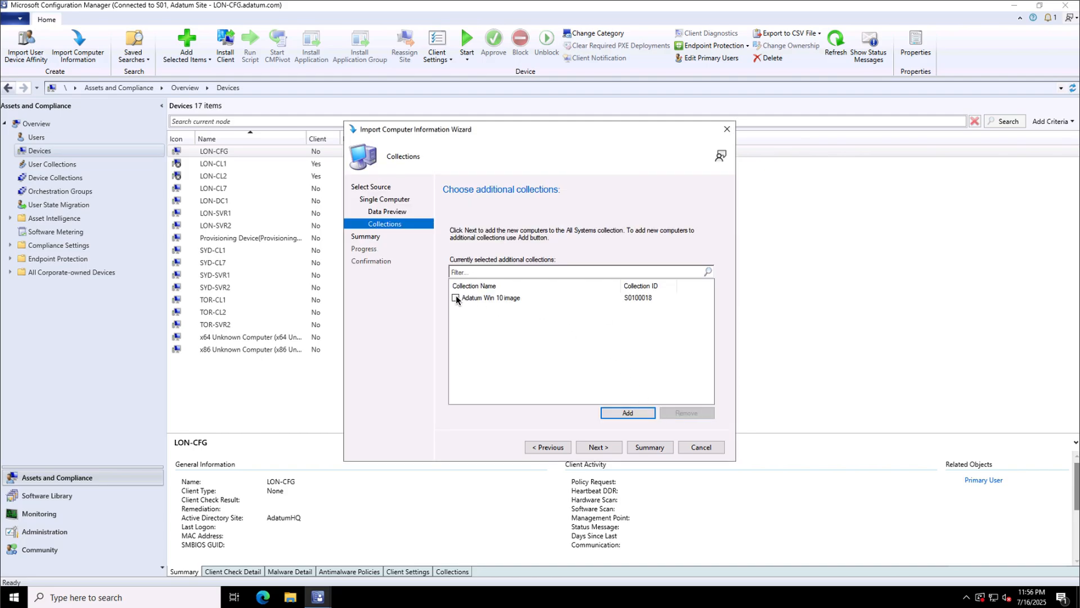
{"action": "left_click", "coordinate": [598, 449]}
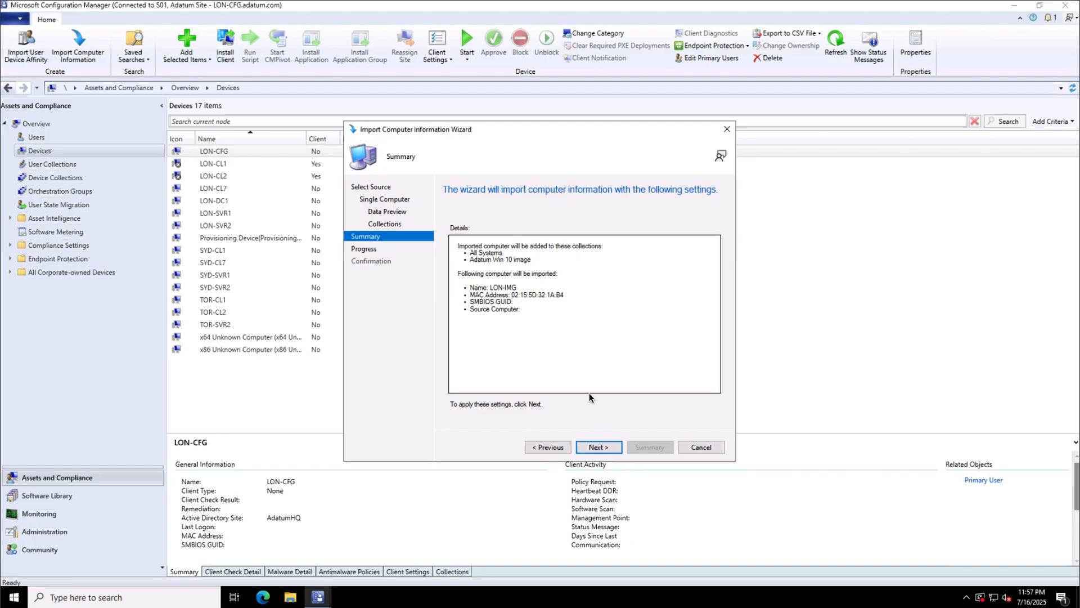
{"action": "left_click", "coordinate": [597, 447]}
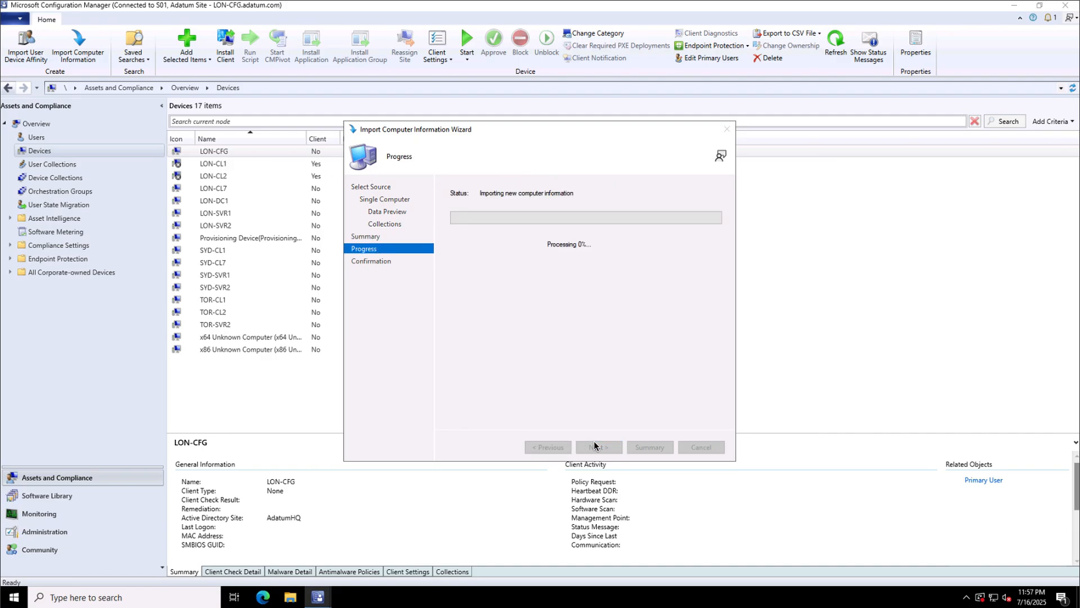
{"action": "left_click", "coordinate": [695, 446]}
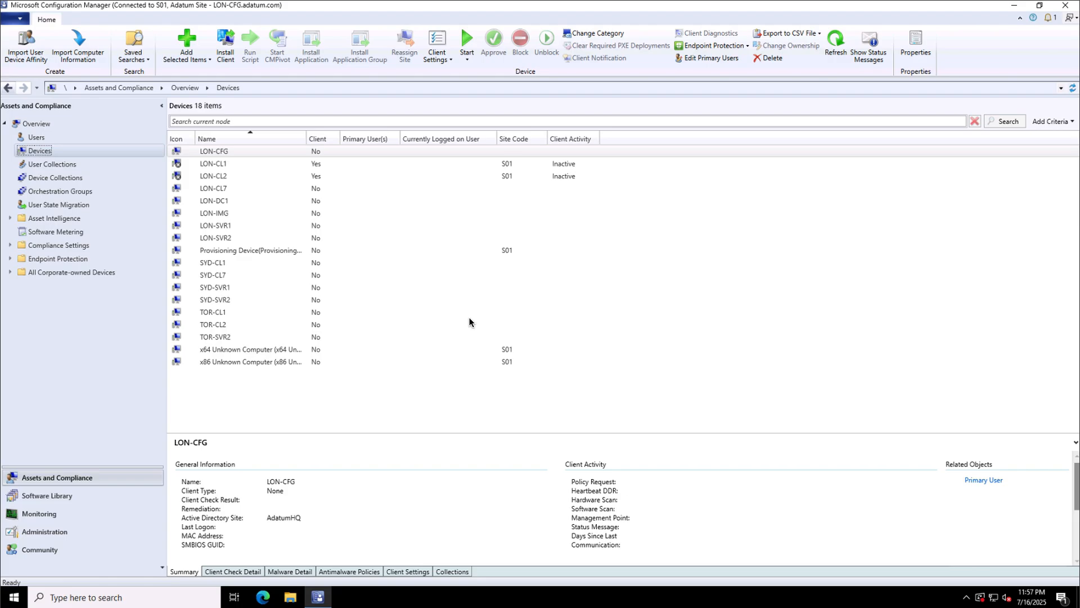
Update the All Systems collection membership and refresh the collection counts.
{"action": "left_click", "coordinate": [53, 178]}
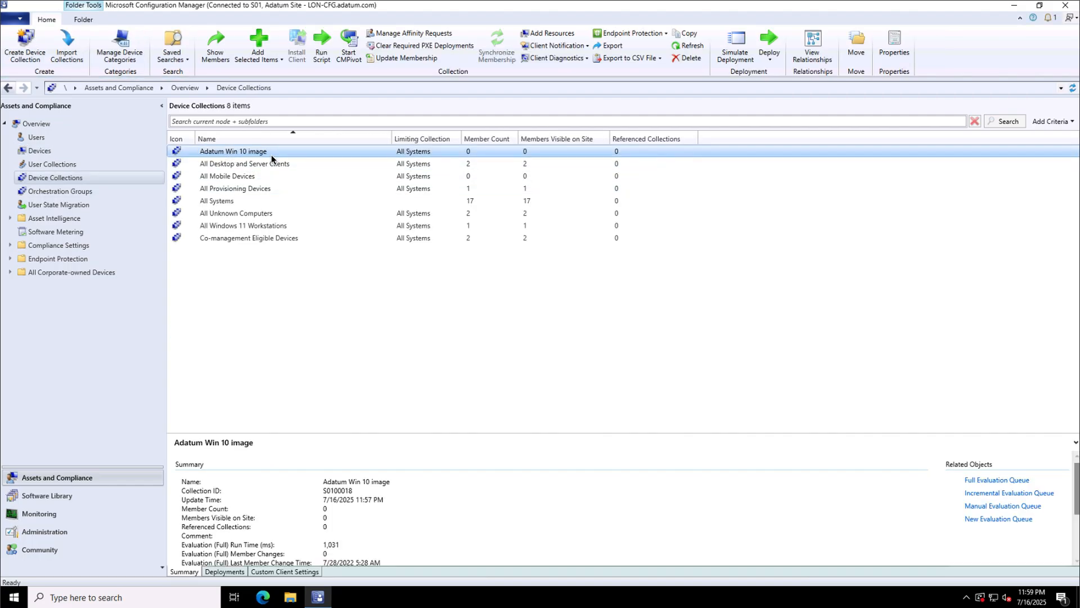
{"action": "left_click", "coordinate": [226, 202]}
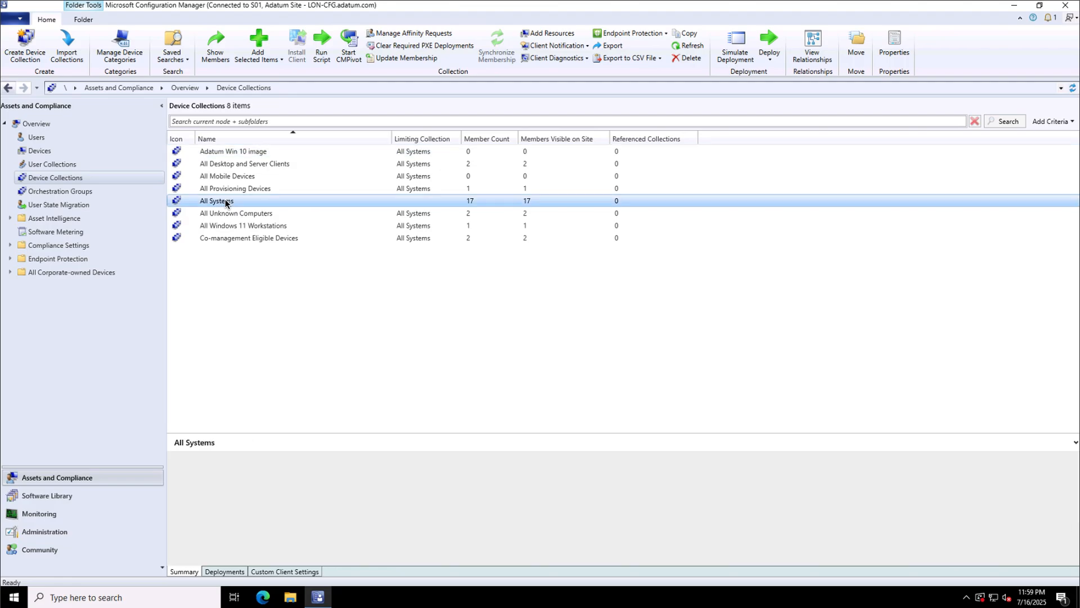
{"action": "right_click", "coordinate": [225, 203]}
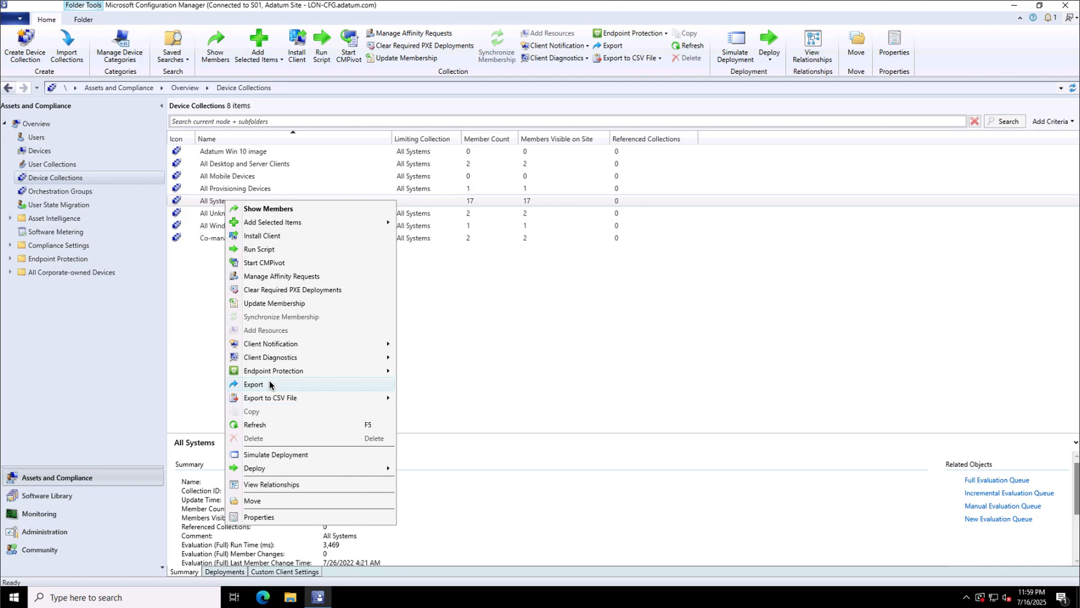
{"action": "left_click", "coordinate": [280, 305]}
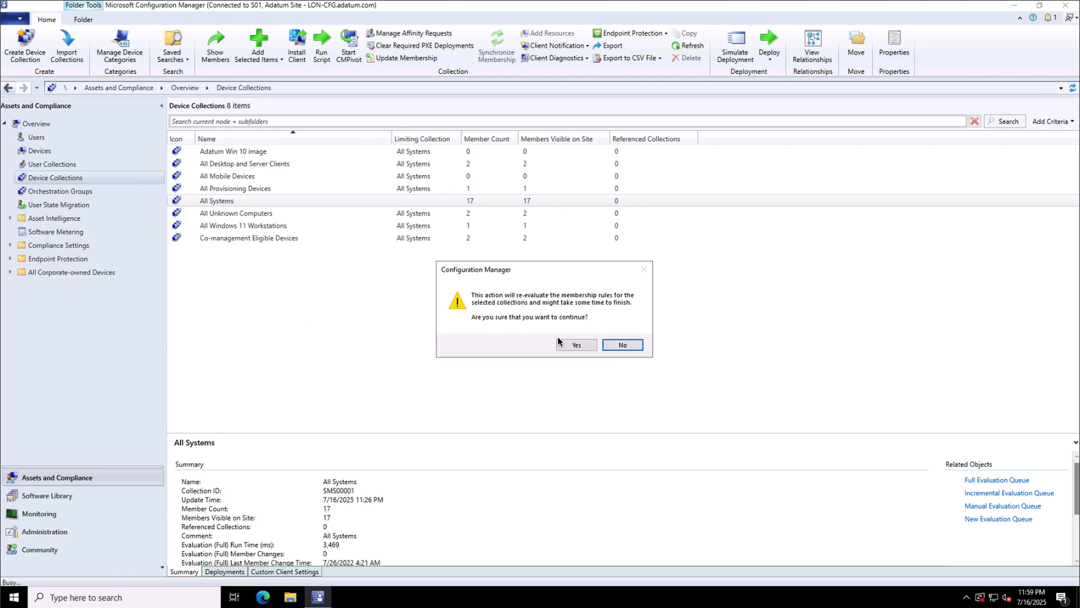
{"action": "left_click", "coordinate": [572, 346]}
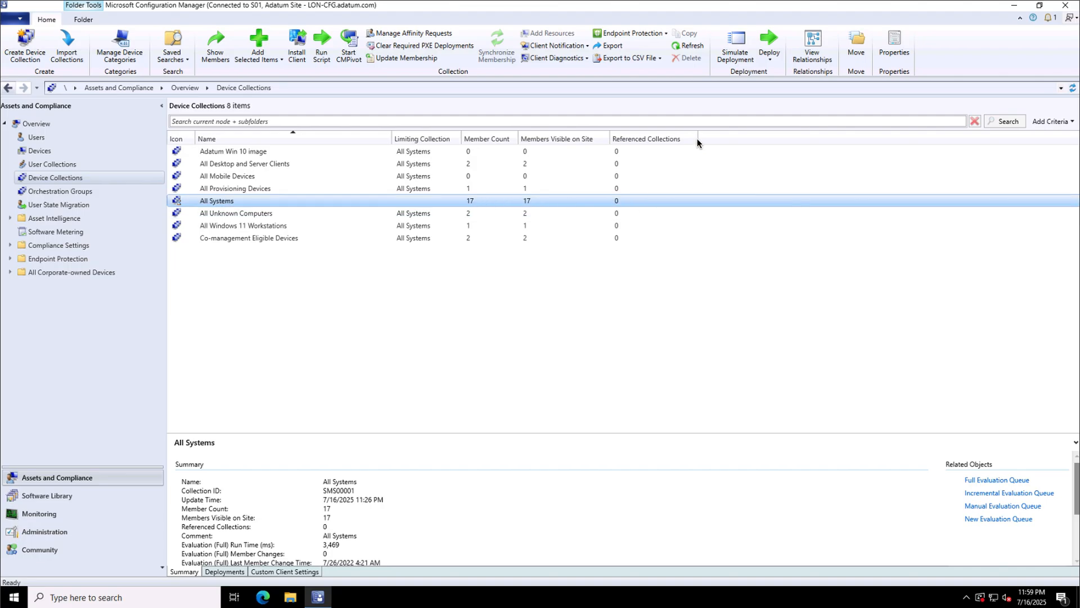
{"action": "left_click", "coordinate": [695, 48]}
Update the Adatum Win 10 image collection membership.
{"action": "left_click", "coordinate": [246, 152]}
{"action": "right_click", "coordinate": [245, 154]}
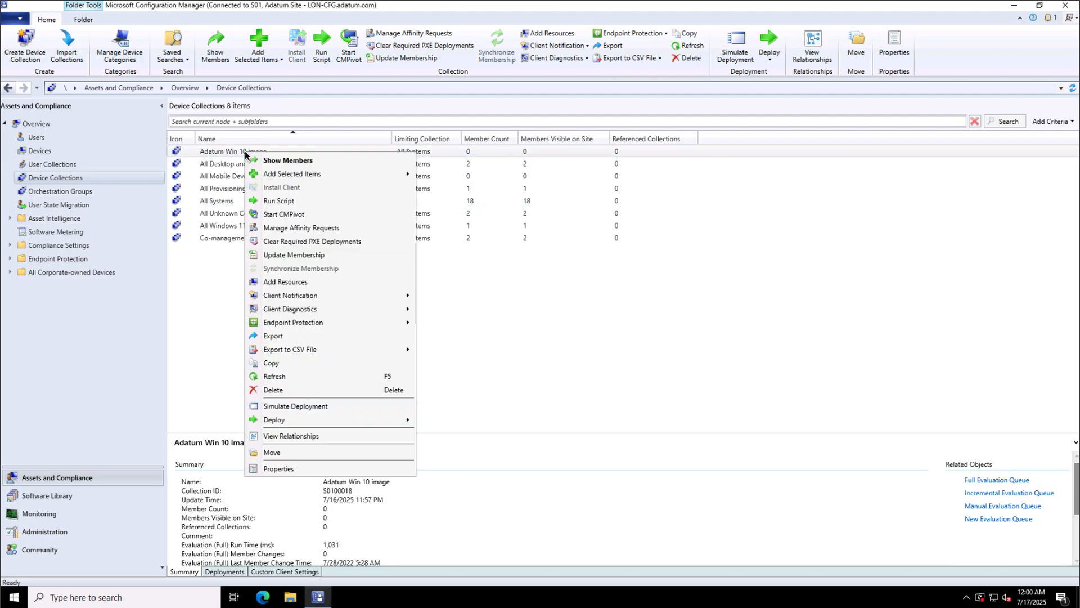
{"action": "left_click", "coordinate": [299, 256]}
{"action": "left_click", "coordinate": [569, 345]}
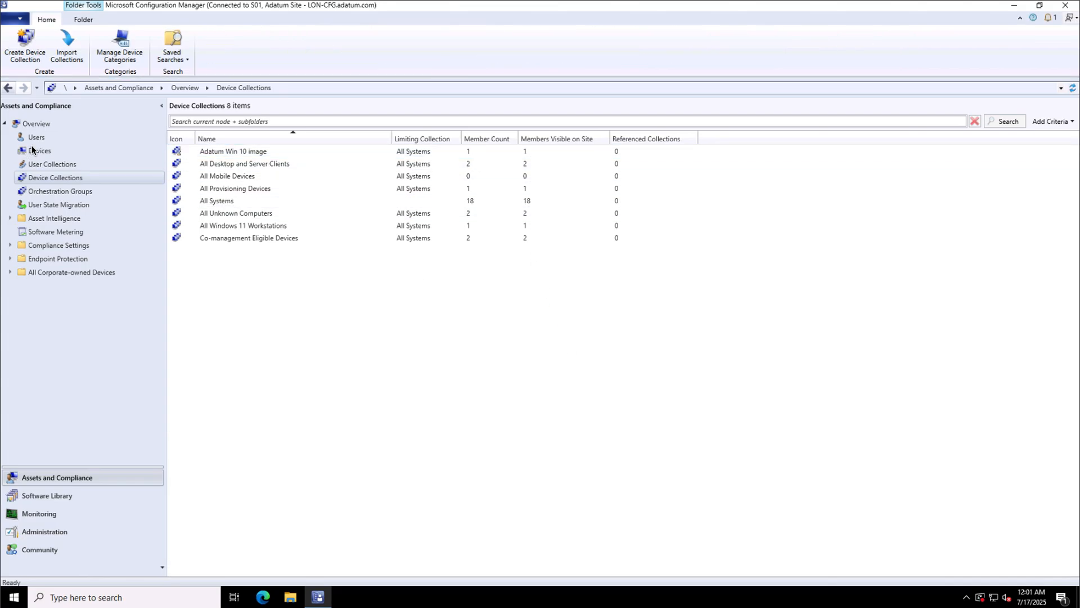
Start a new task sequence of type Install an existing image package.
{"action": "left_click", "coordinate": [35, 495]}
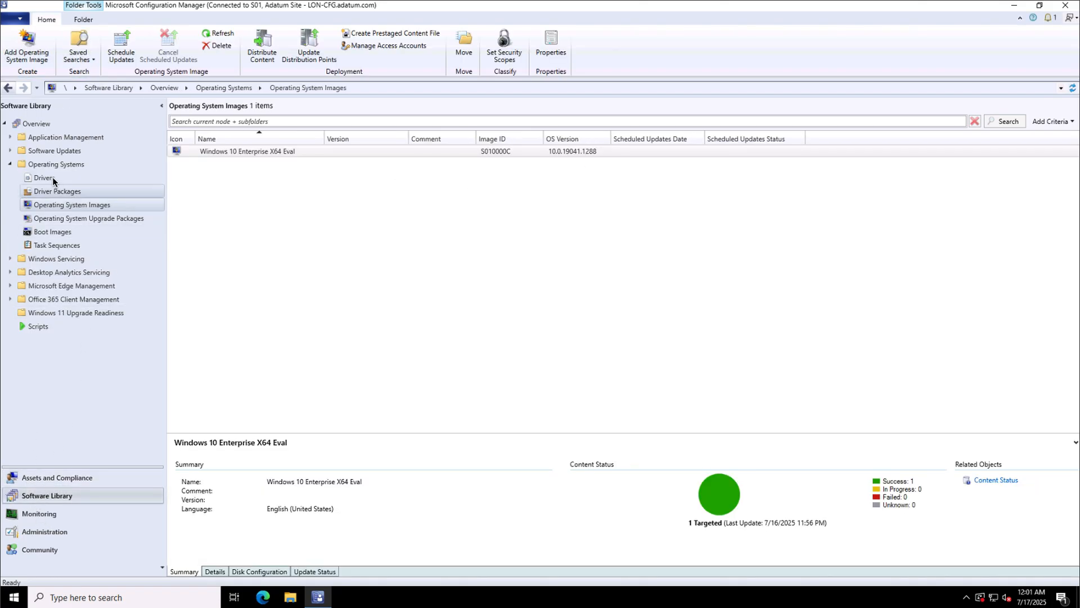
{"action": "left_click", "coordinate": [50, 247]}
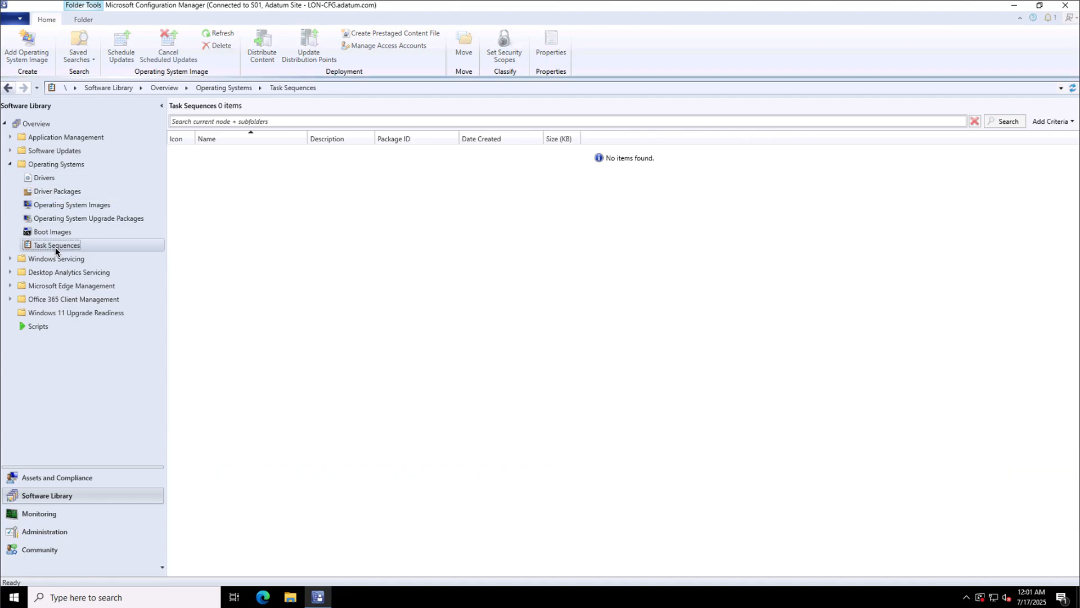
{"action": "right_click", "coordinate": [97, 251]}
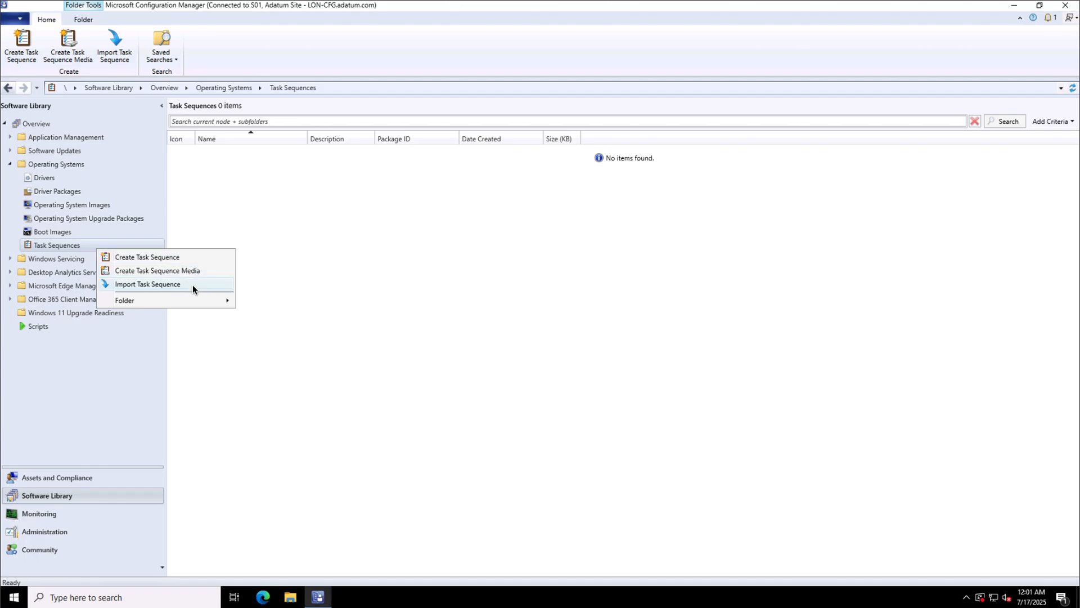
{"action": "left_click", "coordinate": [187, 258]}
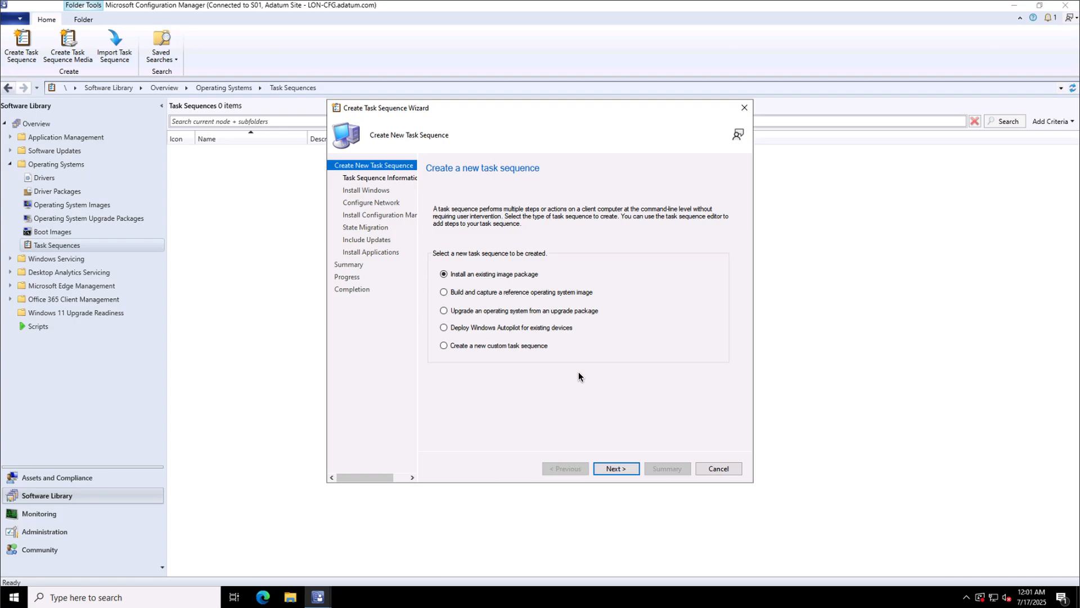
{"action": "left_click", "coordinate": [616, 470]}
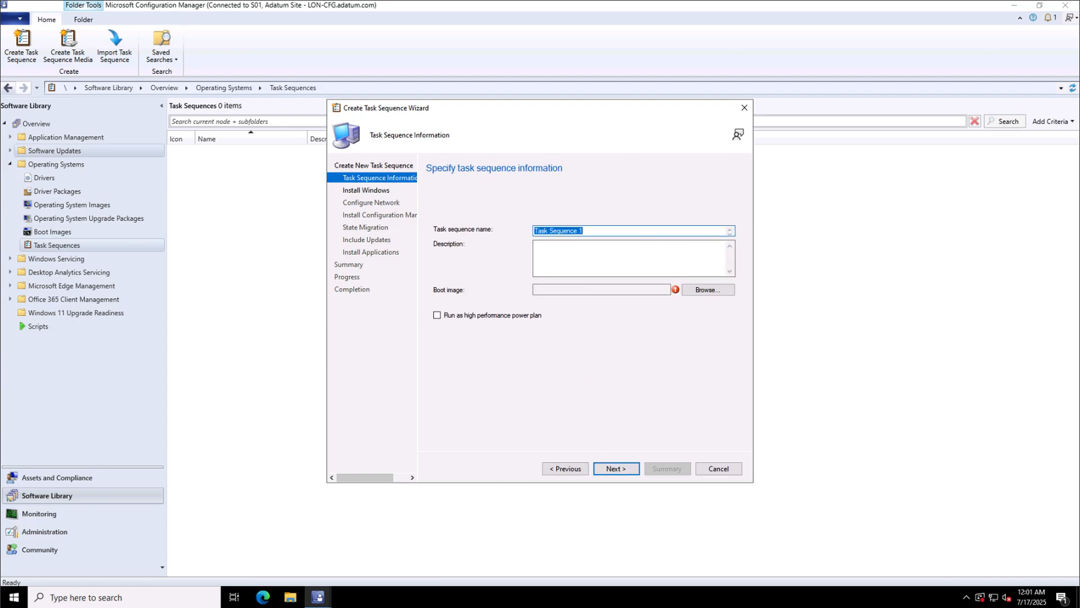
Name it 'Deploy Windows 10 Enterprise X64 Eval' and select boot image x64 10.0.22621.1.
{"action": "type", "text": "Deploy Windows 10 Enterprise X64 Eval"}
{"action": "left_click", "coordinate": [617, 255]}
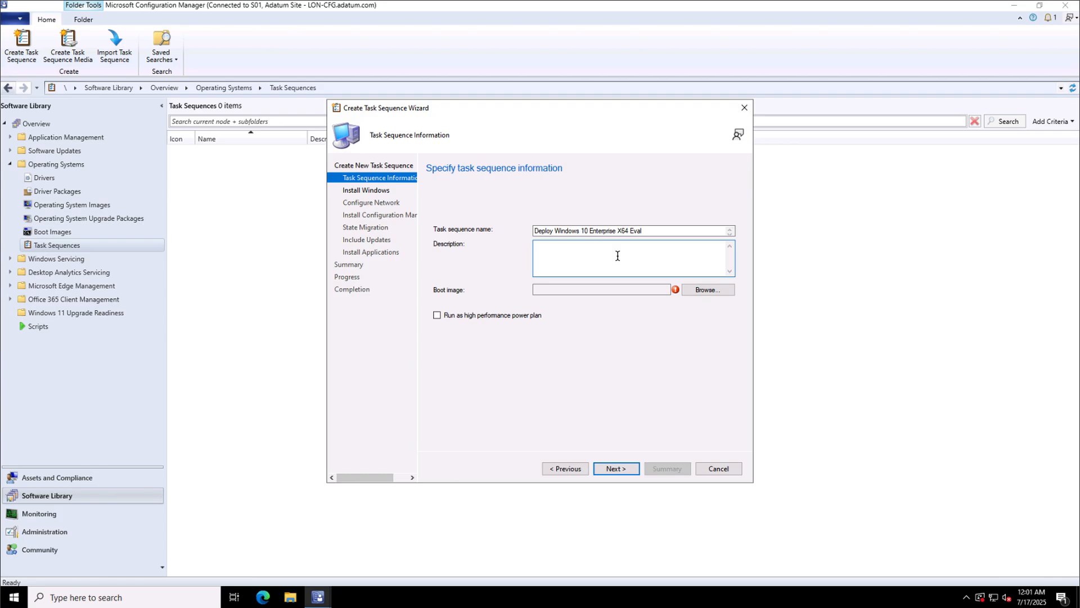
{"action": "left_click", "coordinate": [698, 288]}
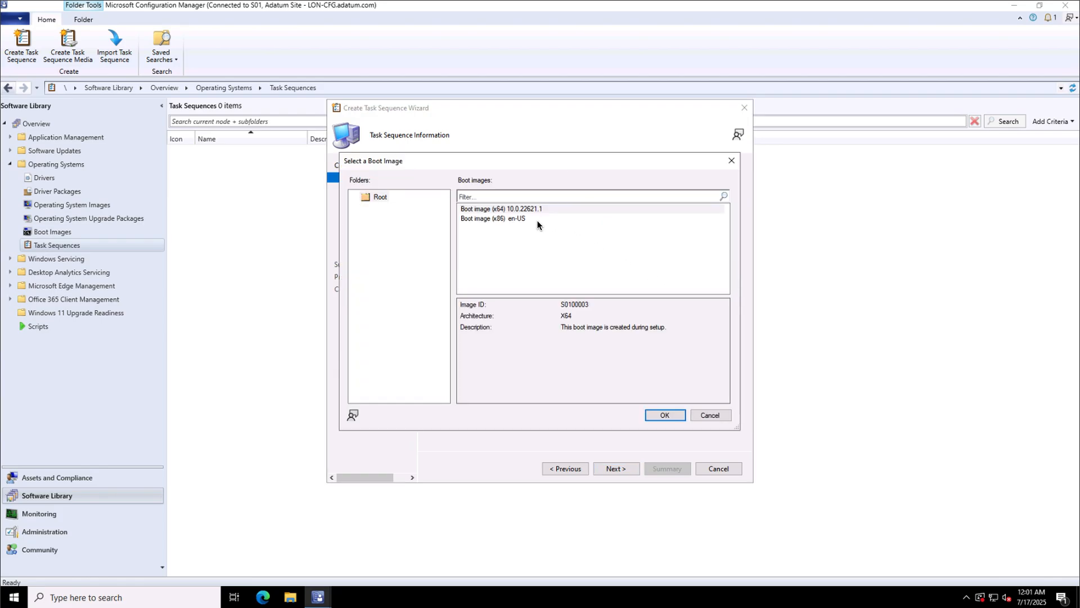
{"action": "left_click", "coordinate": [501, 209]}
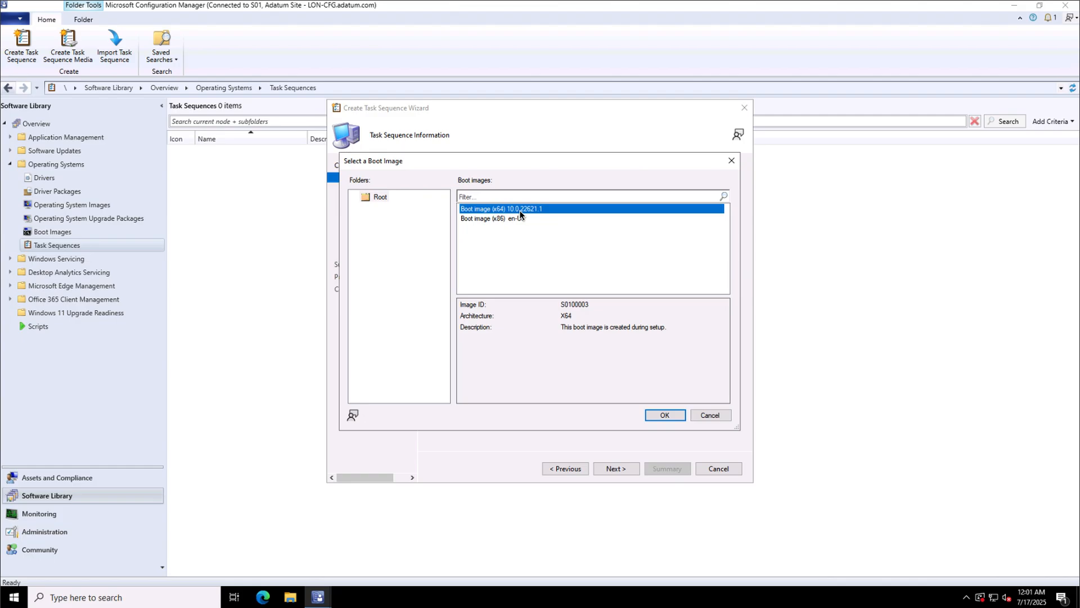
{"action": "left_click", "coordinate": [661, 415]}
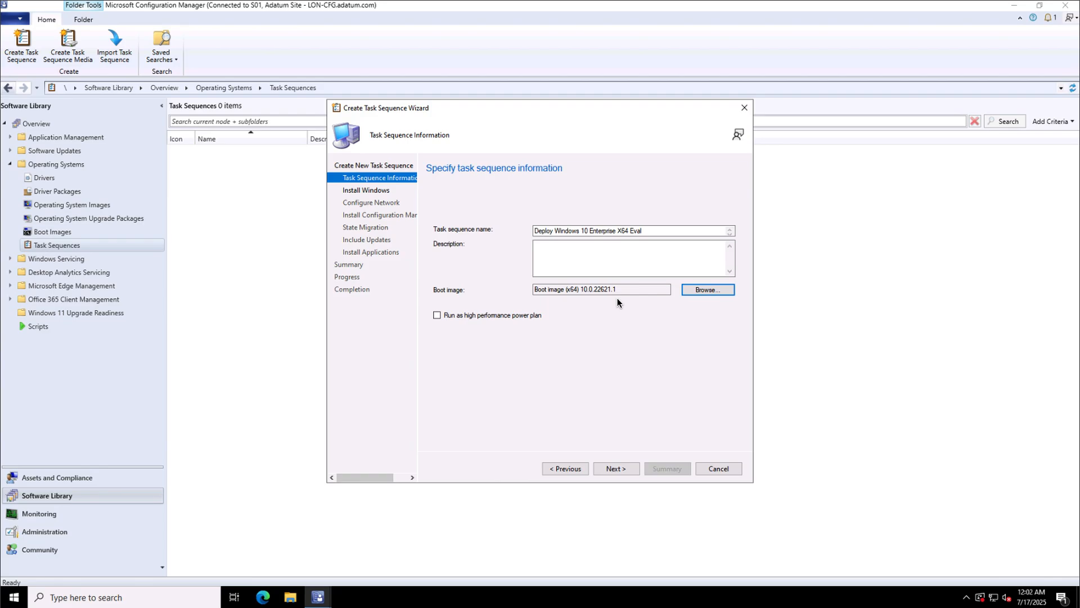
Use the Windows 10 Enterprise X64 Eval image package and turn off BitLocker.
{"action": "left_click", "coordinate": [611, 469]}
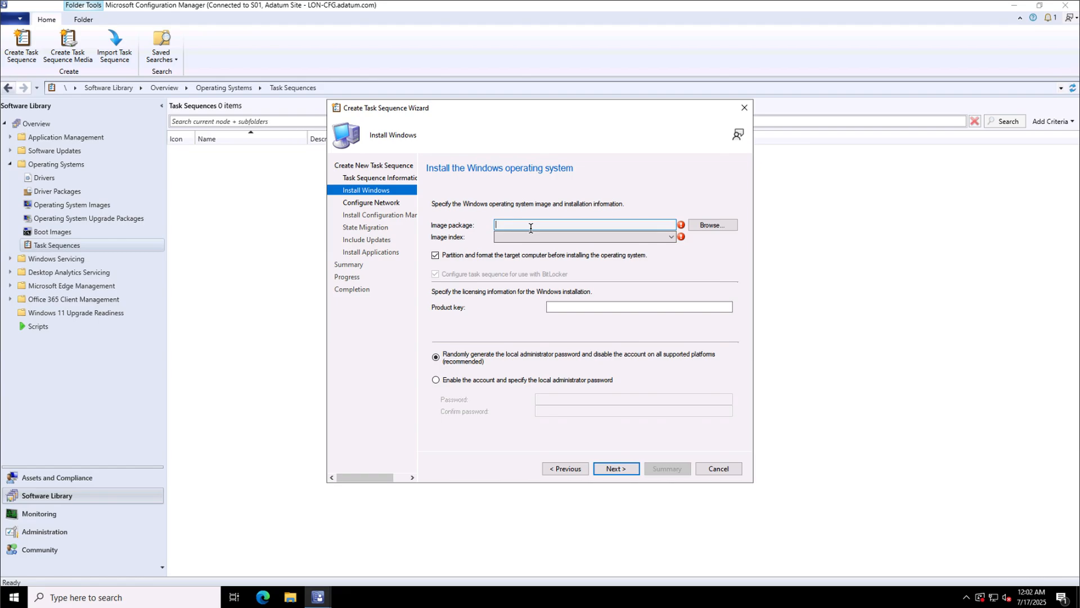
{"action": "left_click", "coordinate": [704, 225]}
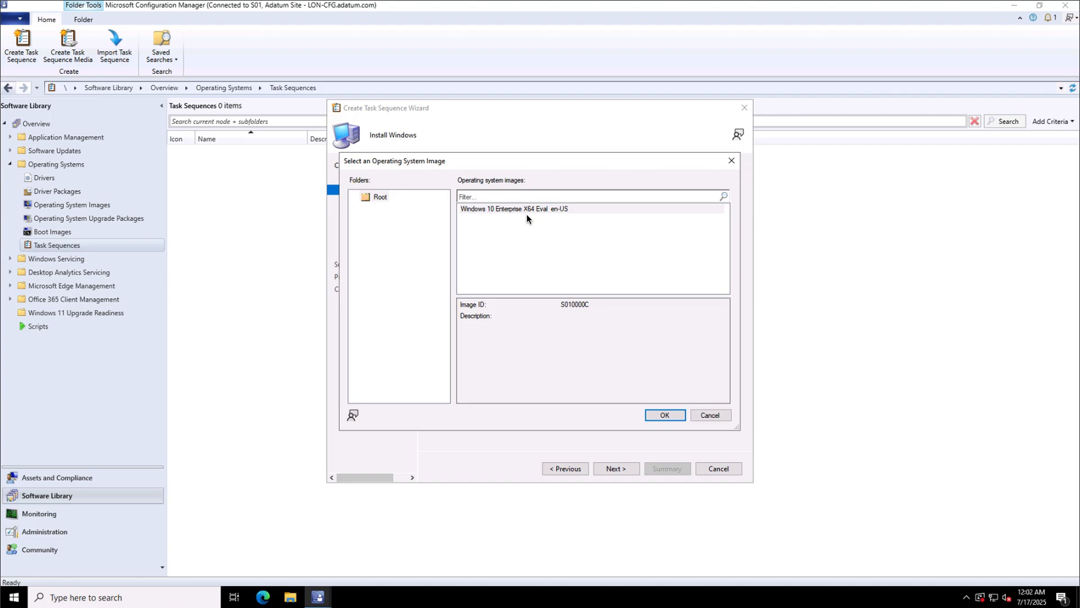
{"action": "left_click", "coordinate": [504, 210]}
{"action": "left_click", "coordinate": [662, 415]}
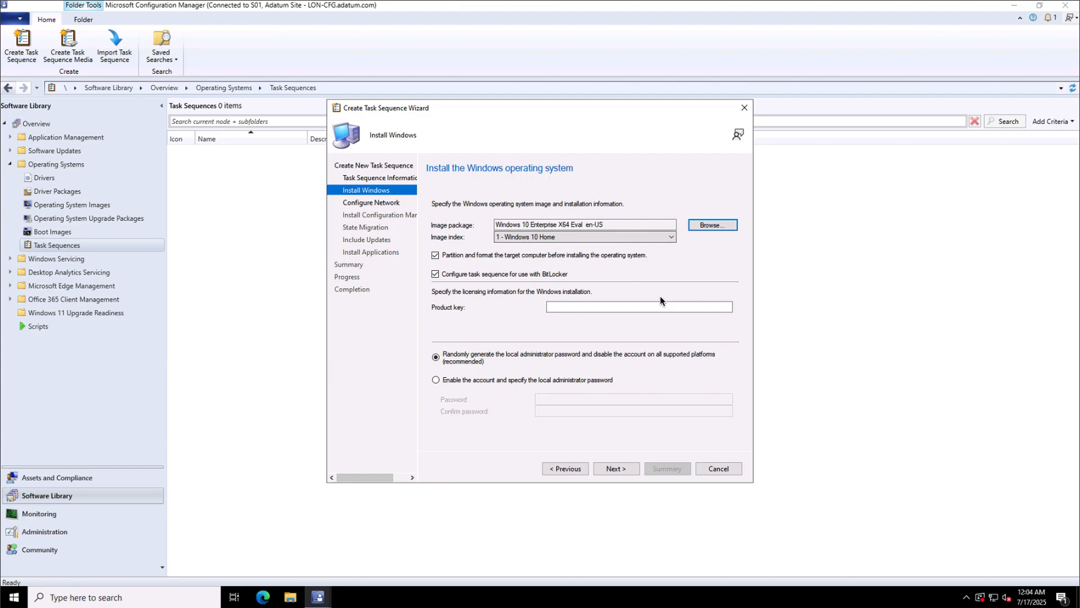
{"action": "left_click", "coordinate": [539, 273]}
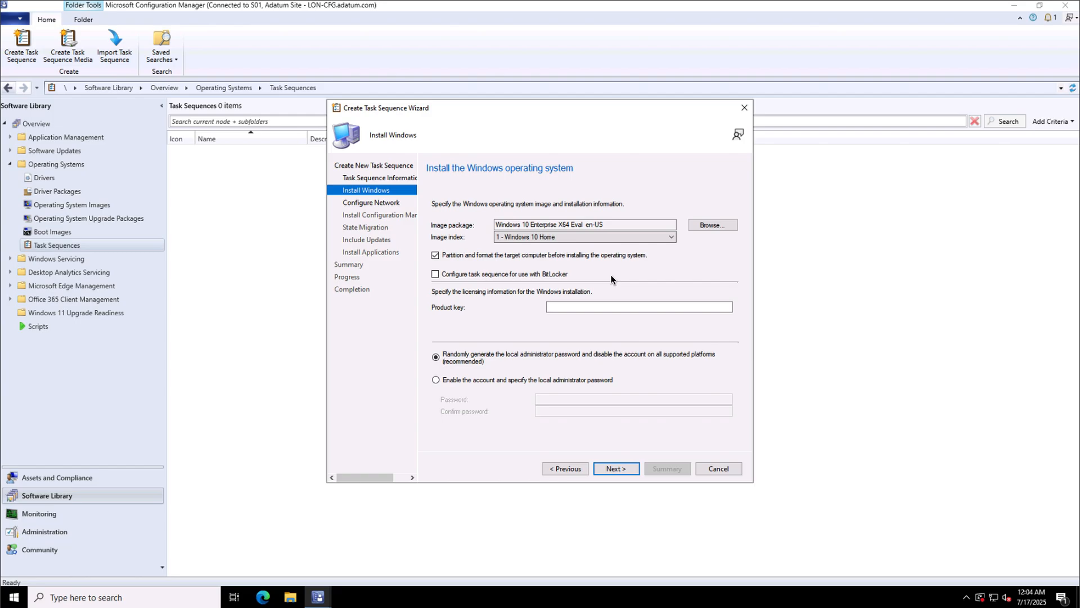
Enable the local administrator account and enter its password twice.
{"action": "left_click", "coordinate": [490, 380]}
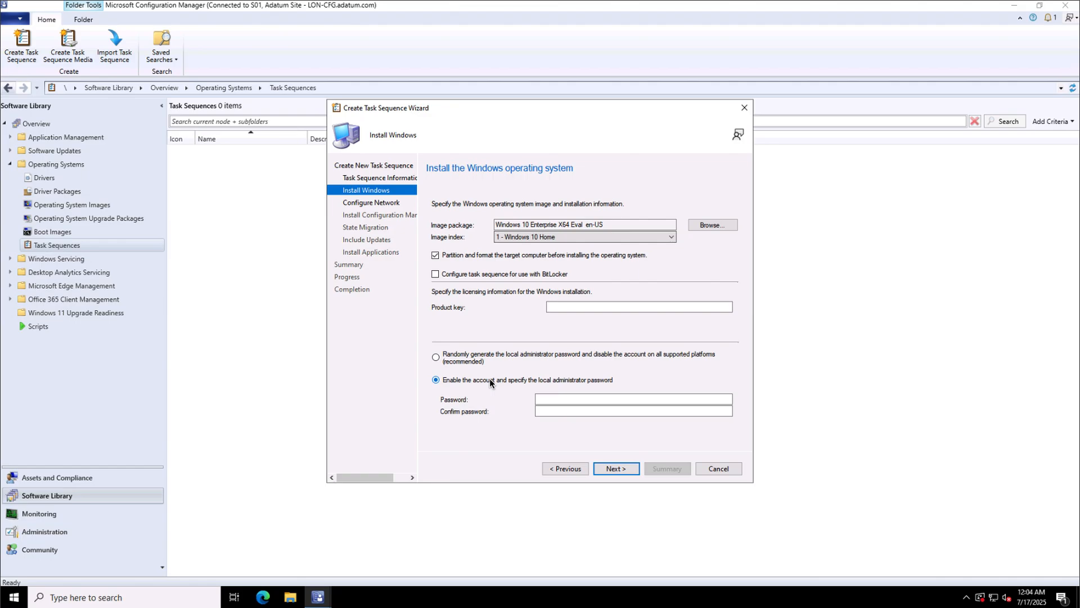
{"action": "left_click", "coordinate": [557, 399]}
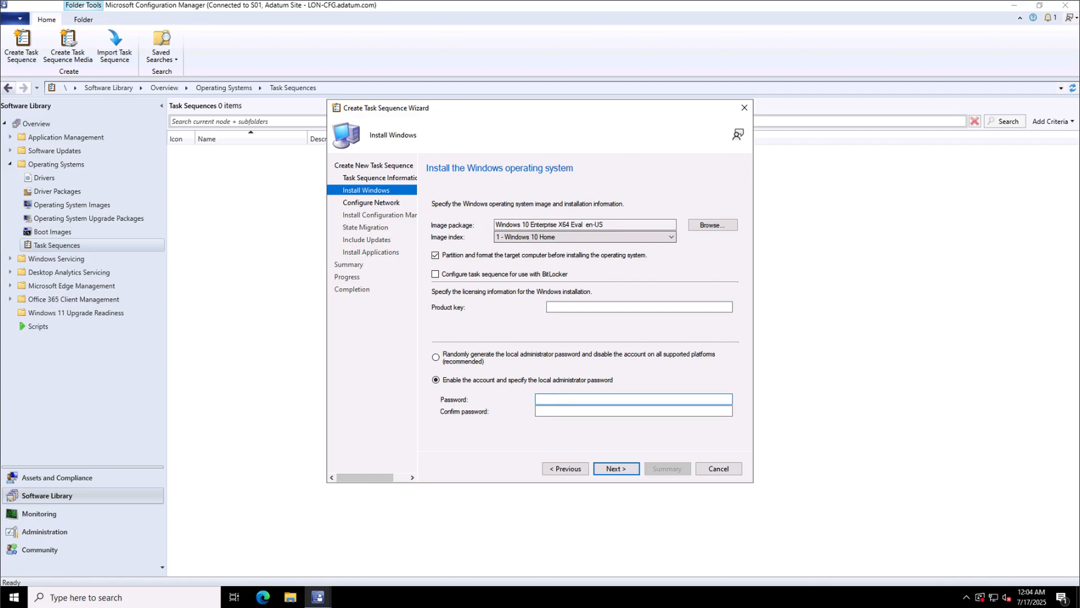
{"action": "key", "text": "ctrl+v"}
{"action": "left_click", "coordinate": [556, 410]}
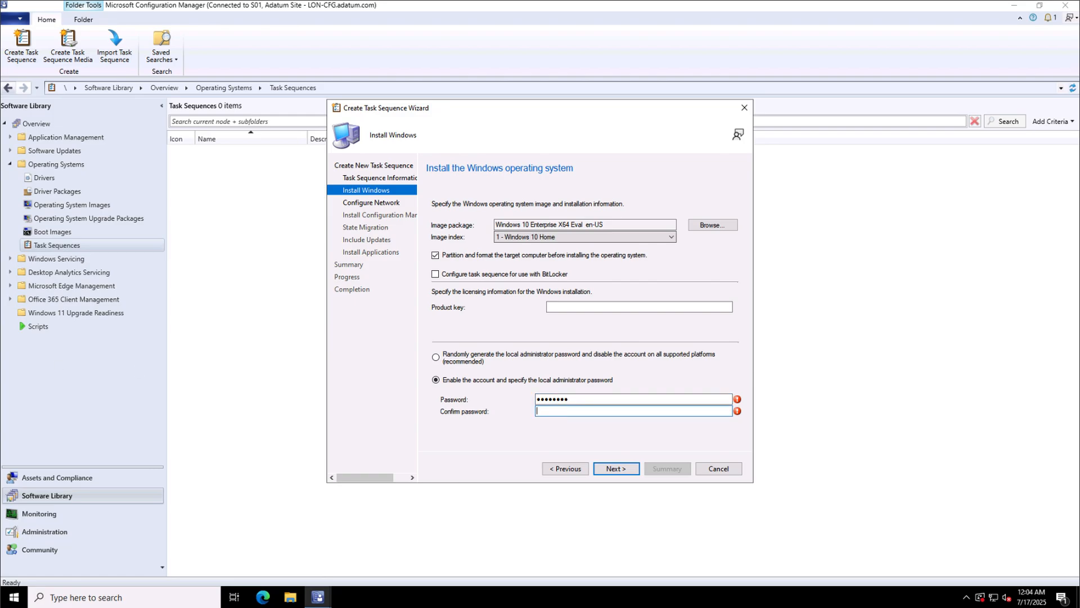
{"action": "key", "text": "ctrl+v"}
Set the network step to join domain adatum.com with the London Clients OU.
{"action": "left_click", "coordinate": [613, 469]}
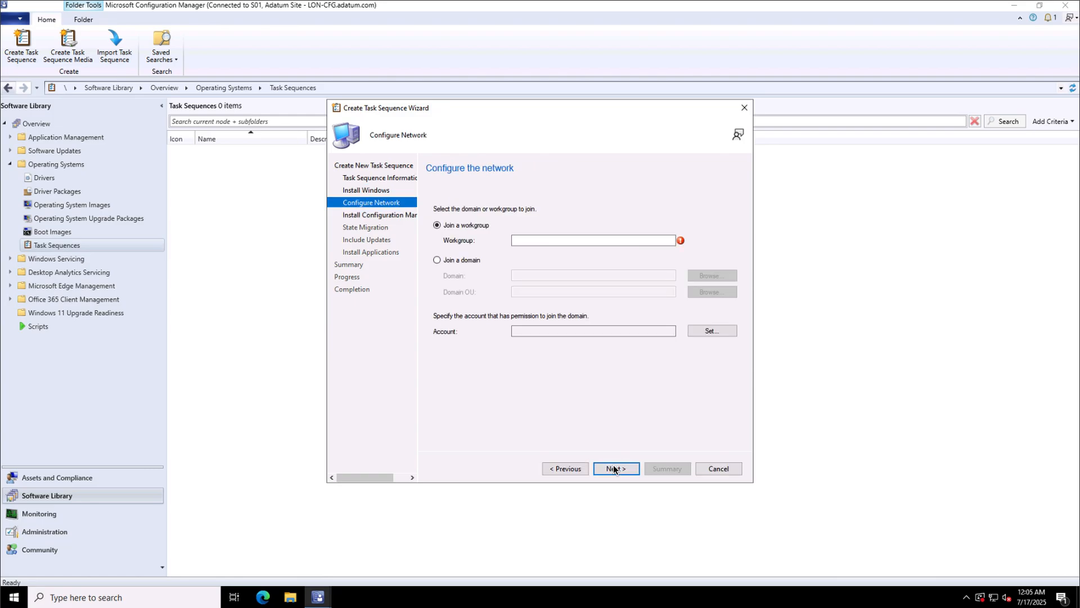
{"action": "left_click", "coordinate": [456, 260]}
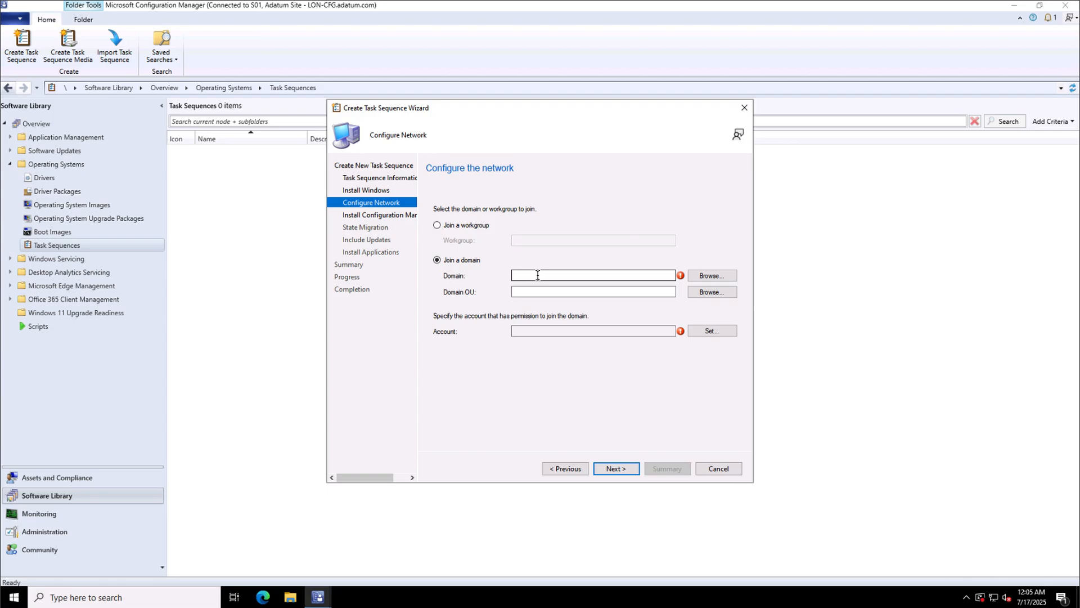
{"action": "left_click", "coordinate": [538, 275]}
{"action": "left_click", "coordinate": [706, 275]}
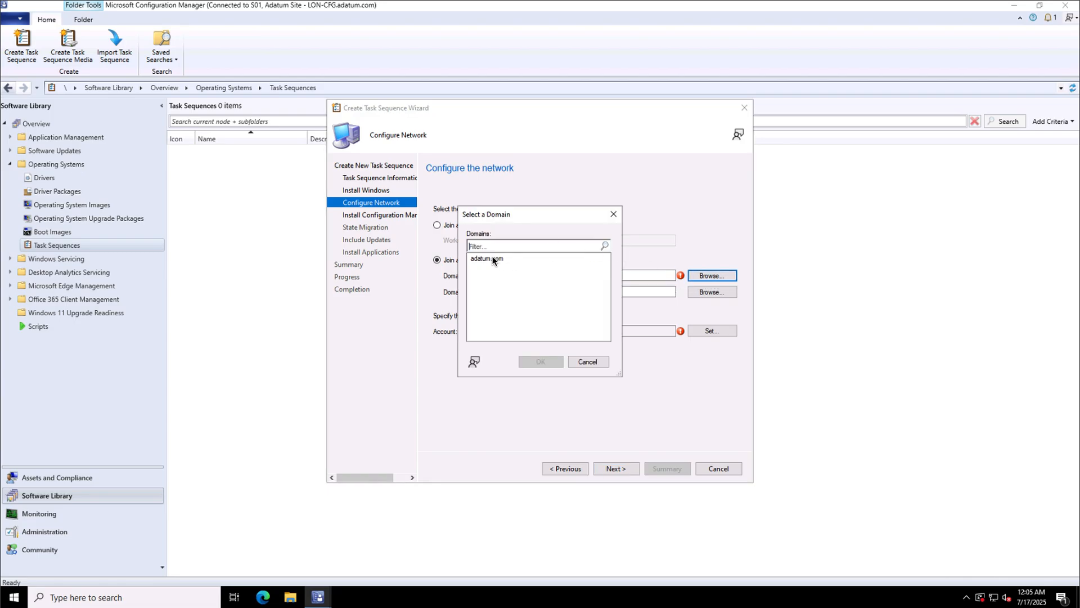
{"action": "left_click", "coordinate": [493, 258]}
{"action": "left_click", "coordinate": [538, 363]}
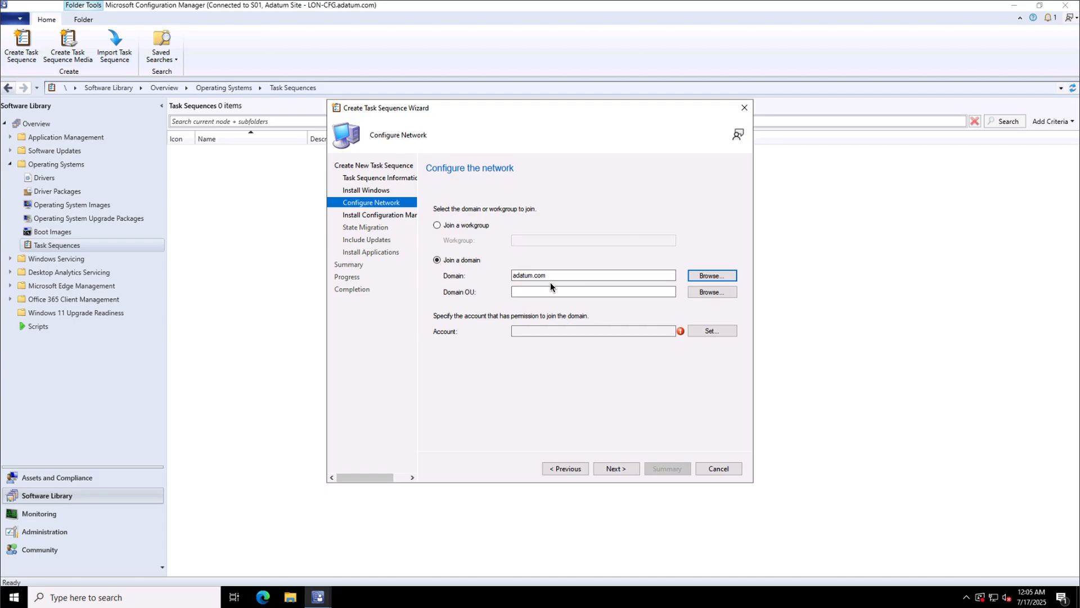
{"action": "left_click", "coordinate": [709, 292]}
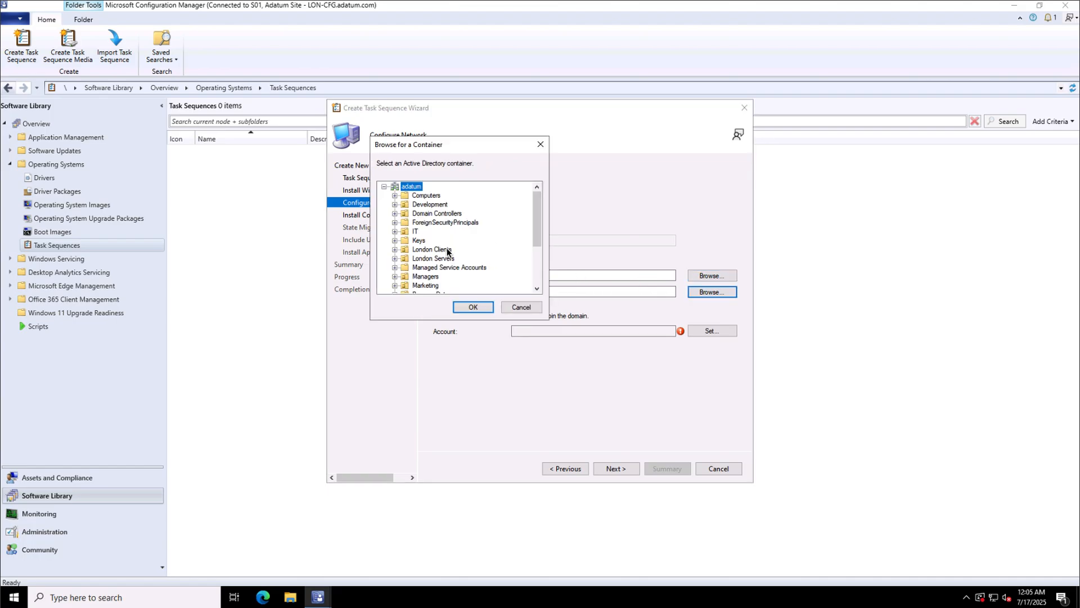
{"action": "scroll", "coordinate": [448, 268], "scroll_direction": "down", "scroll_amount": 2}
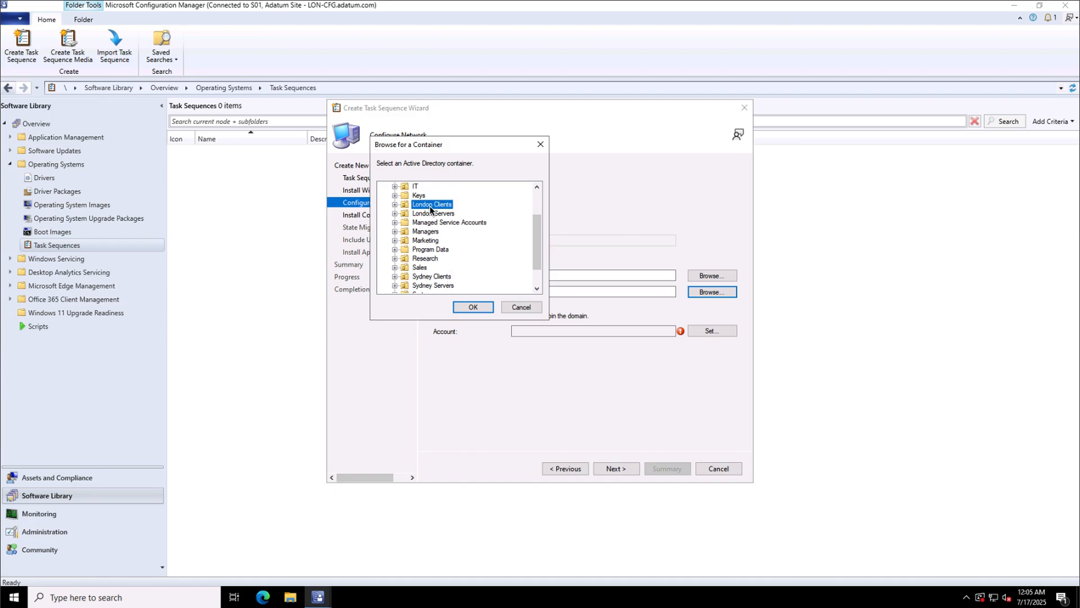
{"action": "left_click", "coordinate": [473, 308]}
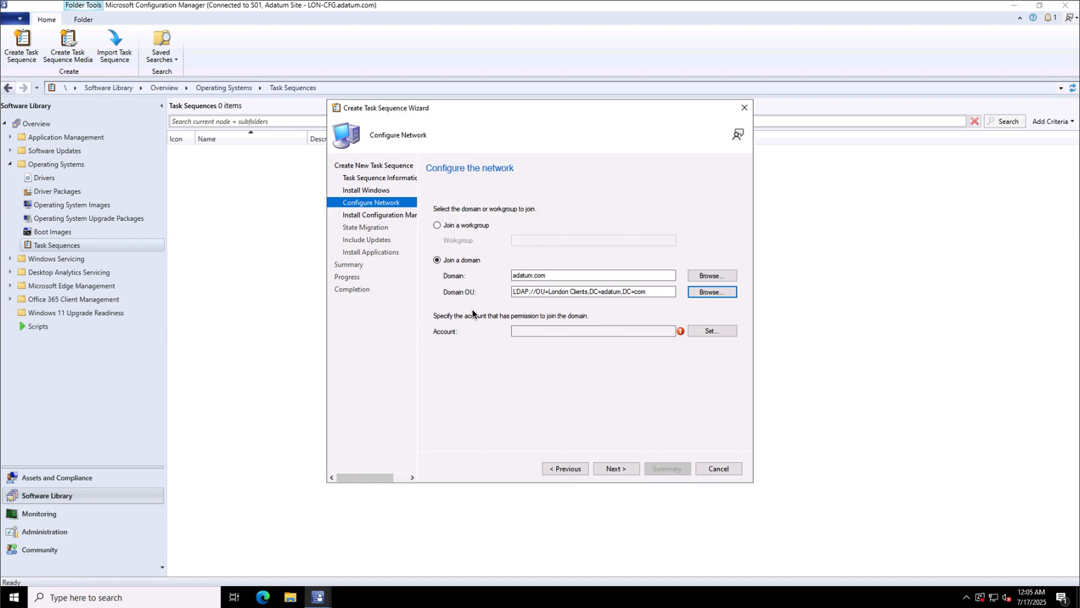
Set the domain-join account to Adatum\DomainJoin and enter its password twice.
{"action": "left_click", "coordinate": [703, 330]}
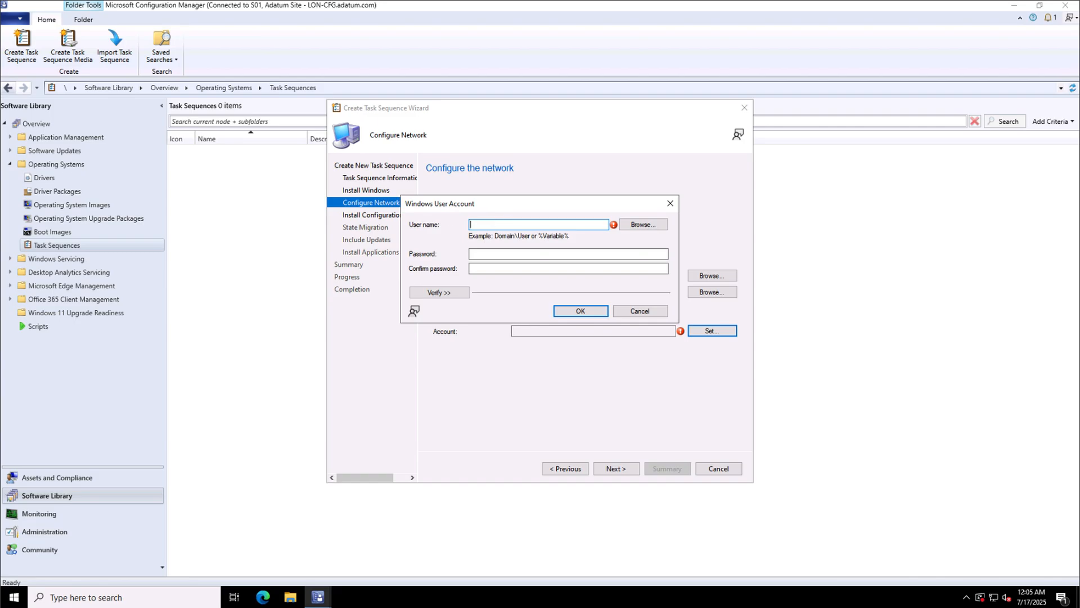
{"action": "type", "text": "Adatum\\DomainJoin"}
{"action": "left_click", "coordinate": [479, 254]}
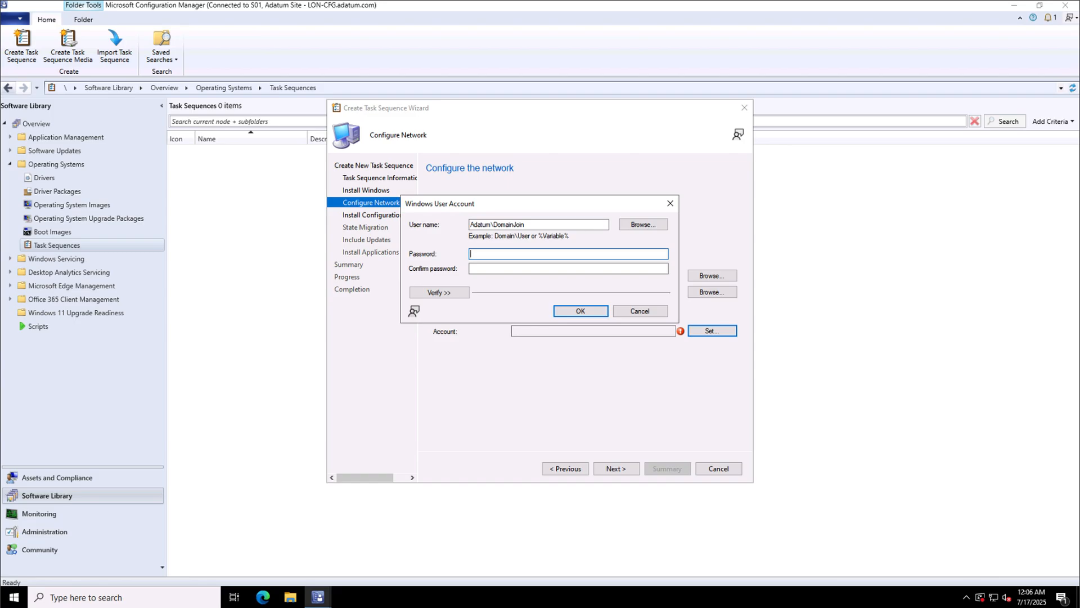
{"action": "type", "text": "Pa55w.rd"}
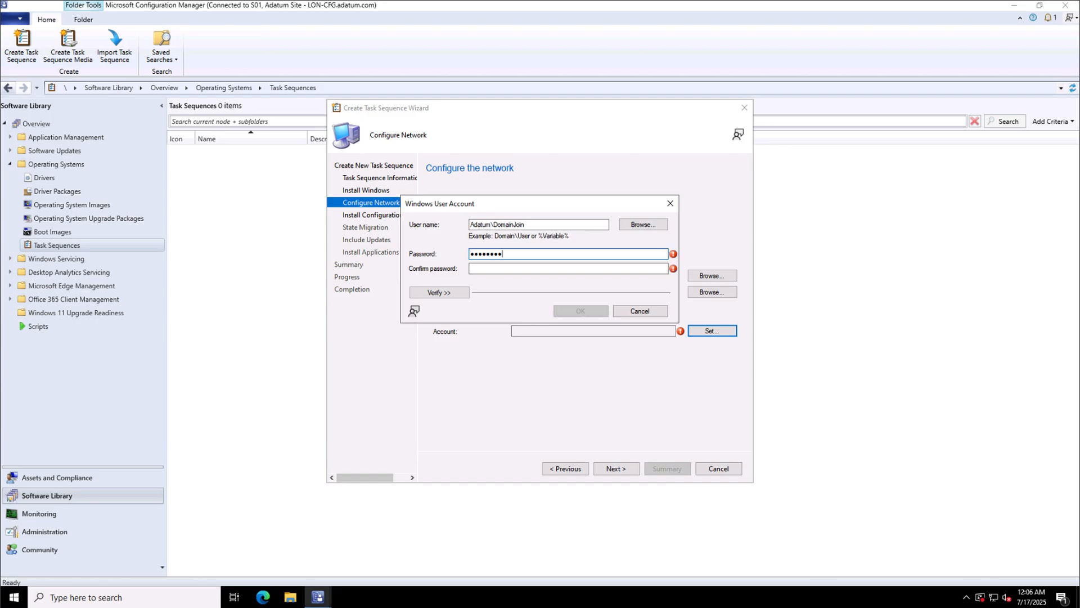
{"action": "left_click", "coordinate": [482, 269]}
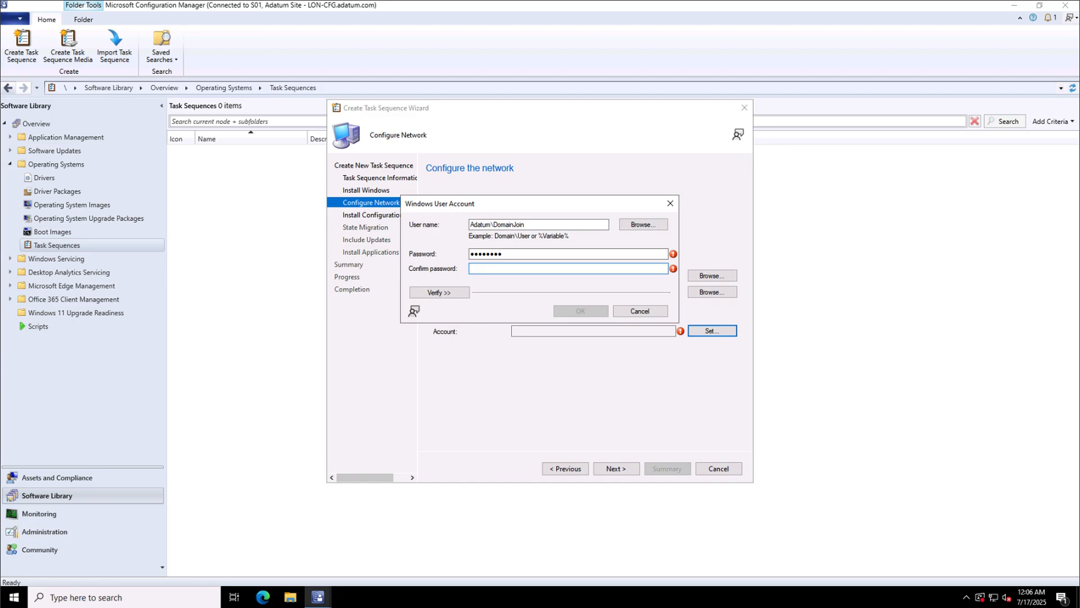
{"action": "type", "text": "Pa55w.rd"}
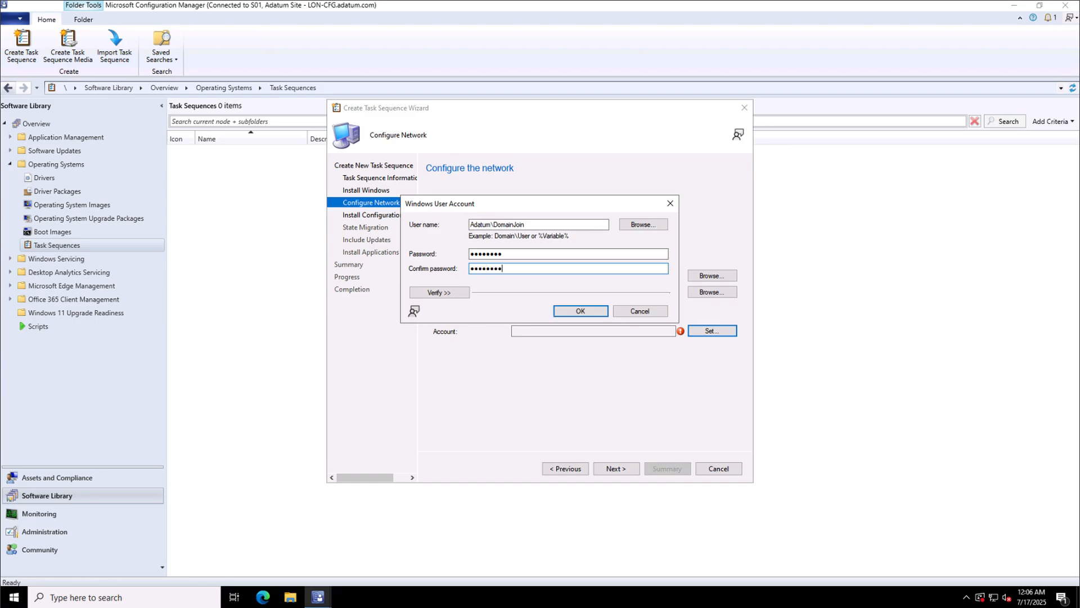
Test the domain-join account's connection to Active Directory and confirm the account.
{"action": "left_click", "coordinate": [440, 292]}
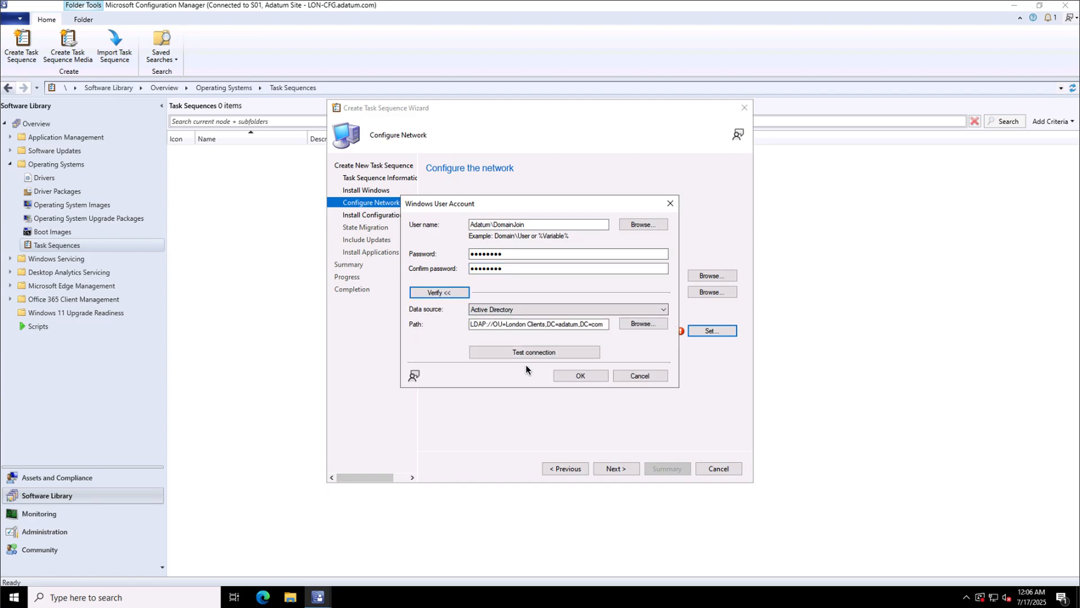
{"action": "left_click", "coordinate": [547, 352]}
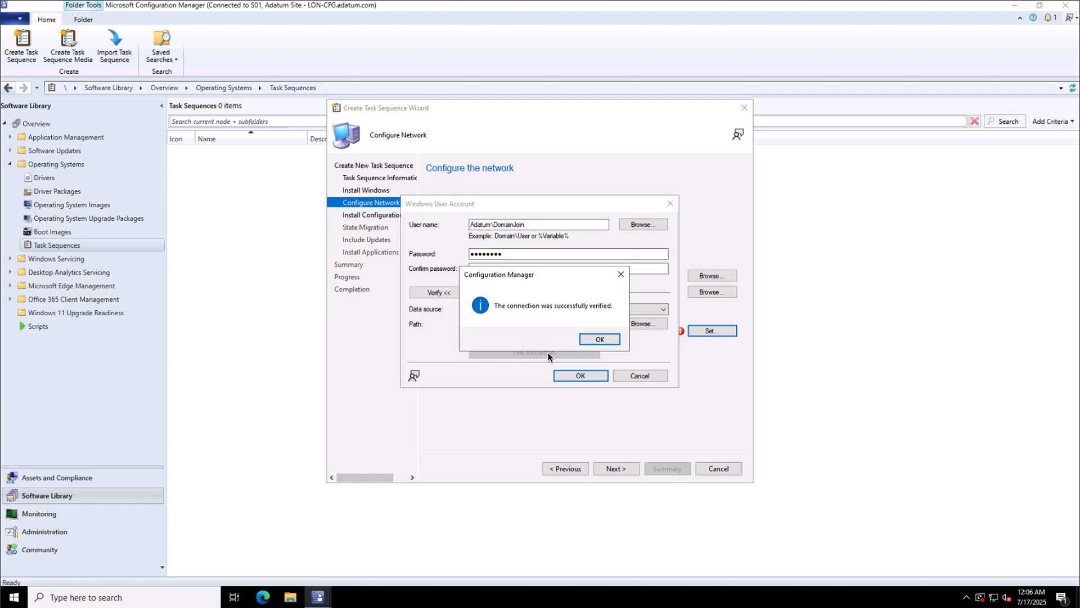
{"action": "left_click", "coordinate": [597, 338]}
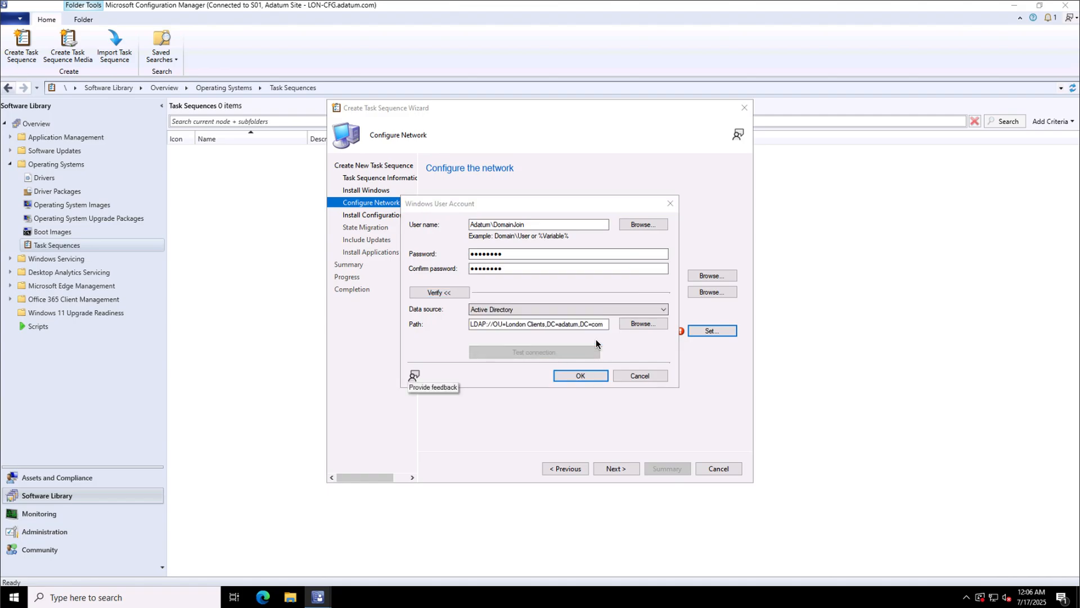
{"action": "left_click", "coordinate": [580, 375]}
{"action": "left_click", "coordinate": [615, 468]}
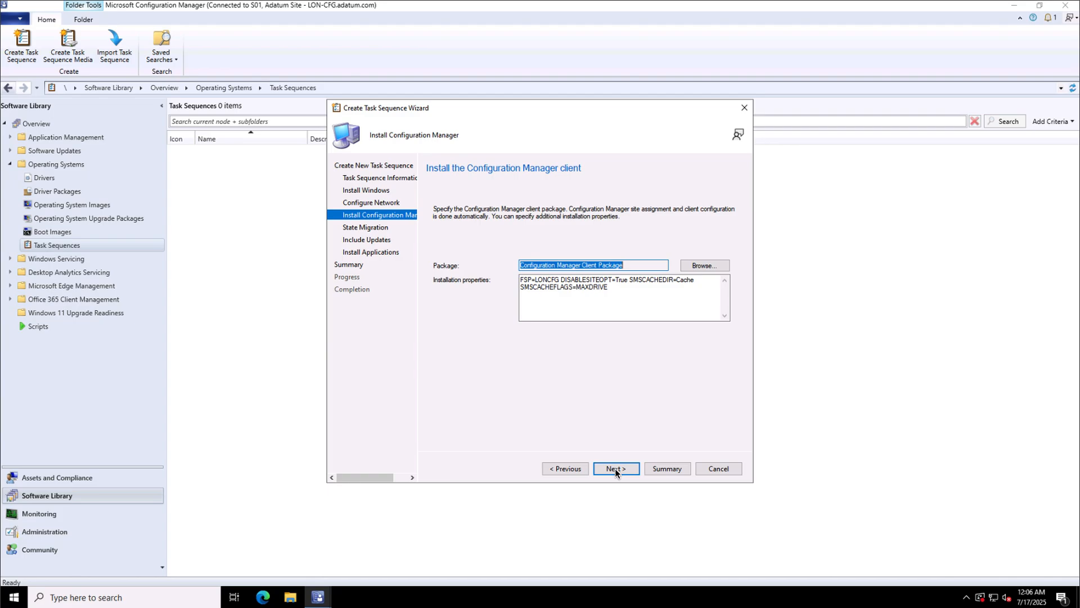
Accept defaults for state migration, updates and applications, then create the task sequence.
{"action": "left_click", "coordinate": [617, 469]}
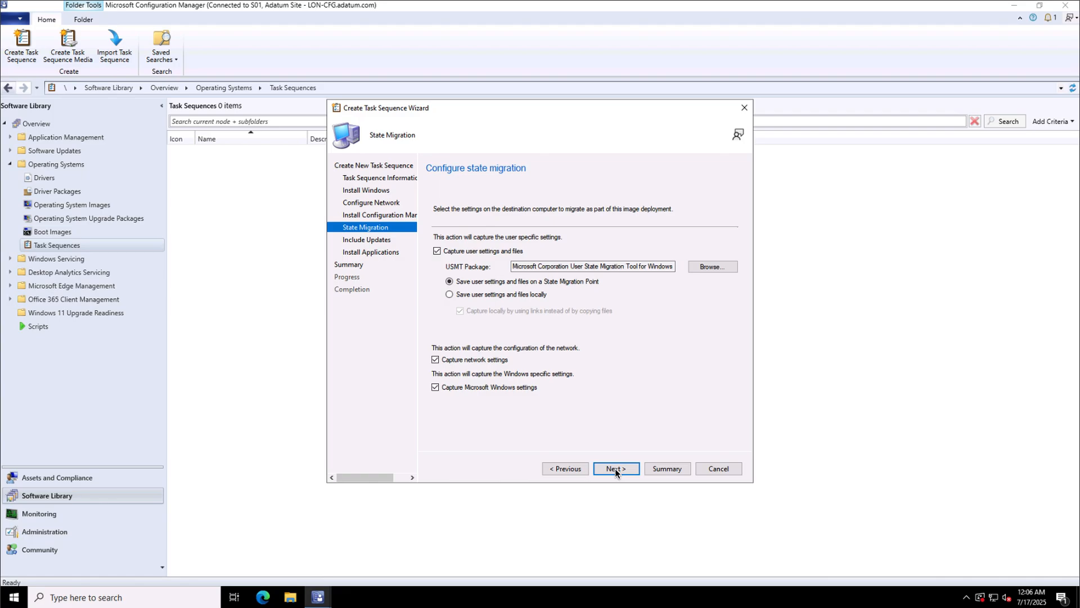
{"action": "left_click", "coordinate": [616, 469]}
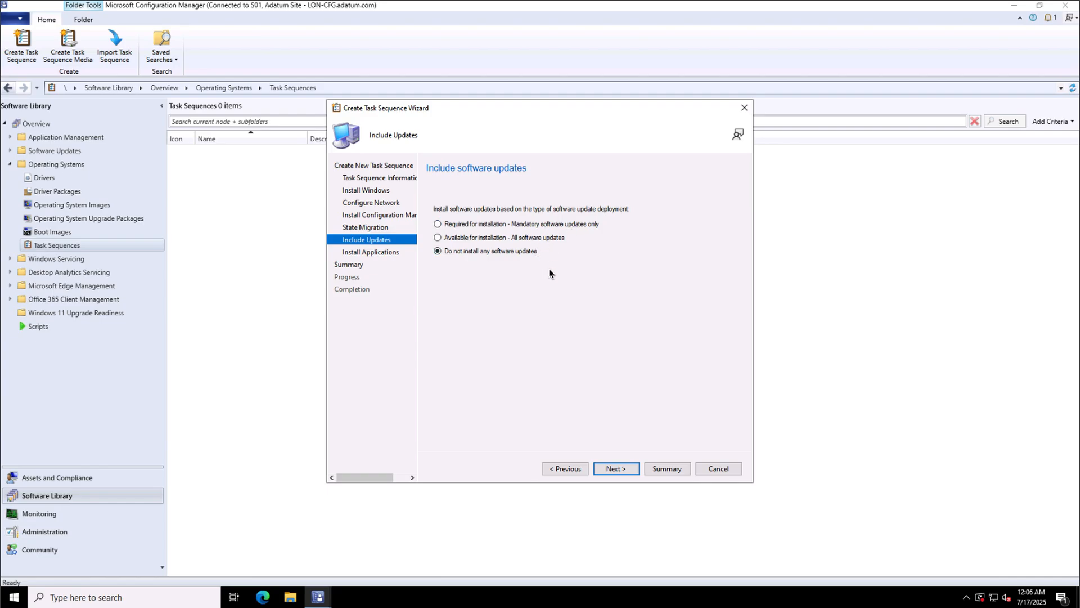
{"action": "left_click", "coordinate": [617, 468]}
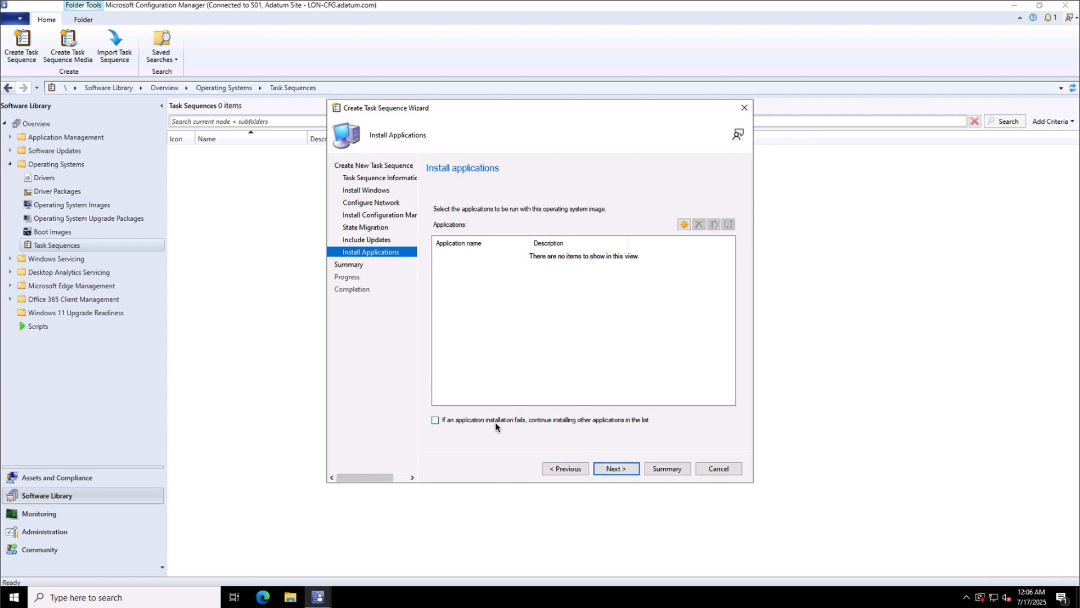
{"action": "left_click", "coordinate": [619, 468]}
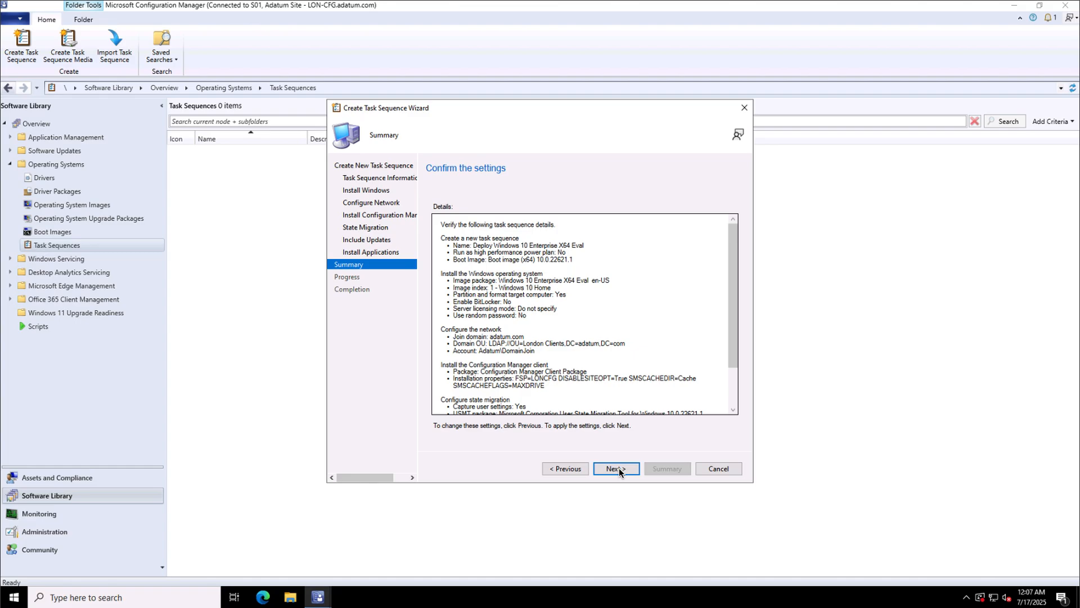
{"action": "left_click", "coordinate": [619, 468]}
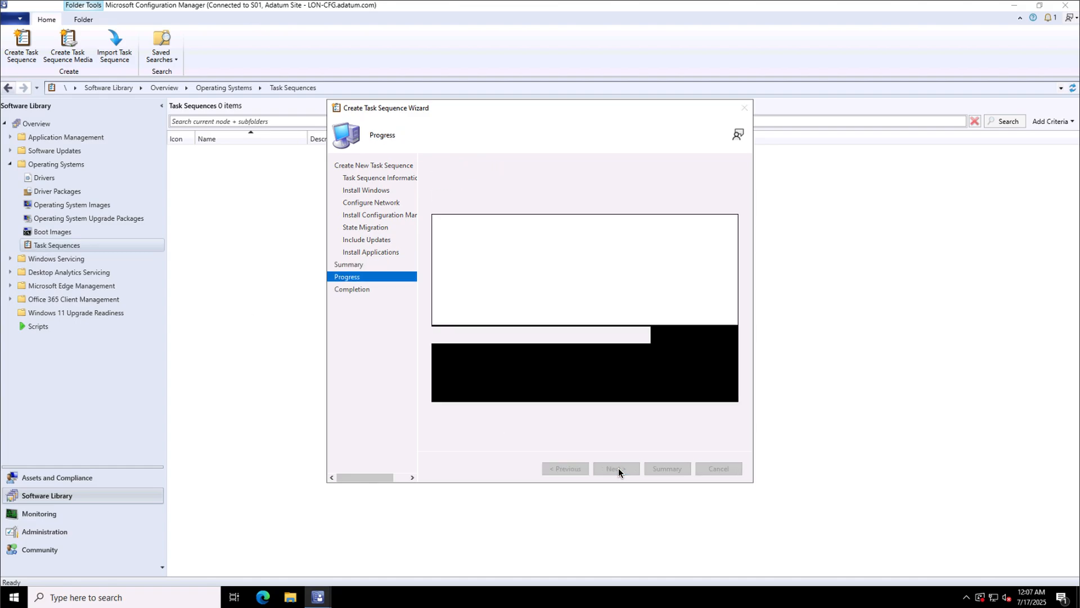
{"action": "left_click", "coordinate": [724, 468]}
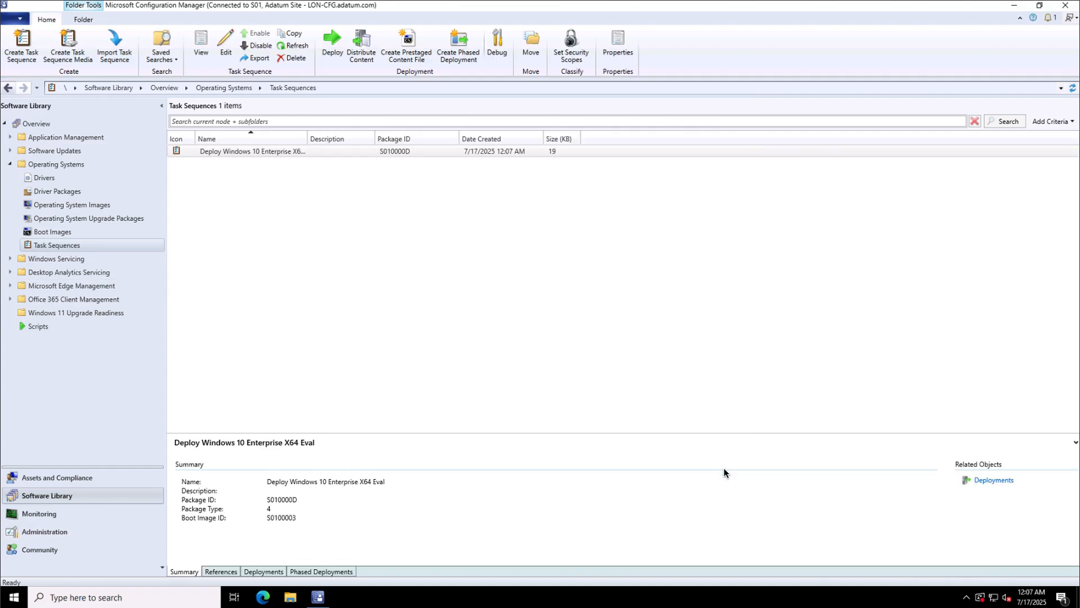
In the task sequence editor's Apply Windows Settings, set user name to 'A. Datum IT Services'.
{"action": "right_click", "coordinate": [250, 151]}
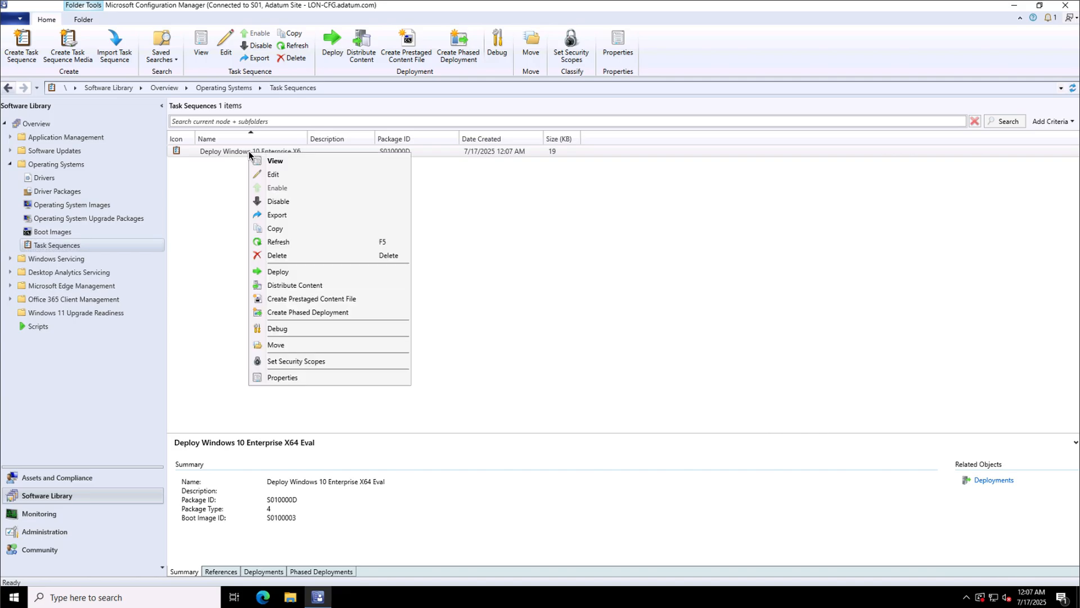
{"action": "left_click", "coordinate": [275, 177]}
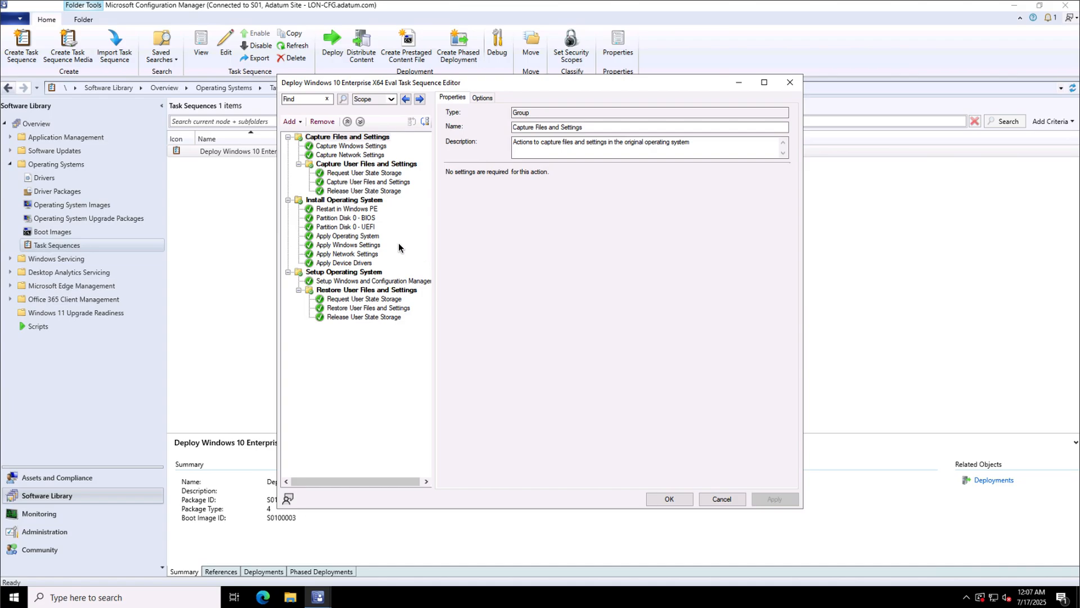
{"action": "left_click", "coordinate": [346, 245]}
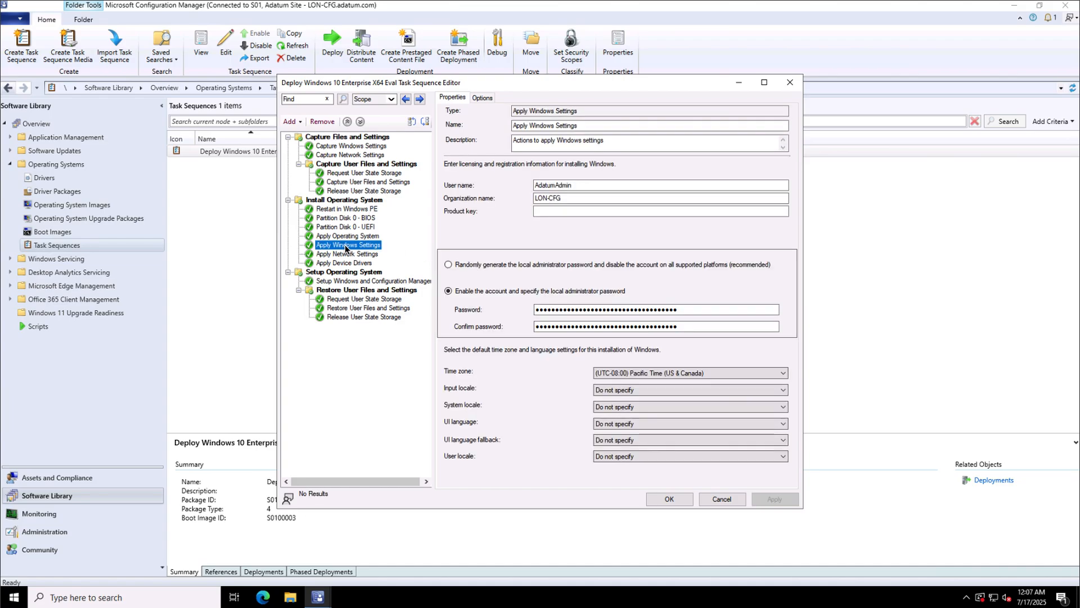
{"action": "left_click", "coordinate": [590, 187]}
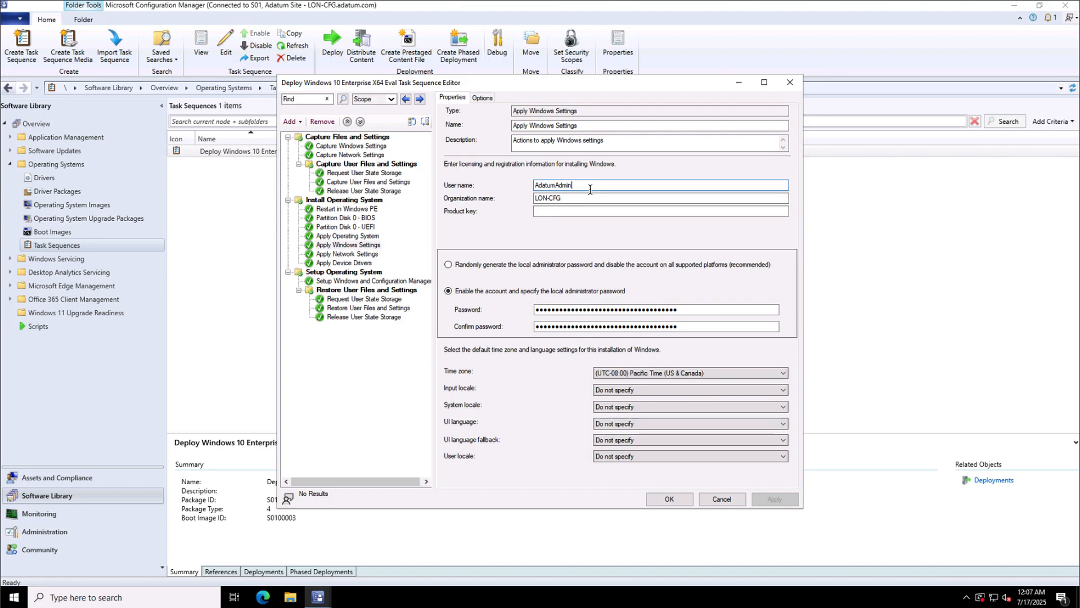
{"action": "key", "text": "ctrl+a"}
{"action": "type", "text": "A. Datum IT Services"}
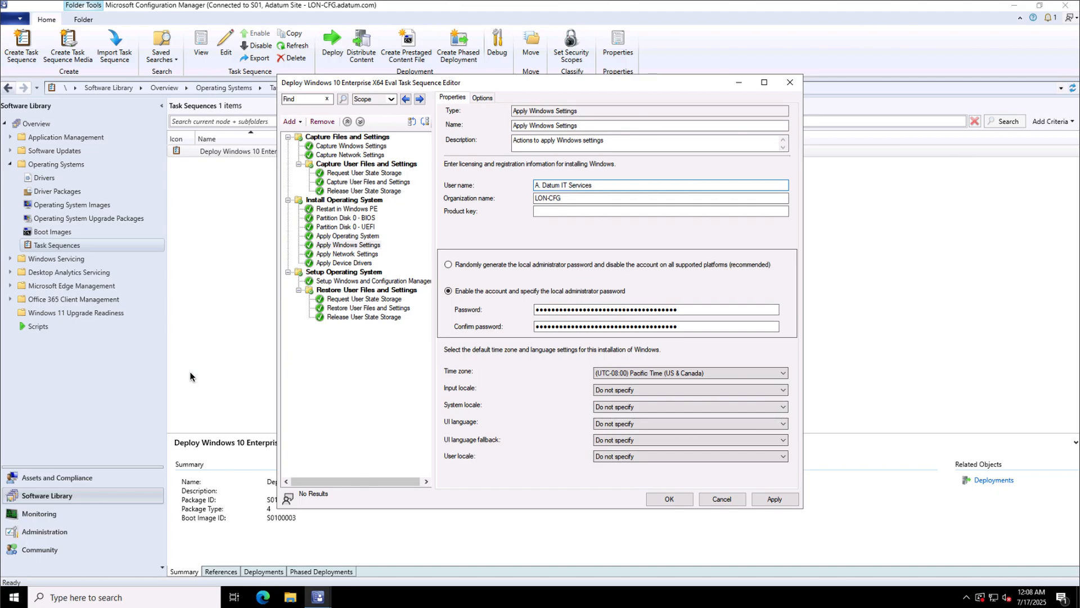
Change the organization name from LON-CFG to 'A. Datum' and save the task sequence.
{"action": "left_click", "coordinate": [576, 198]}
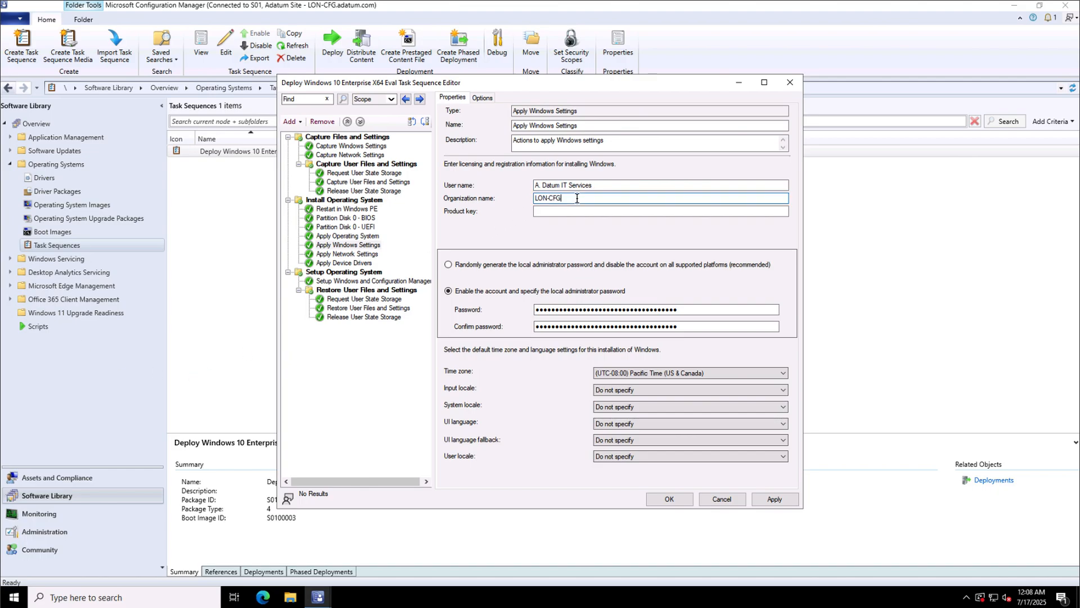
{"action": "key", "text": "ctrl+a"}
{"action": "type", "text": "A. Datum"}
{"action": "left_click", "coordinate": [660, 499]}
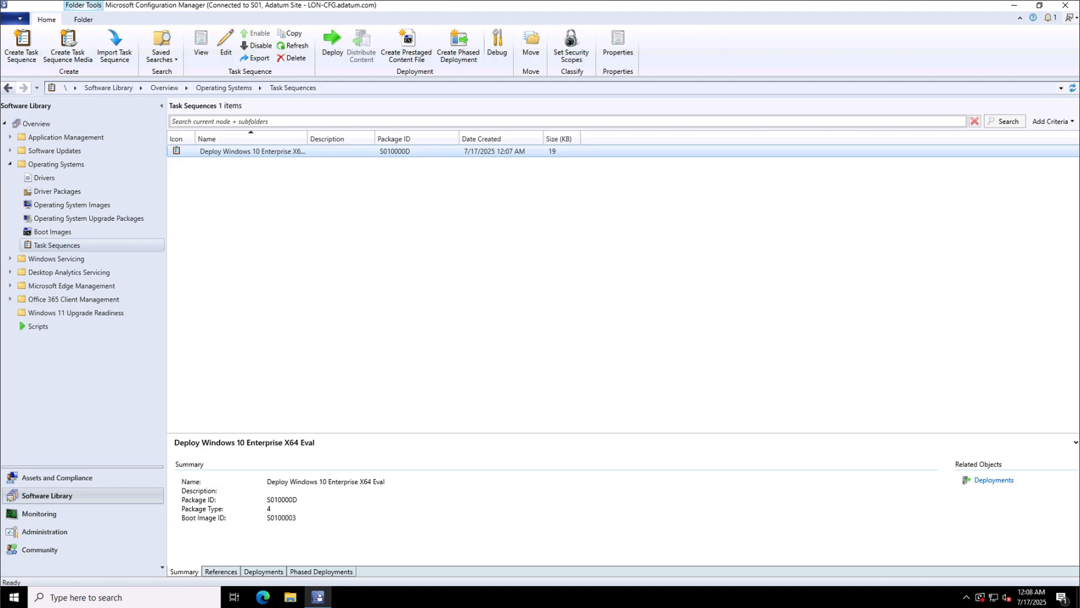
Deploy the task sequence to the Adatum Win 10 image collection.
{"action": "right_click", "coordinate": [227, 151]}
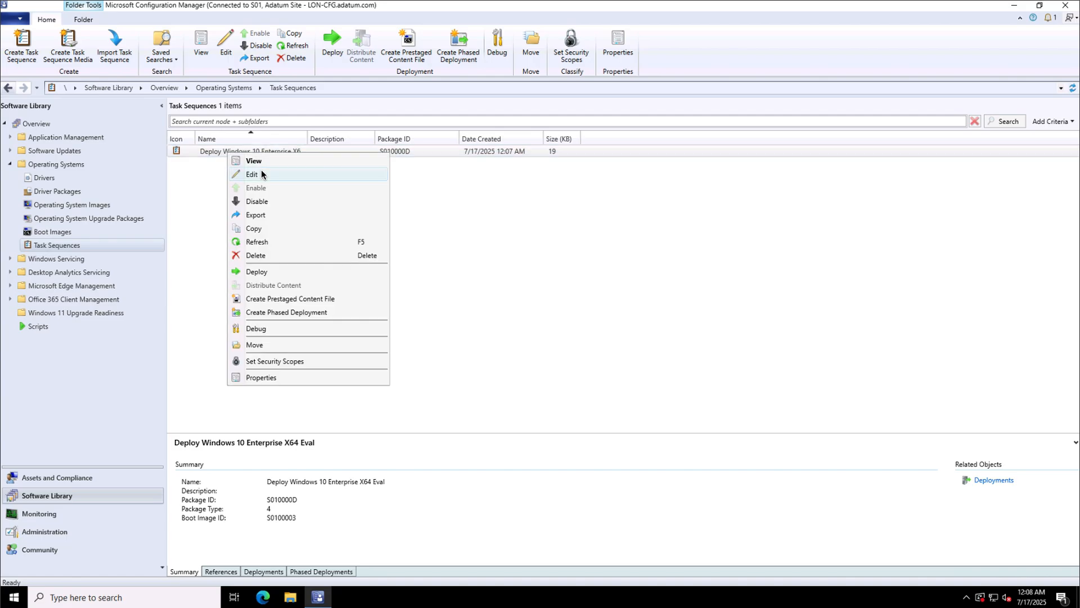
{"action": "left_click", "coordinate": [261, 272]}
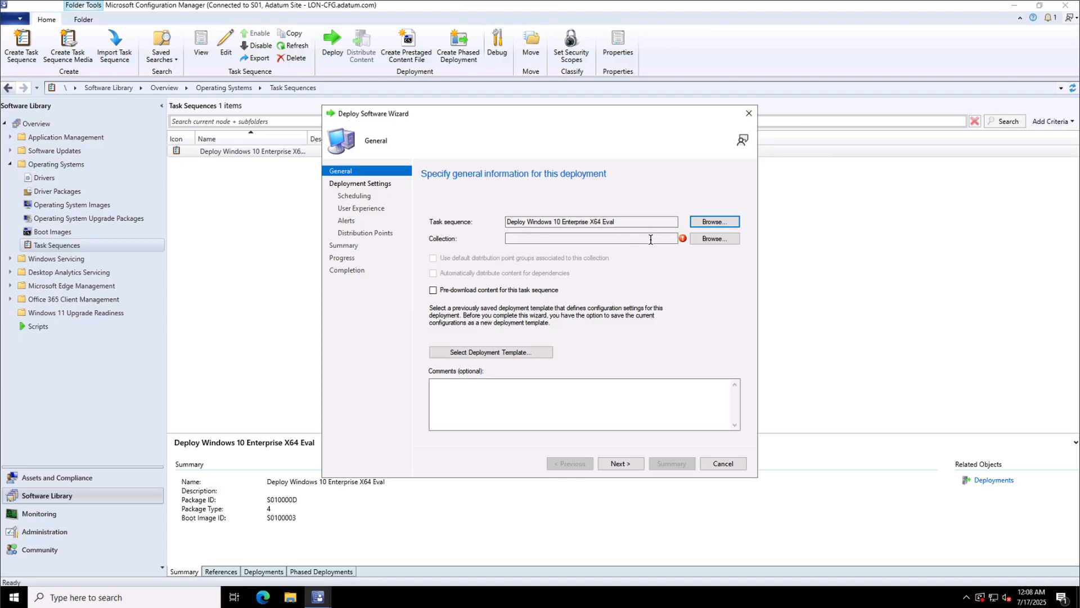
{"action": "left_click", "coordinate": [715, 239]}
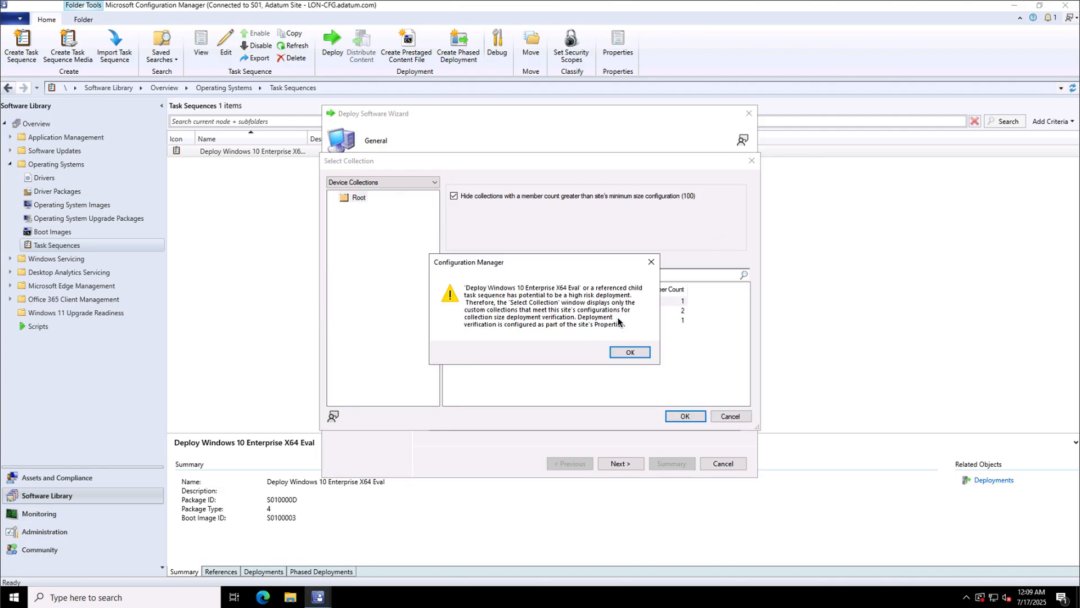
{"action": "left_click", "coordinate": [625, 351]}
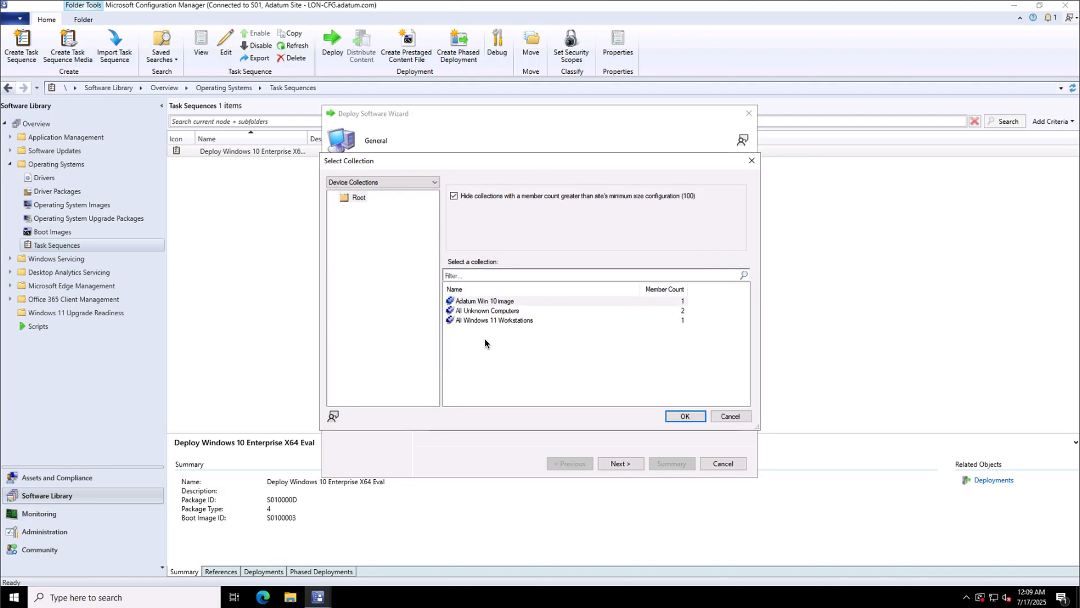
{"action": "left_click", "coordinate": [490, 302]}
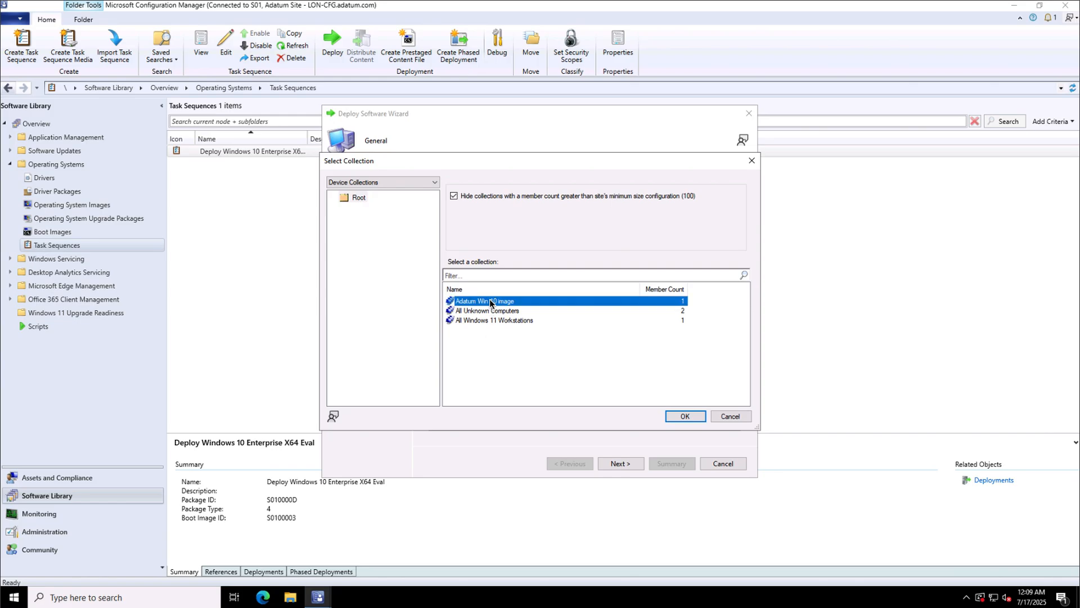
{"action": "left_click", "coordinate": [683, 417]}
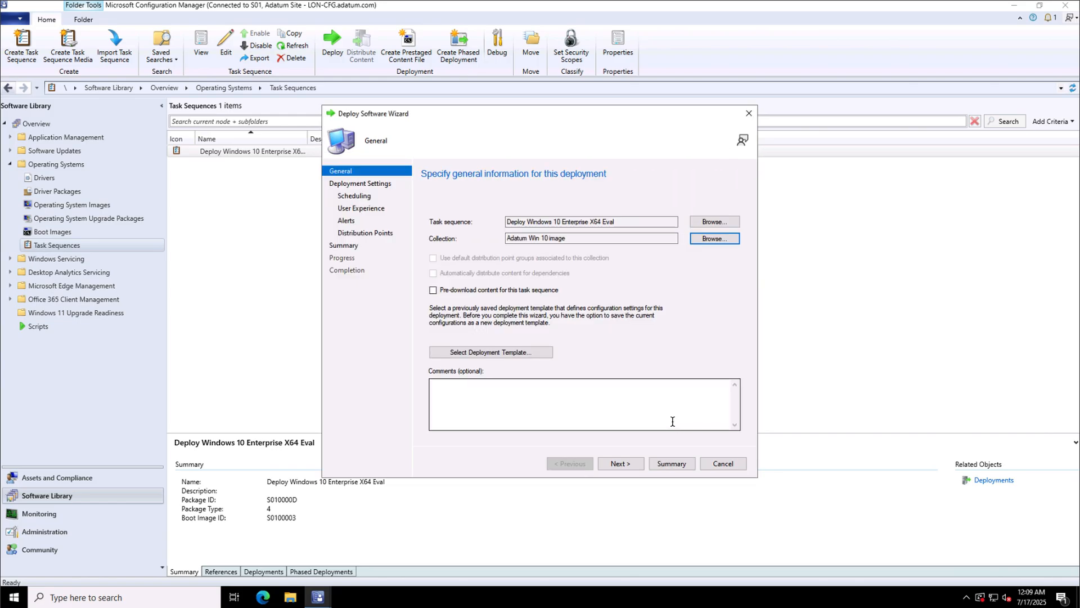
Make the deployment available only to media and PXE.
{"action": "left_click", "coordinate": [620, 463]}
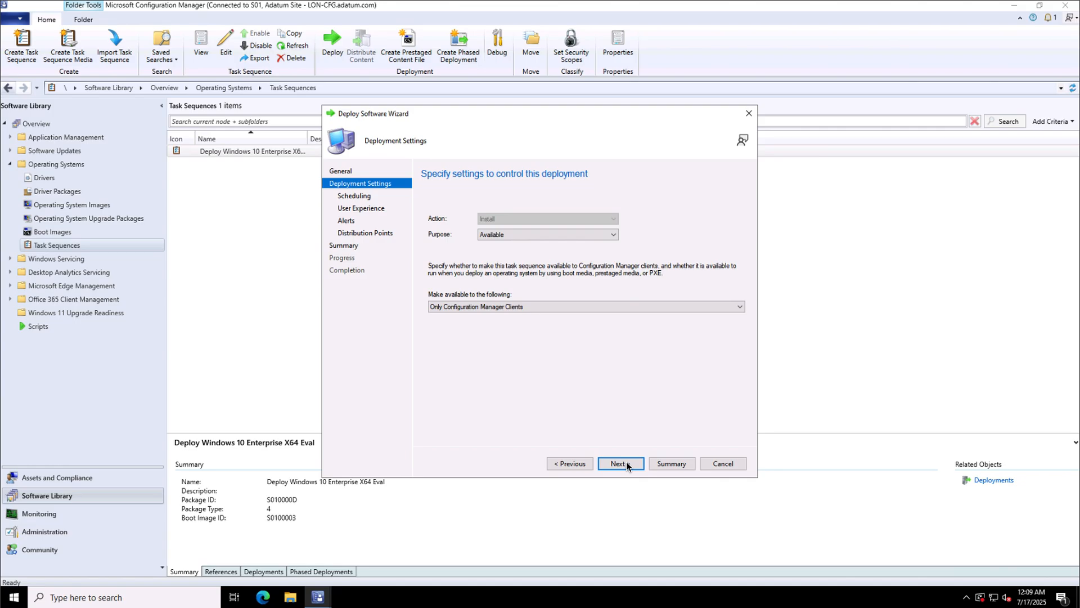
{"action": "left_click", "coordinate": [541, 307]}
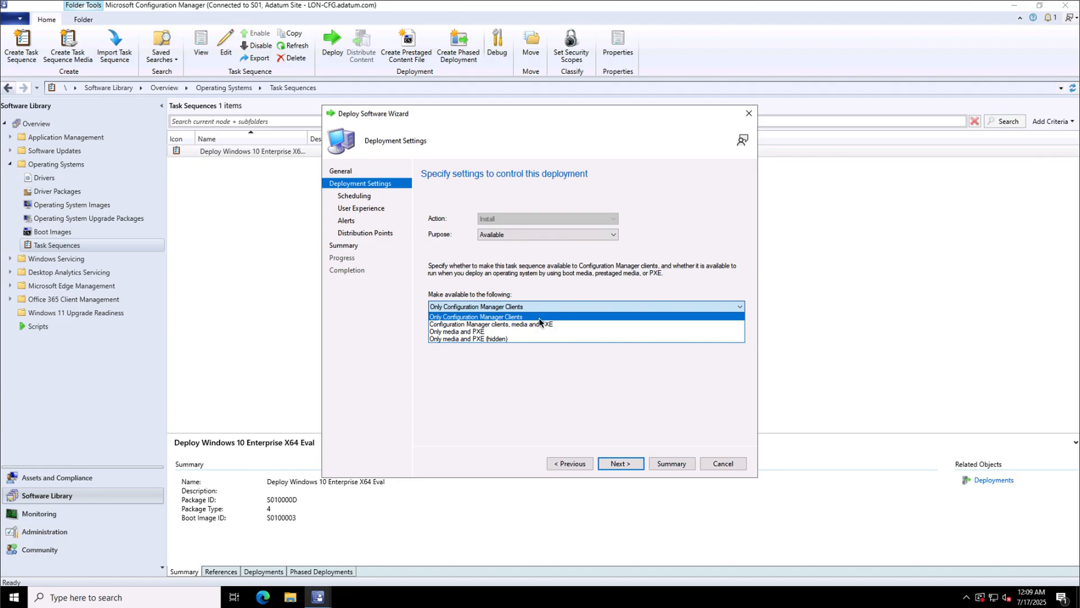
{"action": "left_click", "coordinate": [532, 332]}
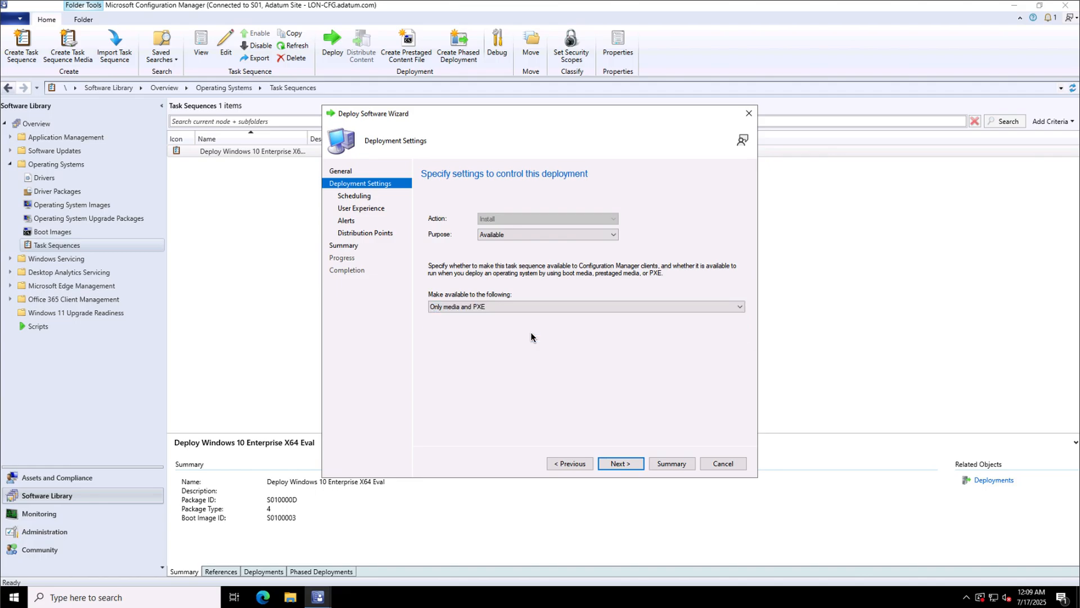